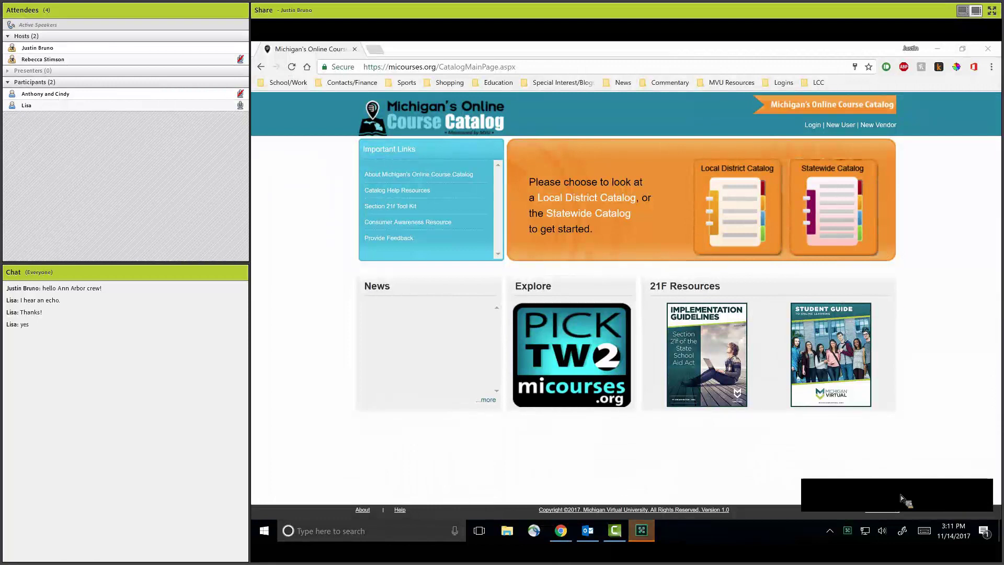
Log in with the administrator Login ID and password to reach the Admin Links page.
{"action": "left_click", "coordinate": [957, 510]}
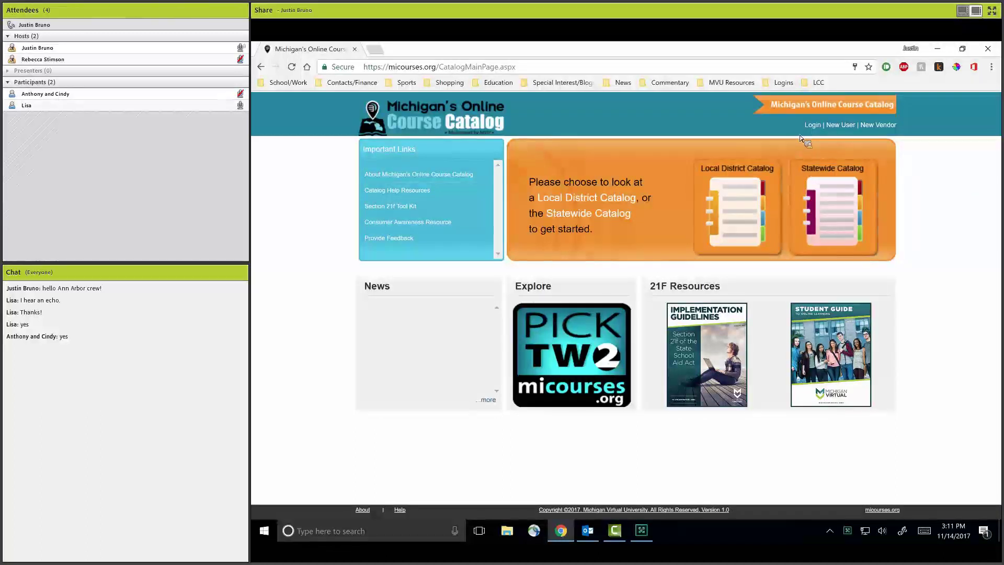
{"action": "left_click", "coordinate": [819, 125]}
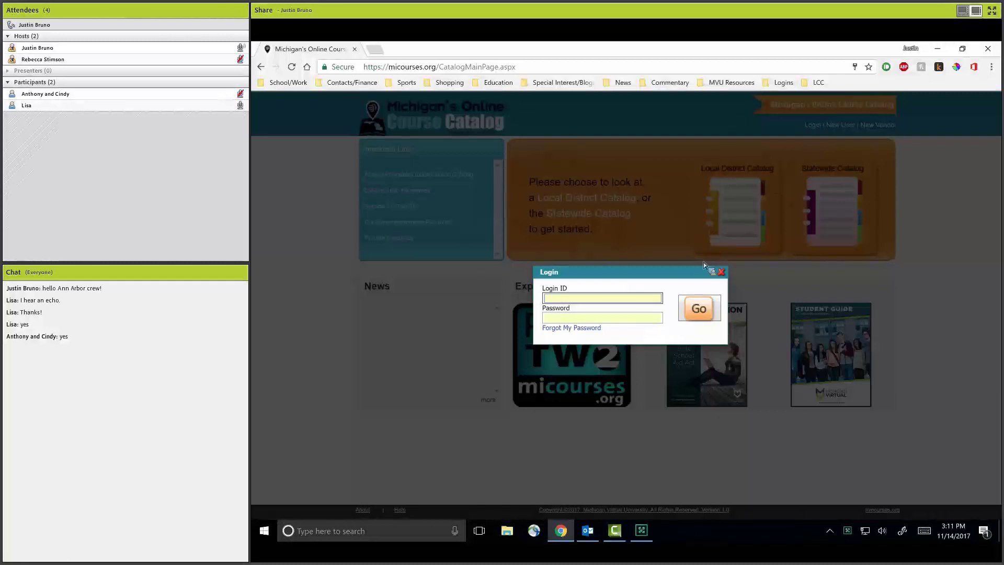
{"action": "type", "text": "MVU"}
{"action": "key", "text": "Tab"}
{"action": "type", "text": "************"}
{"action": "key", "text": "Return"}
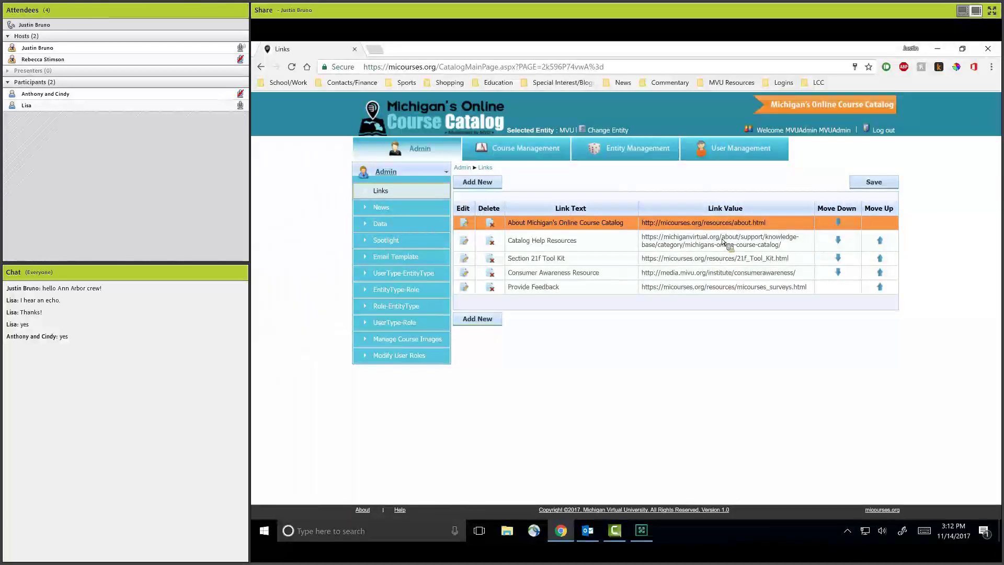
Find the Ann Arbor Public Schools Manager, Primary user in User Management and log in as them.
{"action": "left_click", "coordinate": [781, 159]}
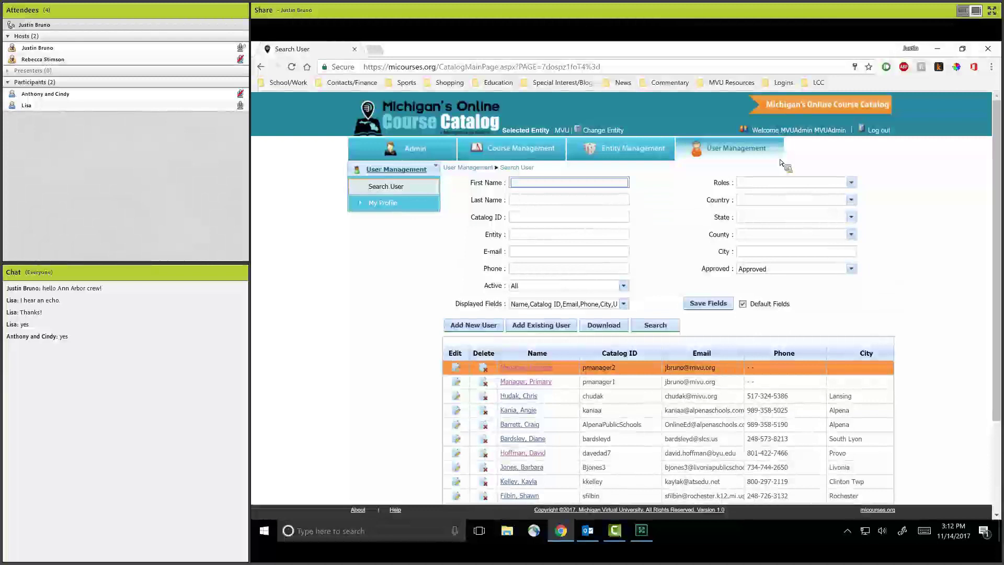
{"action": "left_click", "coordinate": [551, 384]}
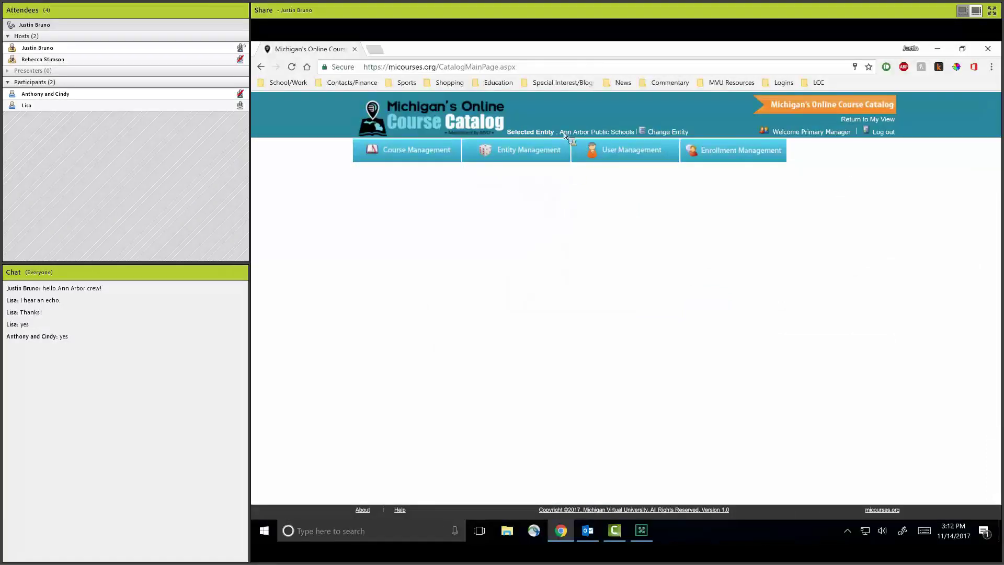
Open Manage Primary Enrollments for 16-17,15-16 Pending Registration, which lists no enrollments.
{"action": "left_click_drag", "start_coordinate": [566, 136], "coordinate": [637, 135]}
{"action": "left_click", "coordinate": [735, 150]}
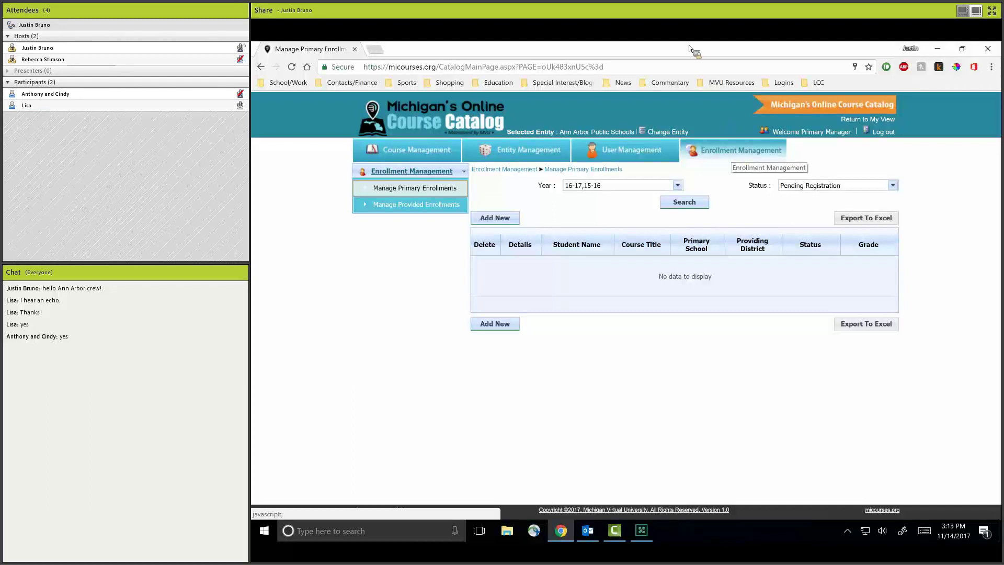
View Ann Arbor's provided enrollments, then list Ann Arbor Public Schools under Entity Management.
{"action": "left_click", "coordinate": [432, 204]}
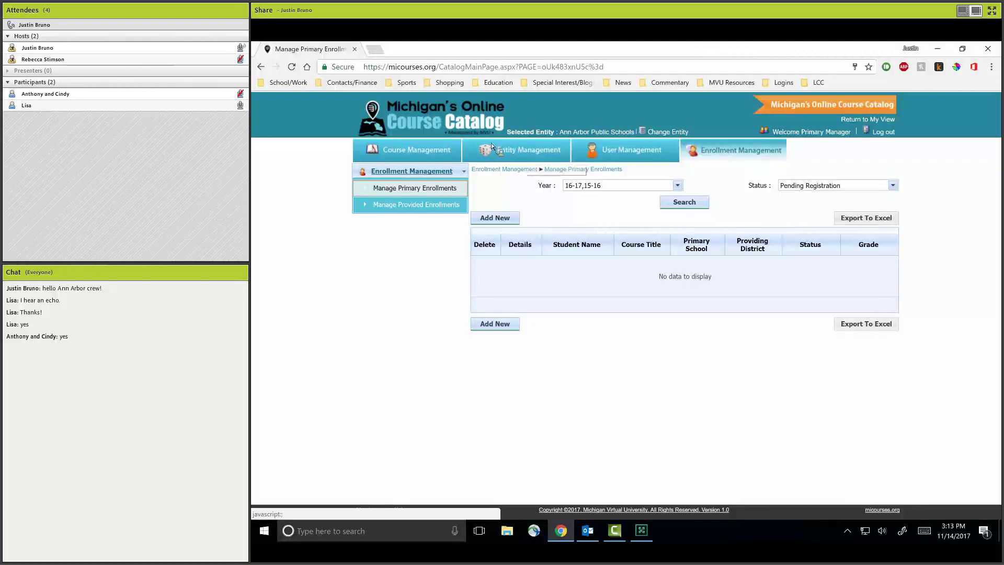
{"action": "left_click", "coordinate": [527, 154]}
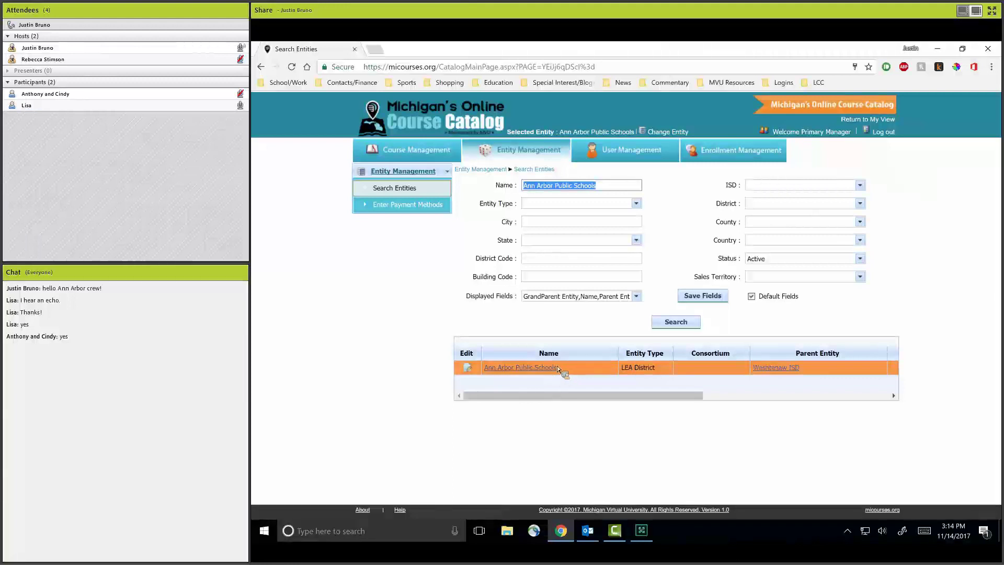
Open the Edit Entity form for Ann Arbor Public Schools from the results grid.
{"action": "left_click", "coordinate": [469, 371]}
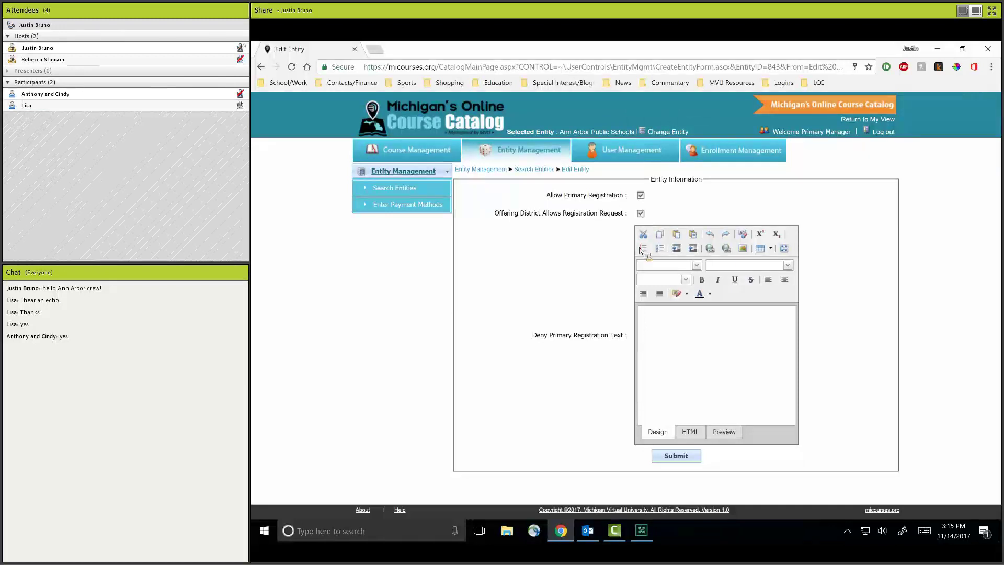
Toggle Allow Primary Registration off and back on, submit the Ann Arbor entity, and log out.
{"action": "left_click", "coordinate": [715, 342]}
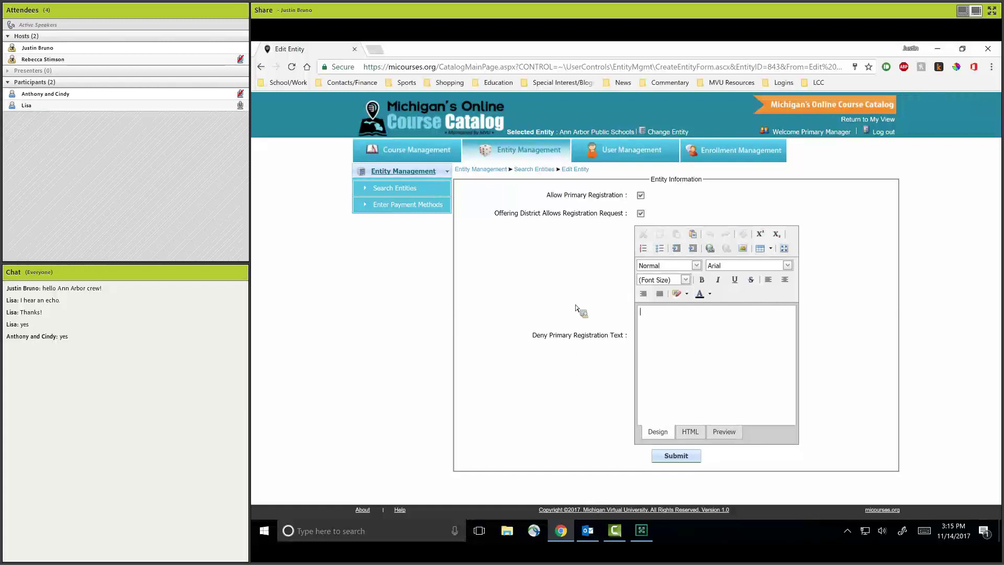
{"action": "left_click", "coordinate": [641, 196]}
{"action": "left_click", "coordinate": [678, 340]}
{"action": "left_click", "coordinate": [641, 196]}
{"action": "left_click", "coordinate": [686, 461]}
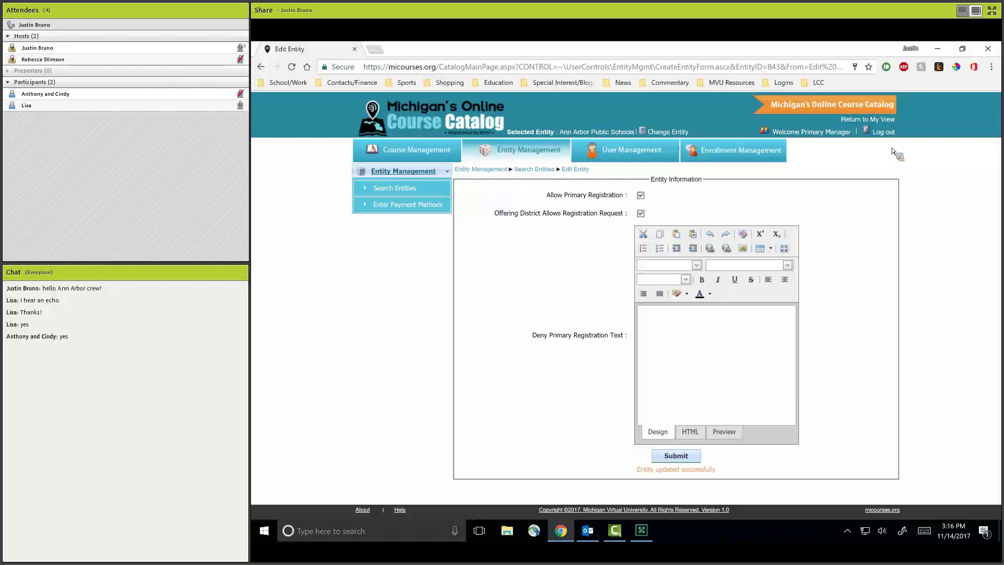
{"action": "left_click", "coordinate": [886, 134]}
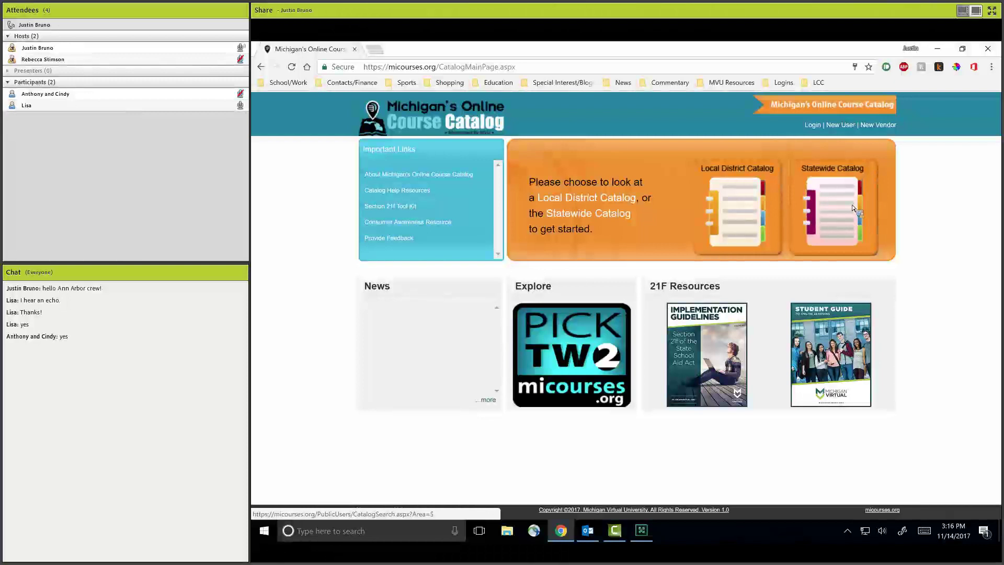
Go to the Statewide Catalog's Advanced Search form.
{"action": "left_click", "coordinate": [839, 216]}
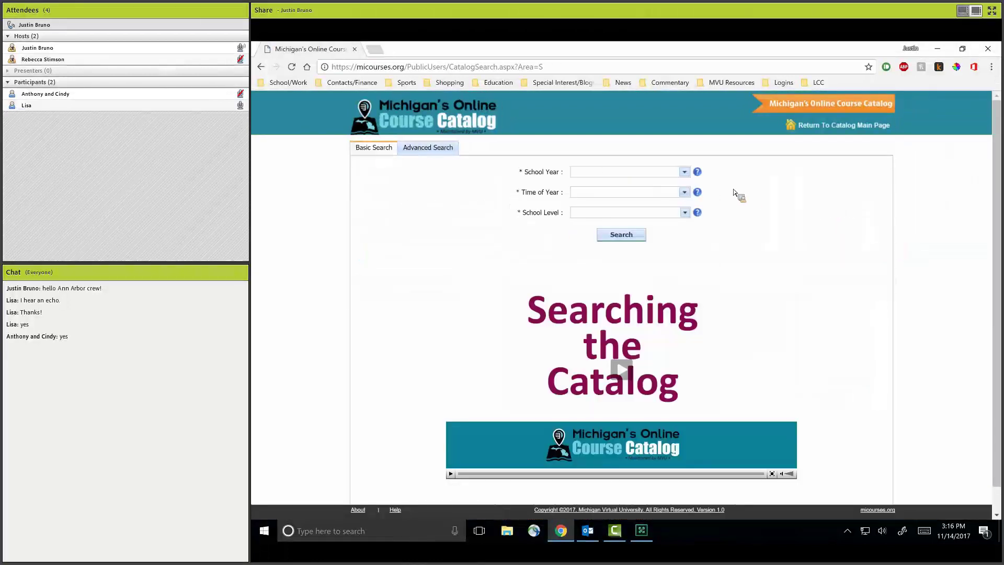
{"action": "left_click", "coordinate": [429, 154]}
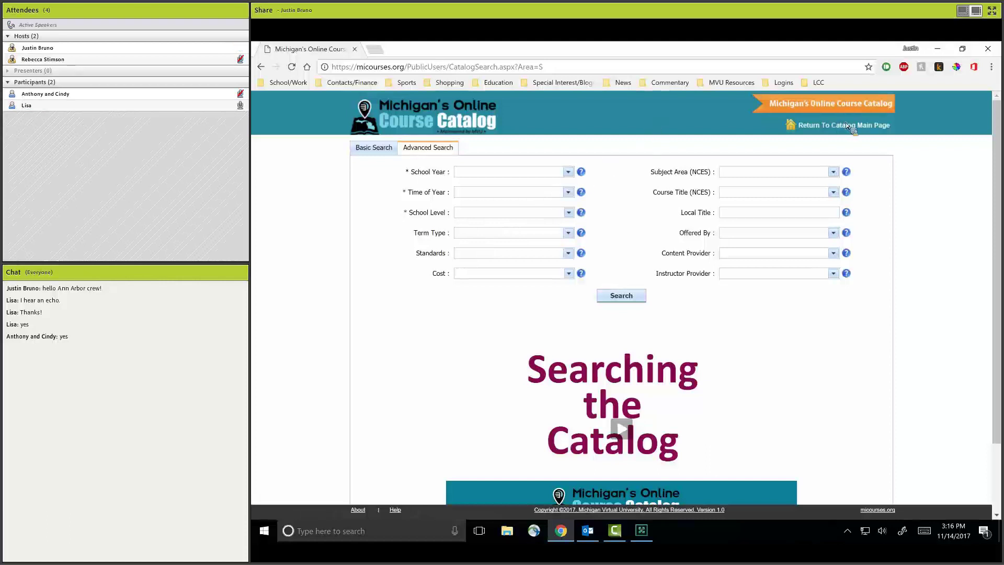
Filter to School Year 17-18, Fall and Spring, and High School (Secondary).
{"action": "left_click", "coordinate": [568, 171]}
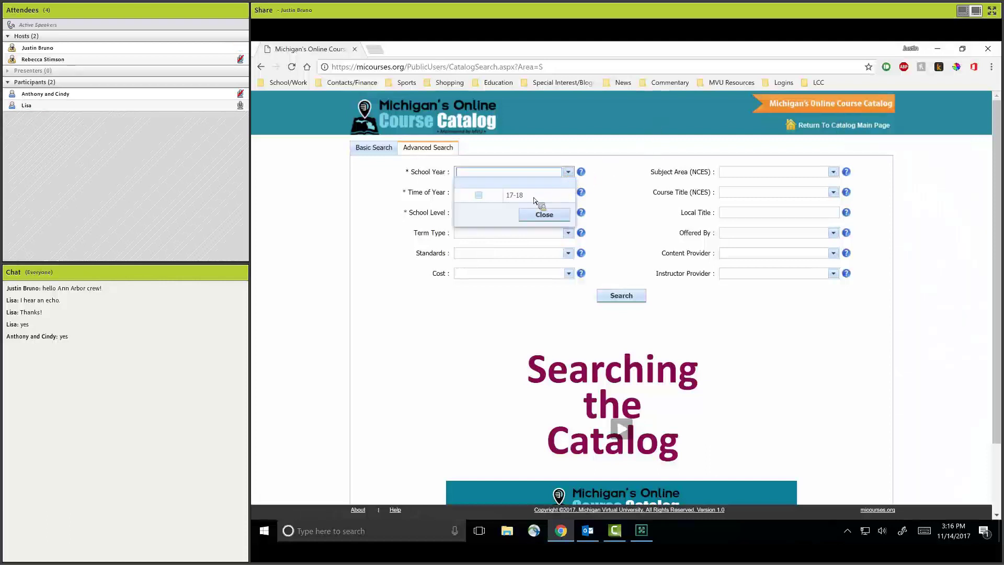
{"action": "left_click", "coordinate": [563, 197]}
{"action": "left_click", "coordinate": [568, 192]}
{"action": "left_click", "coordinate": [529, 216]}
{"action": "left_click", "coordinate": [573, 230]}
{"action": "left_click", "coordinate": [568, 212]}
{"action": "left_click", "coordinate": [507, 236]}
Set Offered By to Michigan Virtual, found on page 4 of the district list.
{"action": "left_click", "coordinate": [805, 248]}
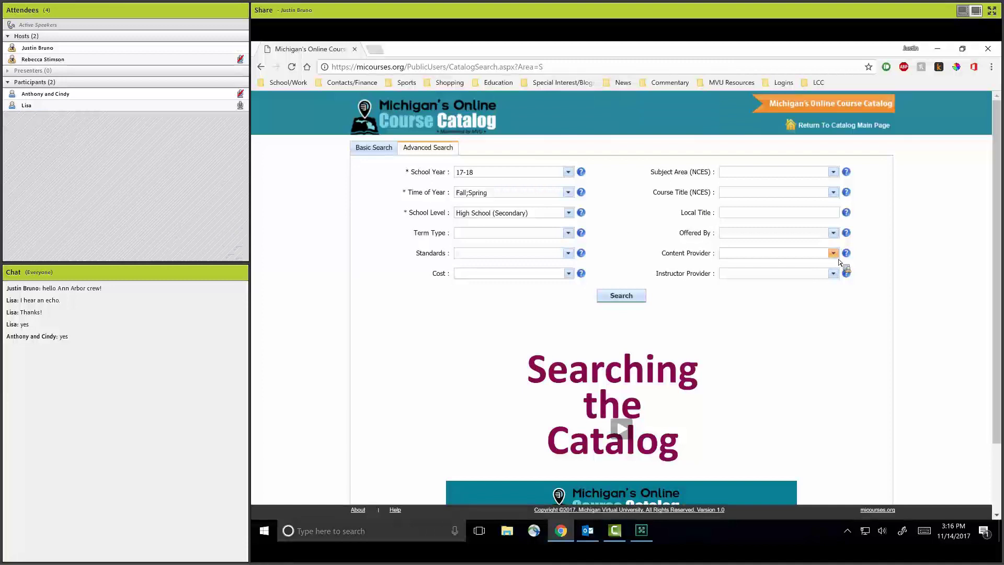
{"action": "left_click", "coordinate": [833, 233]}
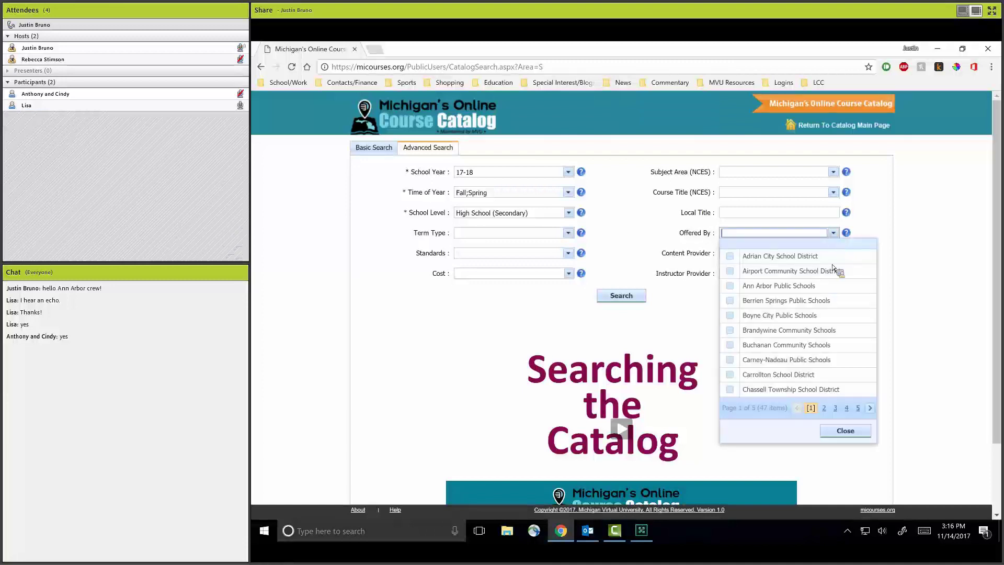
{"action": "left_click", "coordinate": [836, 407]}
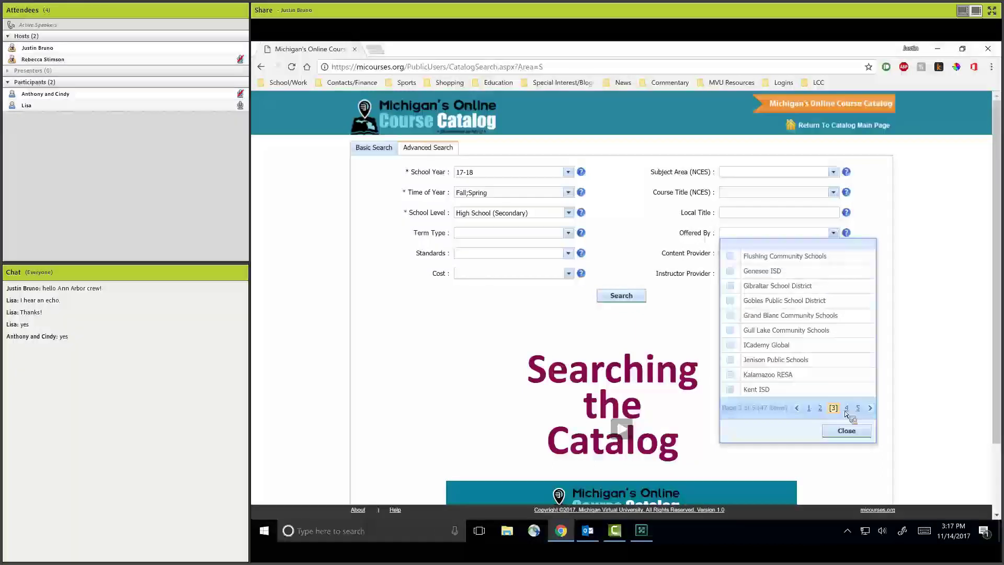
{"action": "left_click", "coordinate": [826, 411]}
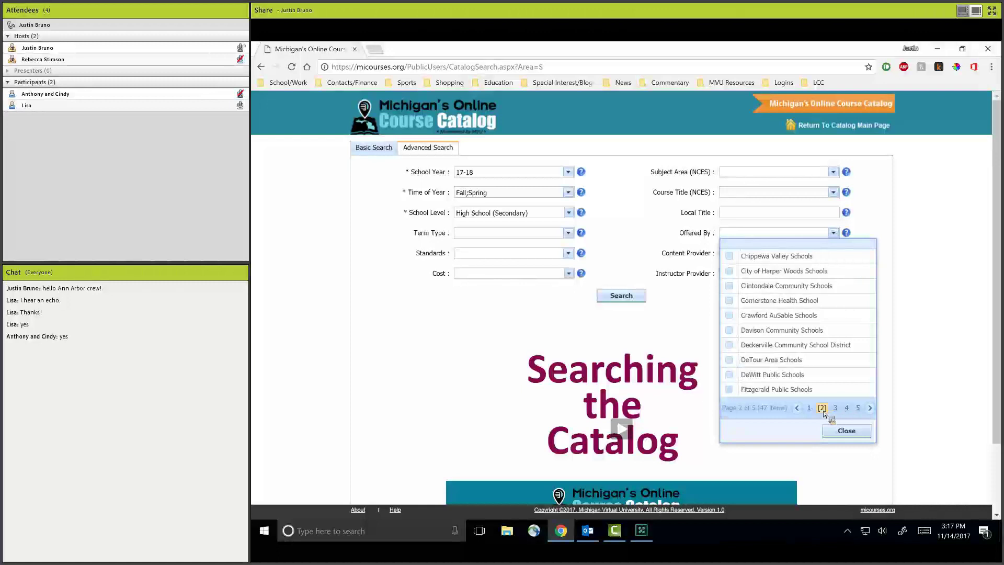
{"action": "left_click", "coordinate": [847, 410]}
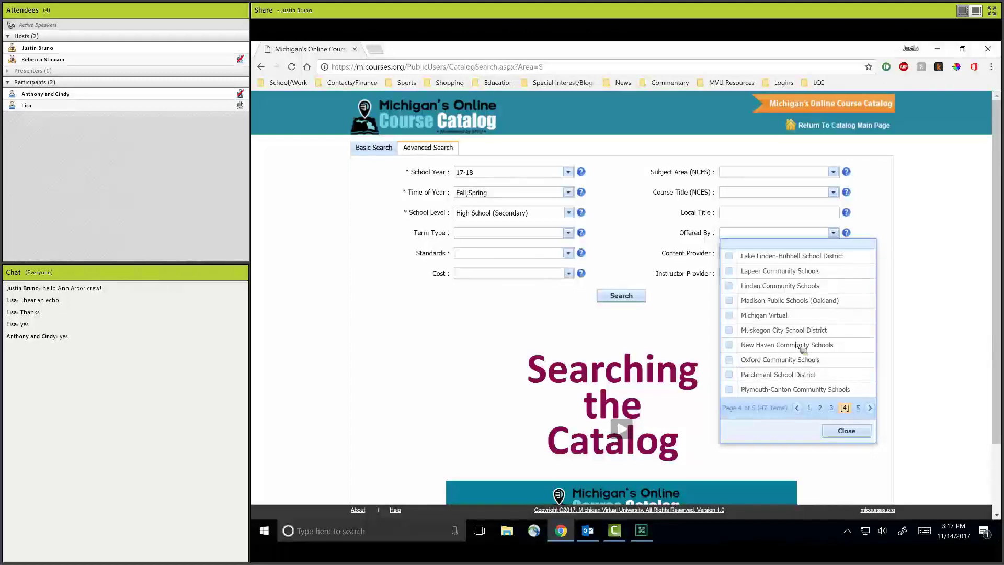
{"action": "left_click", "coordinate": [778, 317]}
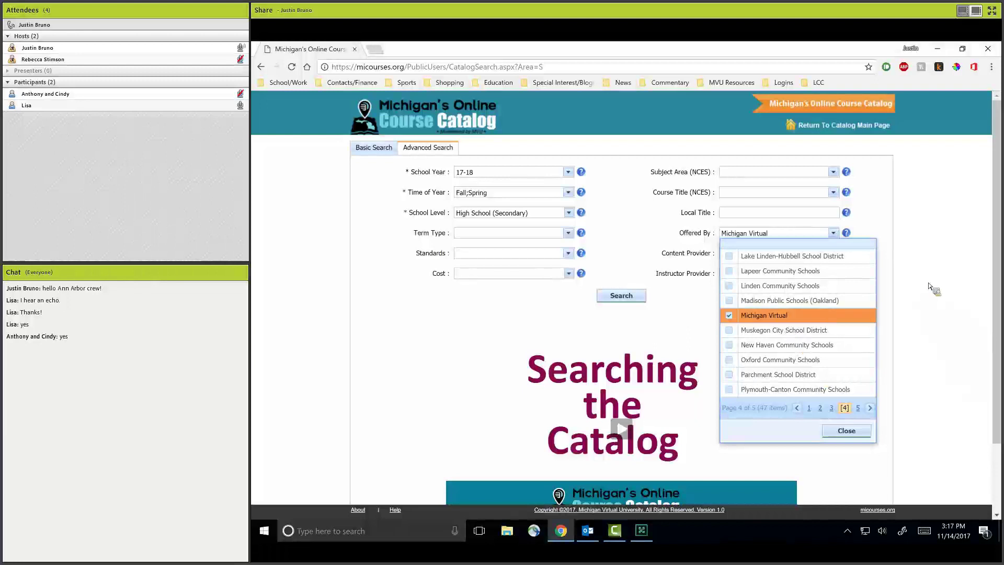
{"action": "left_click", "coordinate": [962, 272]}
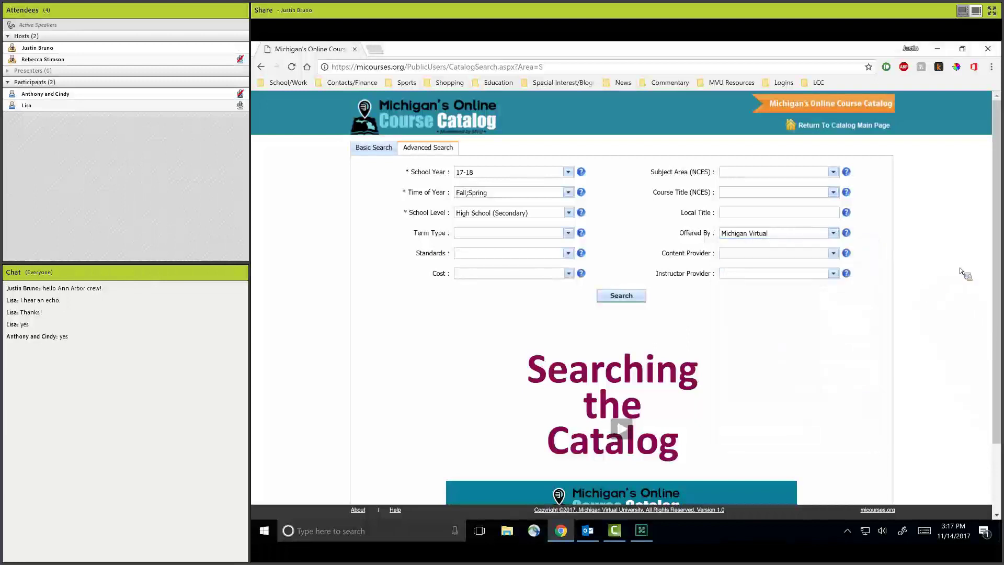
Run the search and expand Communications and Audio/Visual Technology, then Journalism, to show its courses.
{"action": "left_click", "coordinate": [633, 296]}
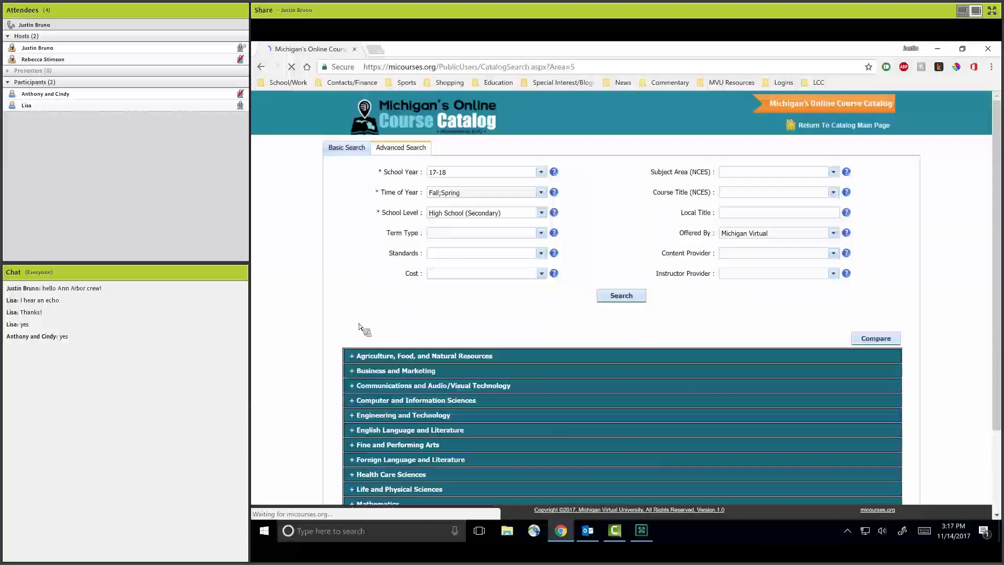
{"action": "left_click", "coordinate": [375, 386]}
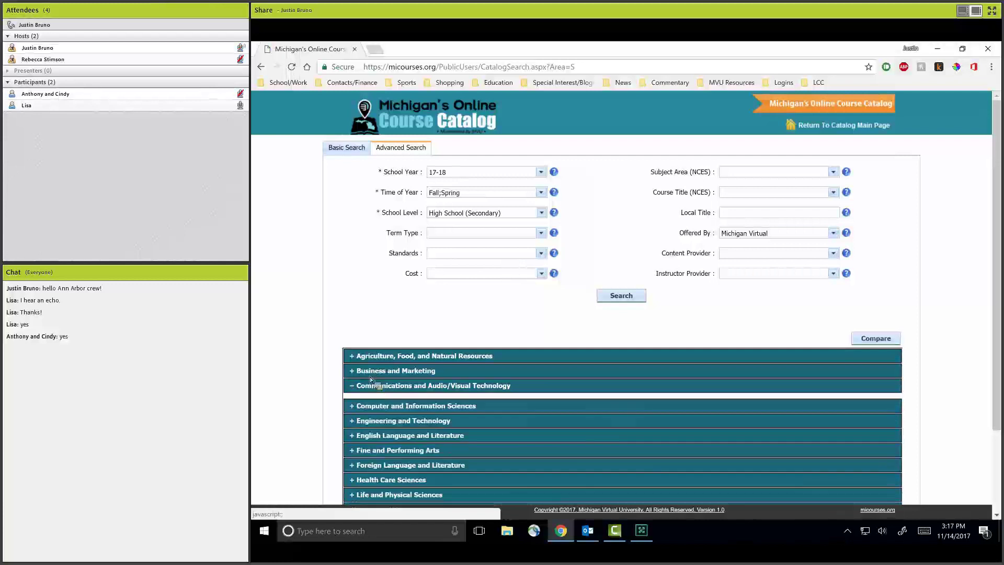
{"action": "left_click", "coordinate": [380, 403]}
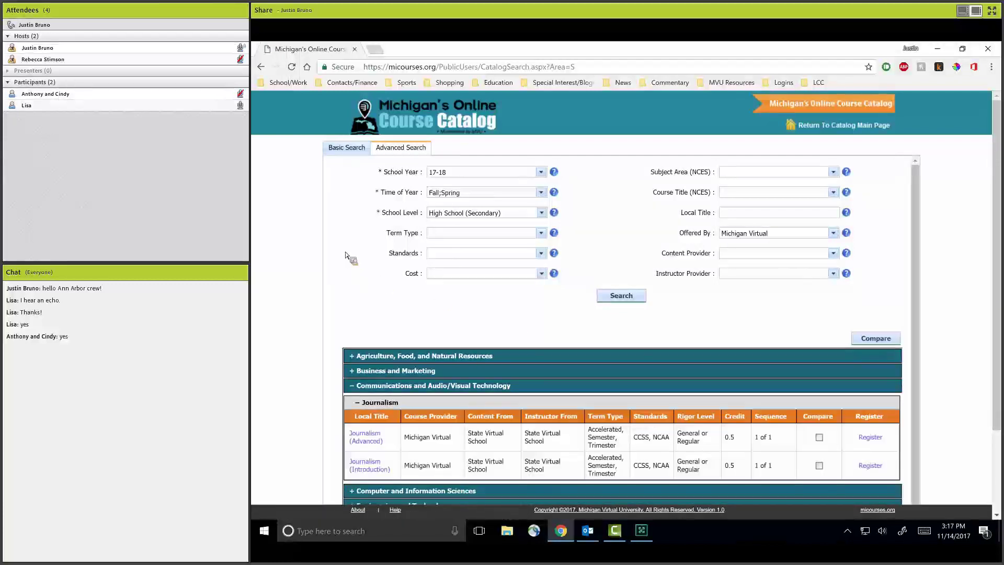
{"action": "scroll", "coordinate": [345, 257], "scroll_direction": "down", "scroll_amount": 2}
{"action": "scroll", "coordinate": [392, 376], "scroll_direction": "down", "scroll_amount": 1}
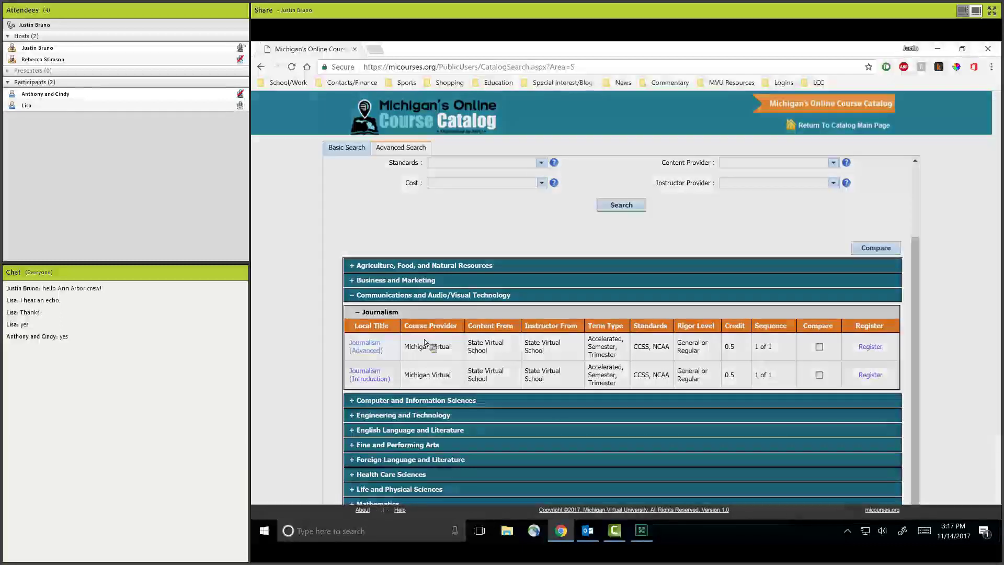
Open the Journalism (Advanced) How to Enroll section and highlight its contact details and enrollment notice.
{"action": "left_click", "coordinate": [425, 342]}
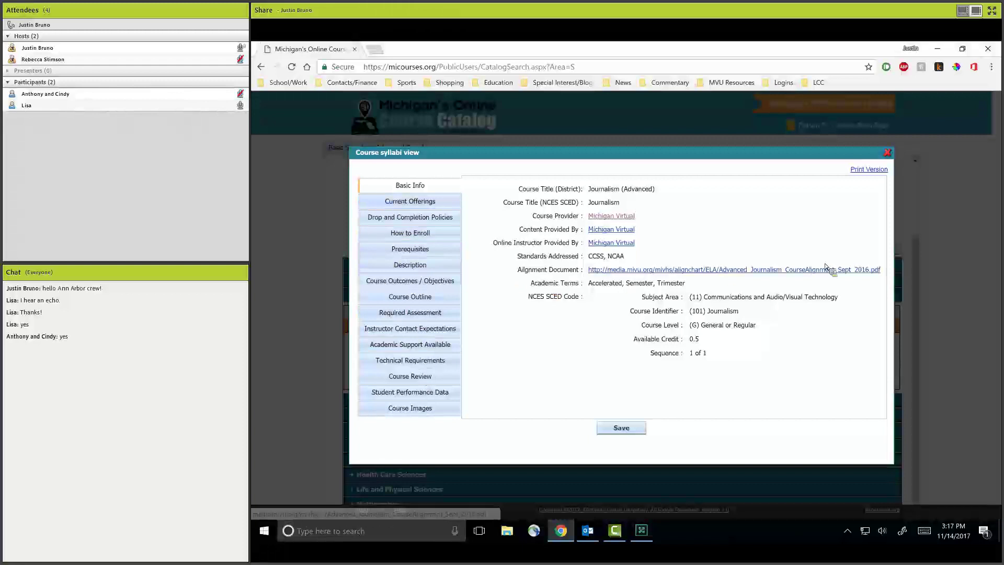
{"action": "left_click", "coordinate": [416, 238]}
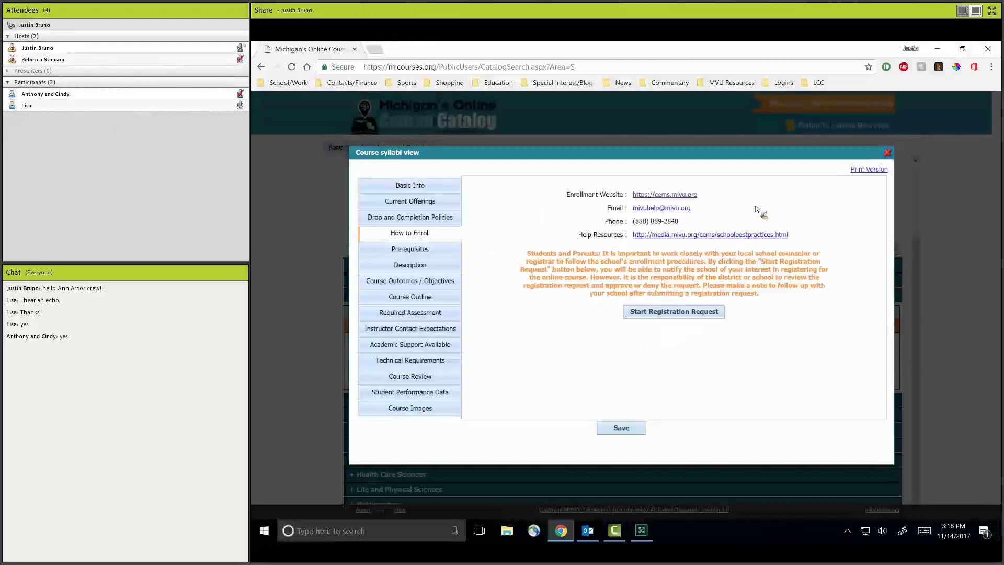
{"action": "left_click_drag", "start_coordinate": [805, 247], "coordinate": [569, 195]}
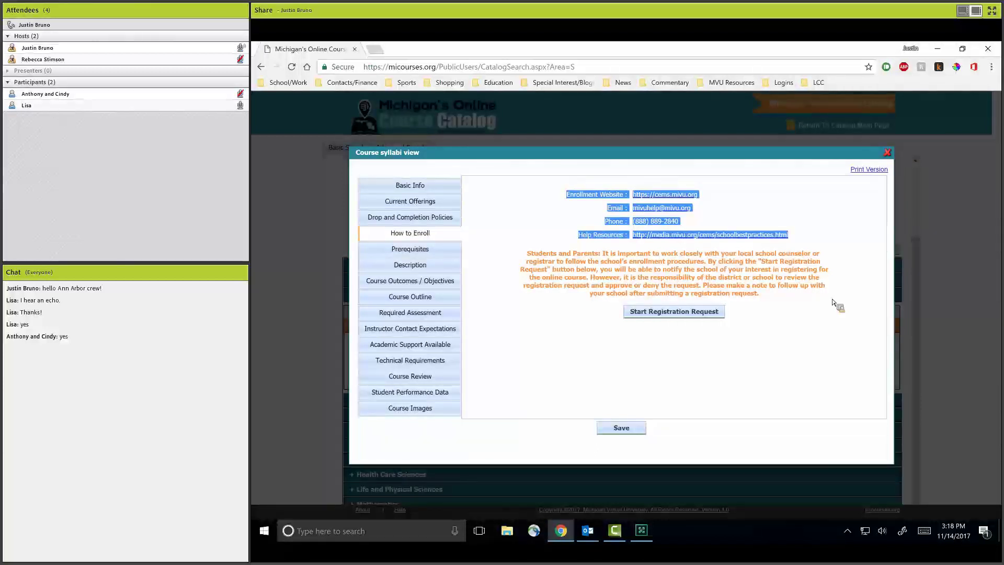
{"action": "left_click", "coordinate": [763, 216]}
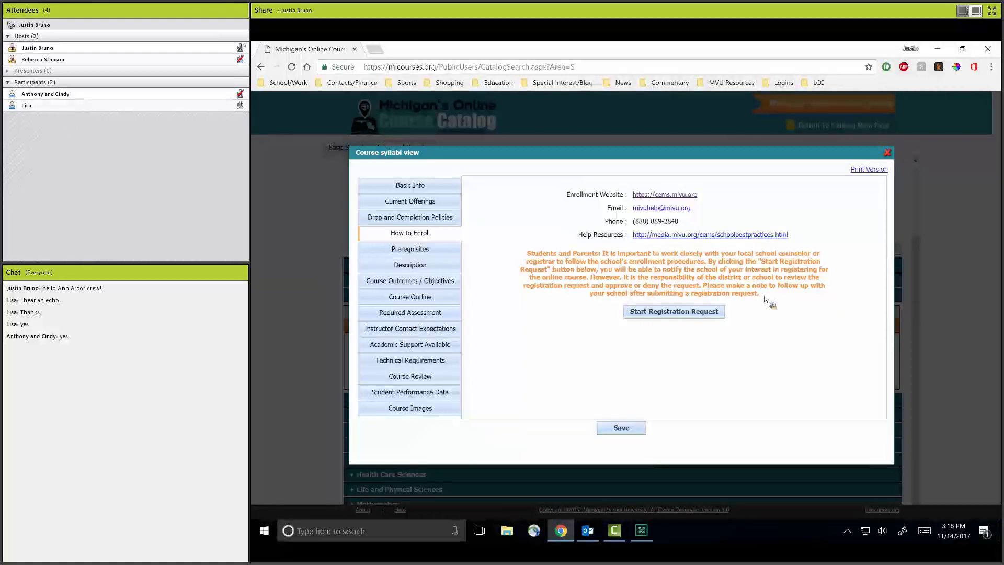
{"action": "triple_click", "coordinate": [662, 283]}
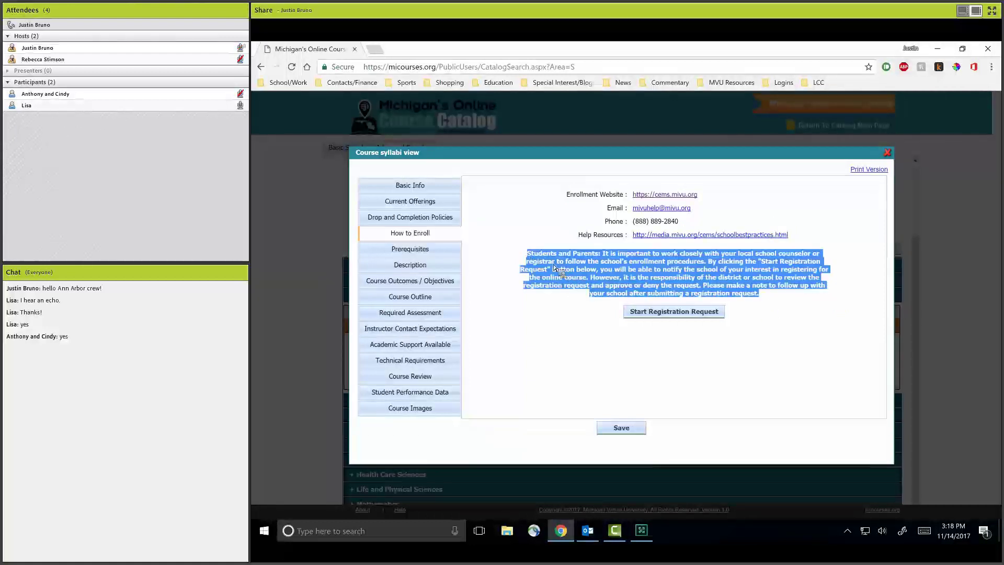
{"action": "left_click", "coordinate": [601, 281]}
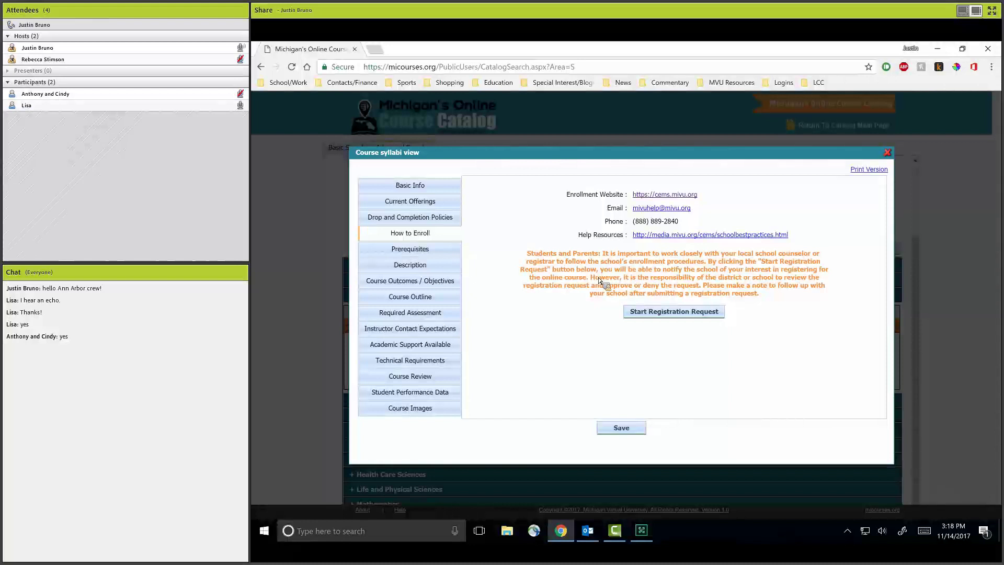
Start a registration request for Journalism (Advanced) and scroll through the blank form's fields.
{"action": "left_click", "coordinate": [692, 315]}
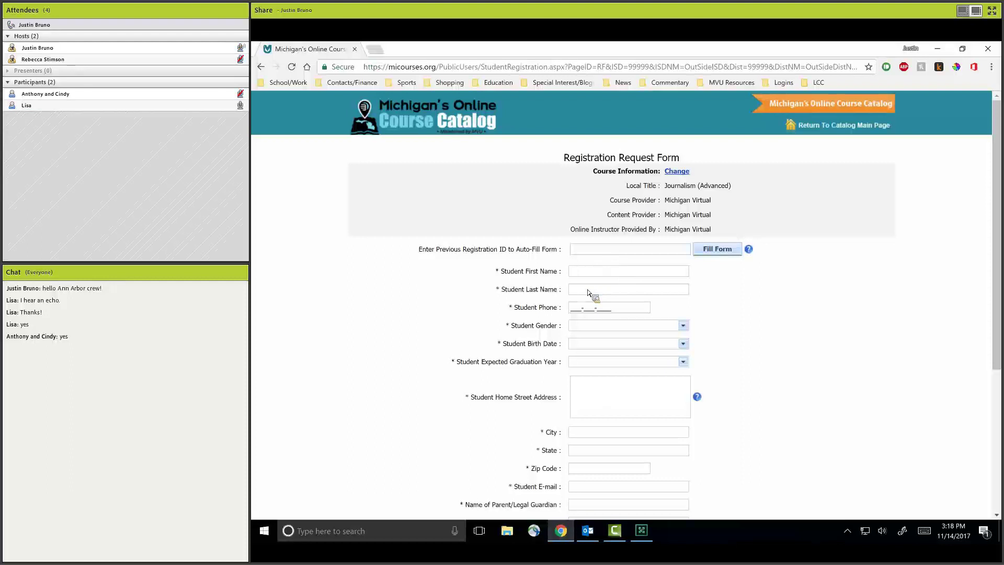
{"action": "left_click_drag", "start_coordinate": [999, 174], "coordinate": [1000, 184]}
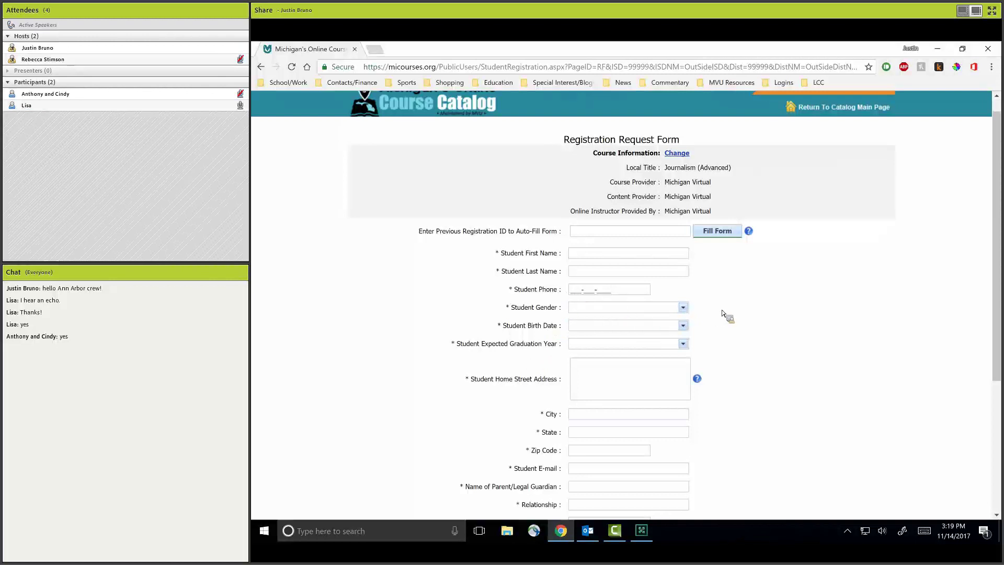
{"action": "scroll", "coordinate": [882, 411], "scroll_direction": "down", "scroll_amount": 1}
{"action": "scroll", "coordinate": [882, 411], "scroll_direction": "down", "scroll_amount": 2}
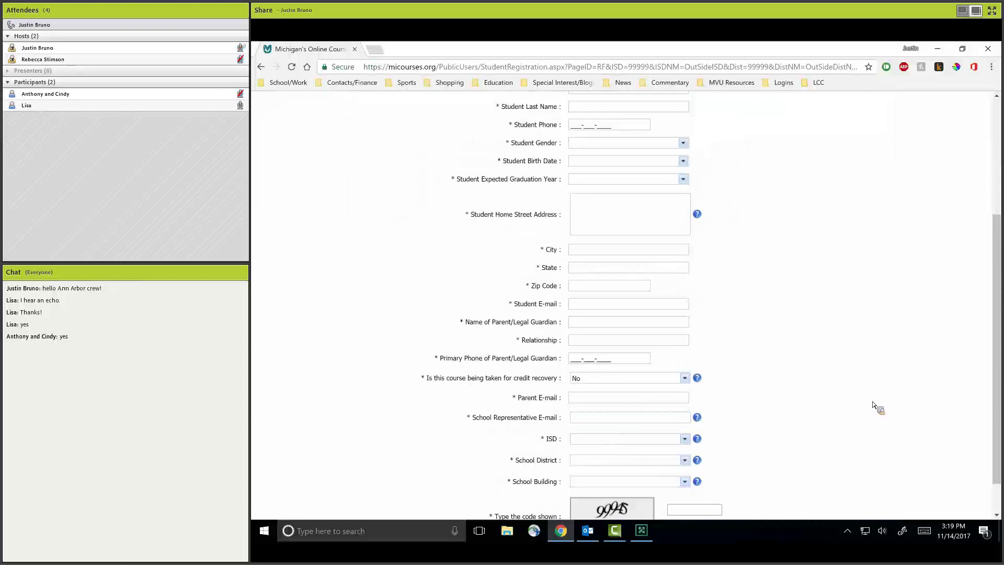
{"action": "scroll", "coordinate": [873, 408], "scroll_direction": "up", "scroll_amount": 2}
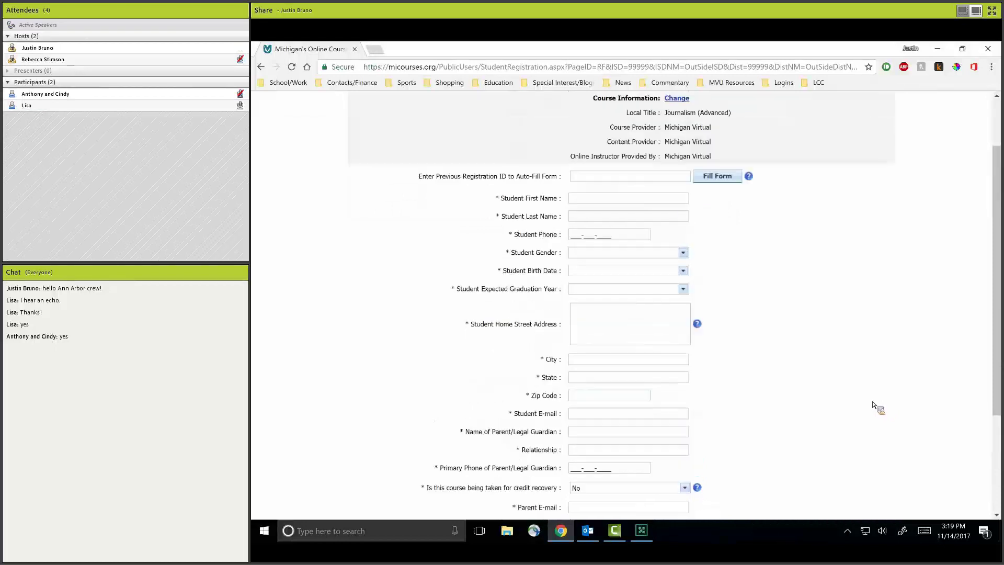
{"action": "scroll", "coordinate": [874, 407], "scroll_direction": "down", "scroll_amount": 3}
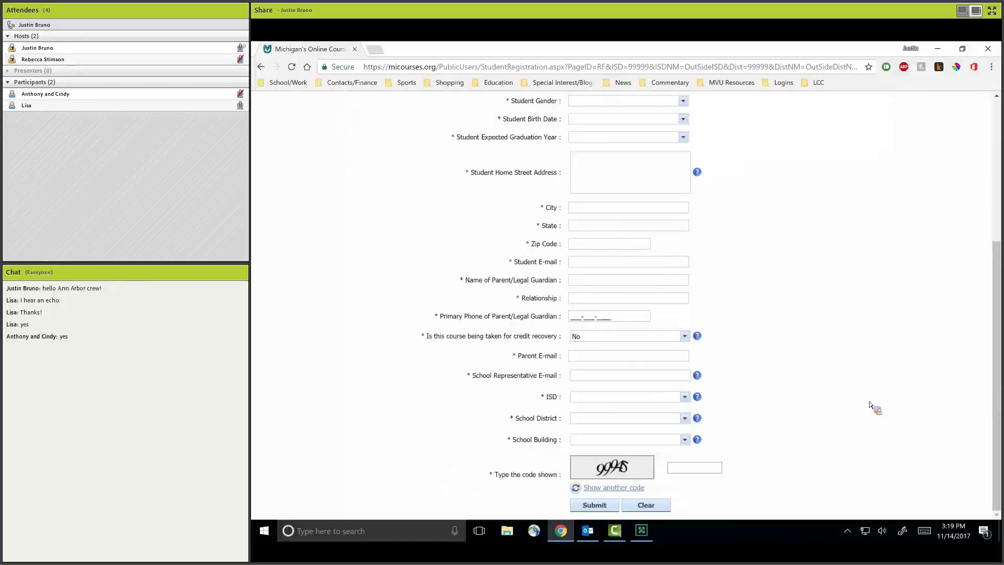
{"action": "scroll", "coordinate": [873, 408], "scroll_direction": "up", "scroll_amount": 3}
{"action": "scroll", "coordinate": [607, 254], "scroll_direction": "up", "scroll_amount": 1}
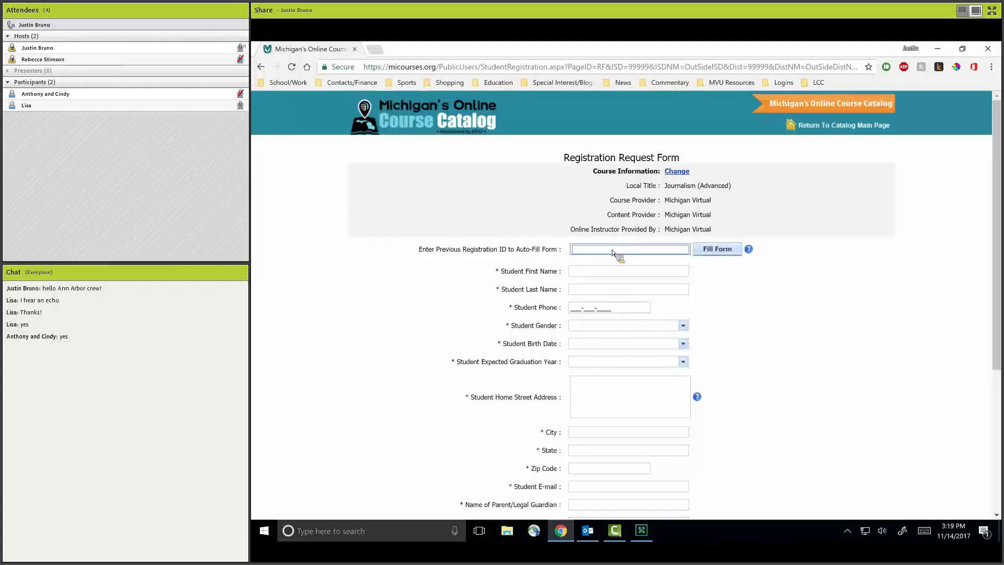
{"action": "scroll", "coordinate": [602, 282], "scroll_direction": "down", "scroll_amount": 1}
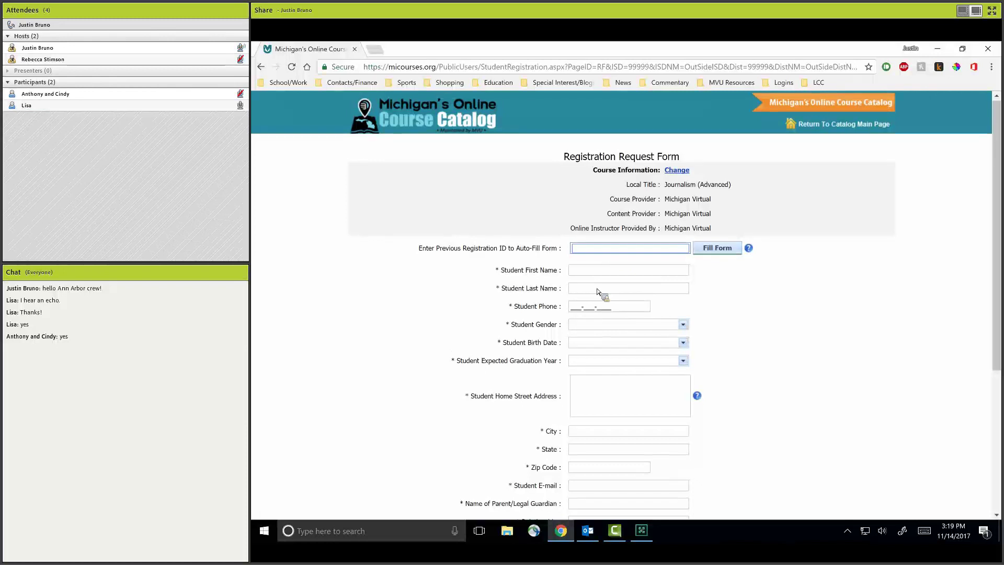
{"action": "scroll", "coordinate": [599, 291], "scroll_direction": "down", "scroll_amount": 4}
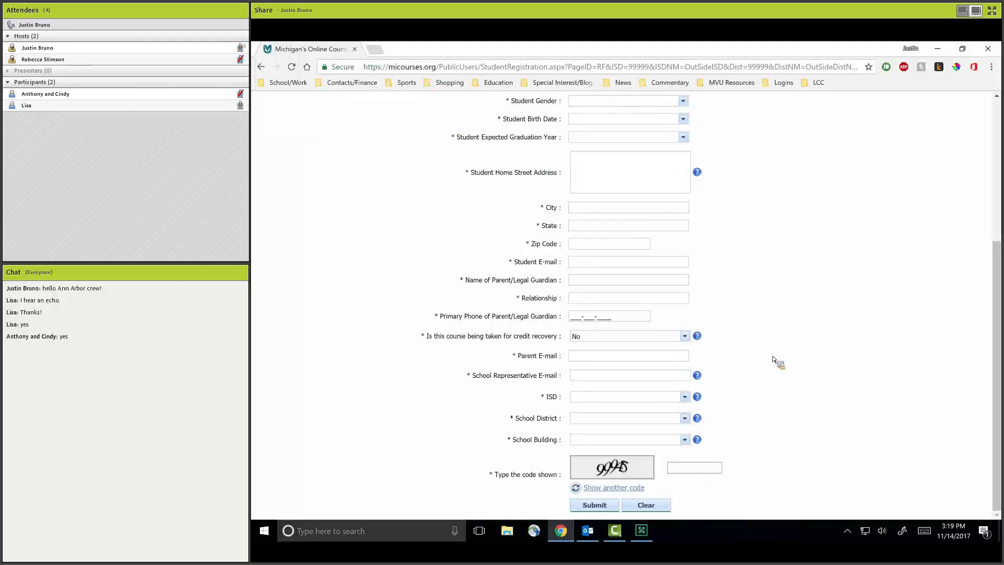
{"action": "scroll", "coordinate": [615, 247], "scroll_direction": "up", "scroll_amount": 3}
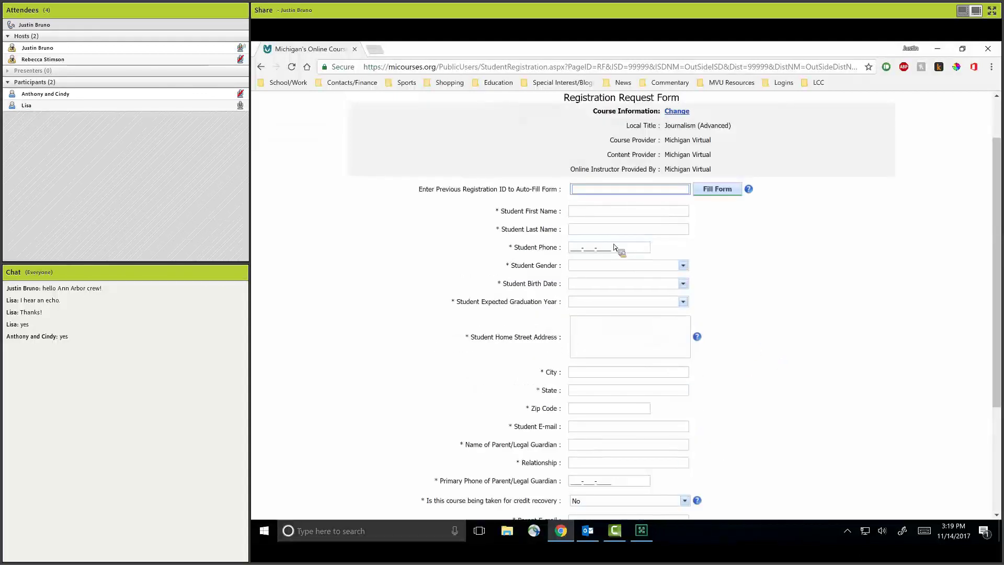
Enter the student's first name, last name and phone number, and set gender to Male.
{"action": "left_click", "coordinate": [602, 212]}
{"action": "key", "text": "Tab"}
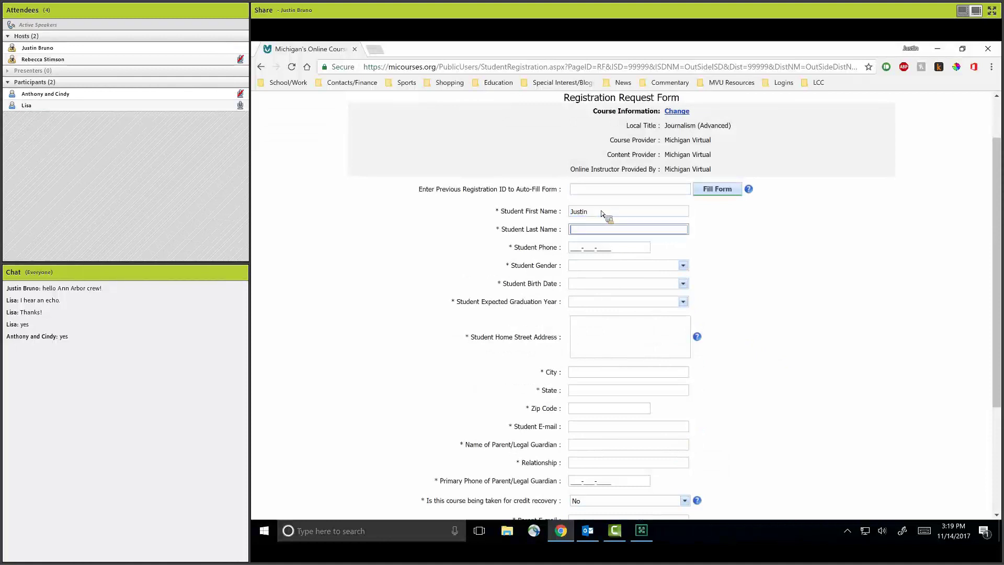
{"action": "key", "text": "Tab"}
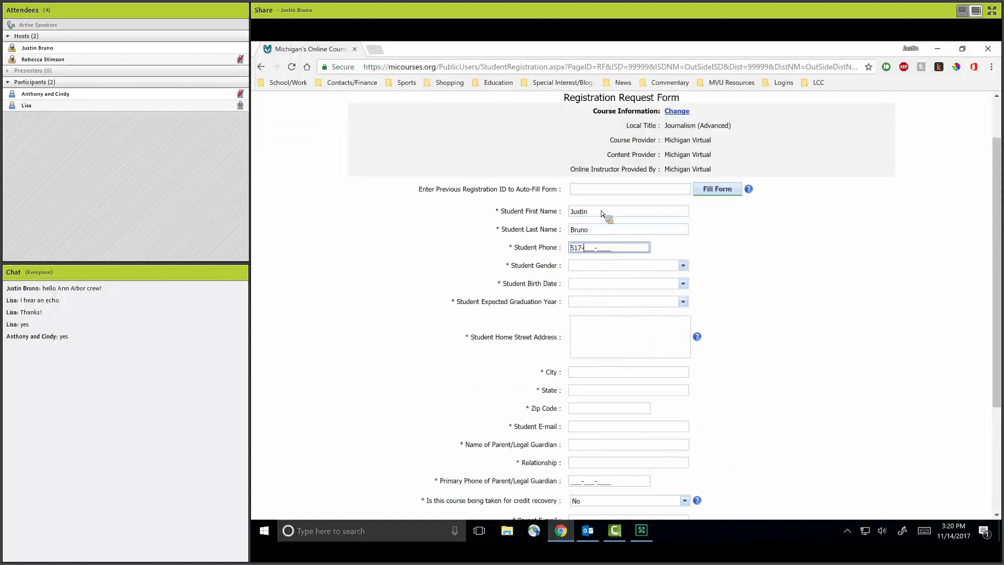
{"action": "key", "text": "Tab"}
{"action": "key", "text": "m"}
{"action": "key", "text": "Tab"}
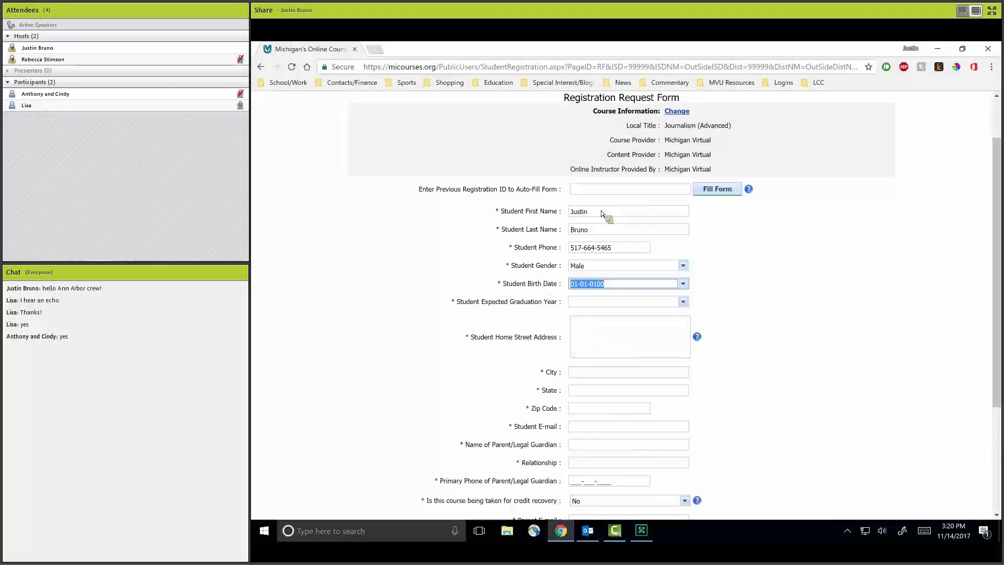
Pick 11-11-2002 as the birth date in the calendar, correcting an earlier 11-14-2005 pick.
{"action": "left_click", "coordinate": [683, 283]}
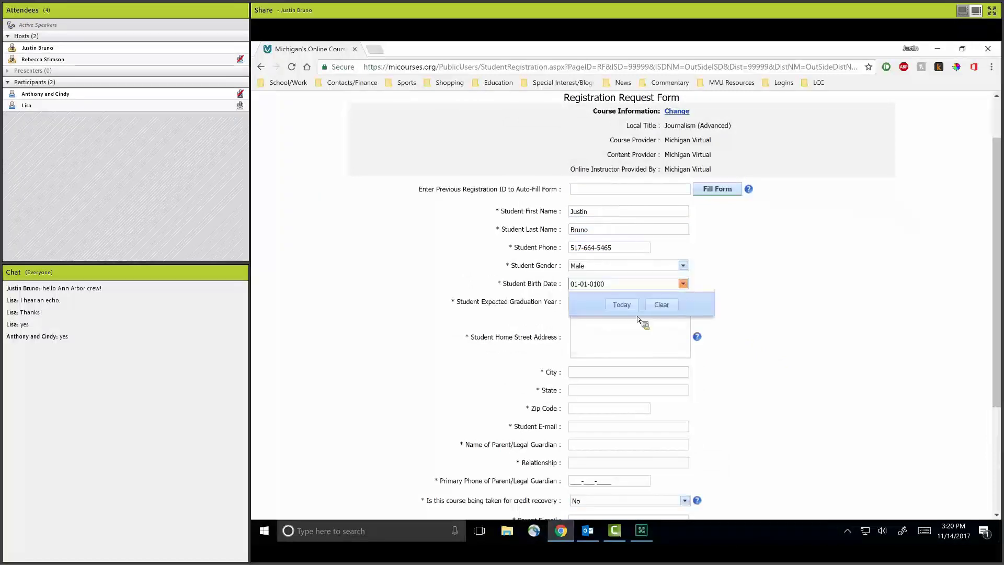
{"action": "left_click", "coordinate": [577, 297]}
{"action": "left_click", "coordinate": [577, 297]}
{"action": "left_click", "coordinate": [577, 297]}
{"action": "left_click", "coordinate": [577, 297]}
{"action": "left_click", "coordinate": [609, 351]}
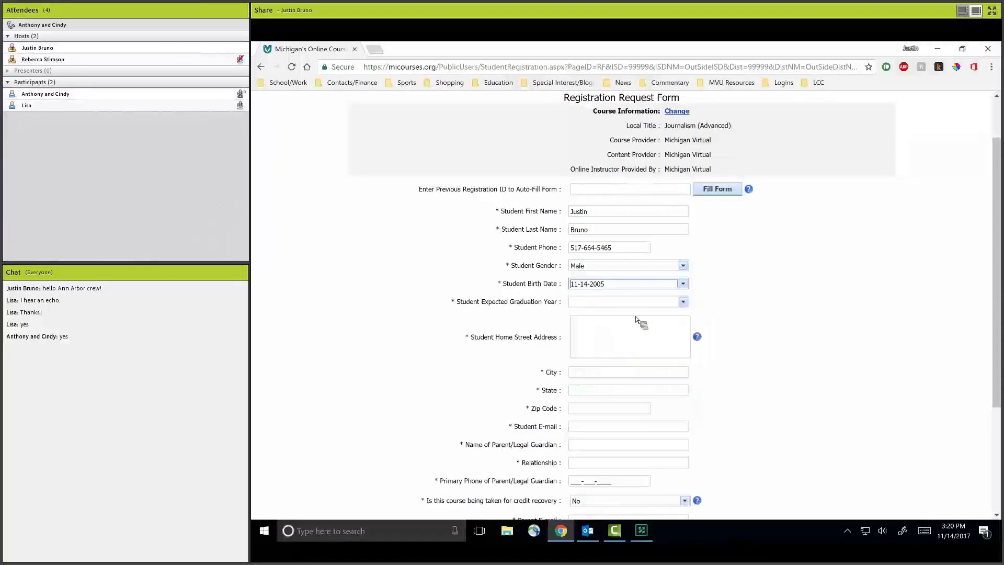
{"action": "left_click", "coordinate": [683, 286]}
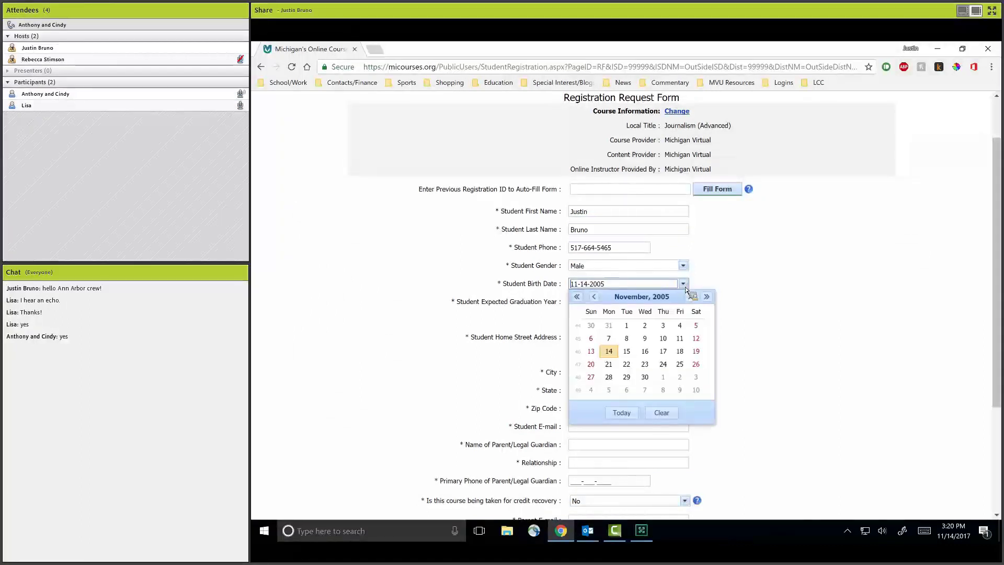
{"action": "left_click", "coordinate": [579, 299]}
{"action": "left_click", "coordinate": [579, 298]}
{"action": "left_click", "coordinate": [578, 298]}
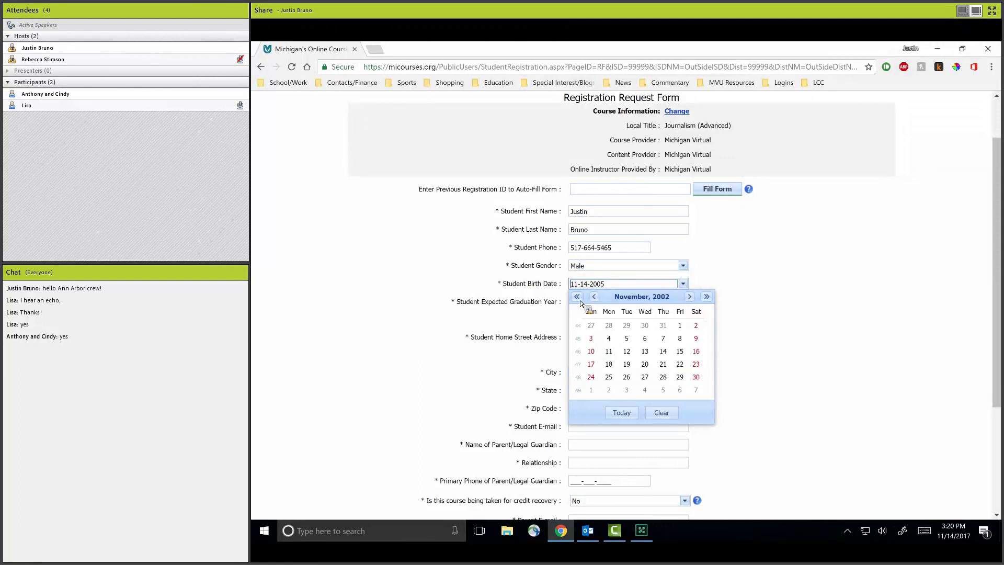
{"action": "left_click", "coordinate": [611, 351]}
{"action": "left_click", "coordinate": [683, 302]}
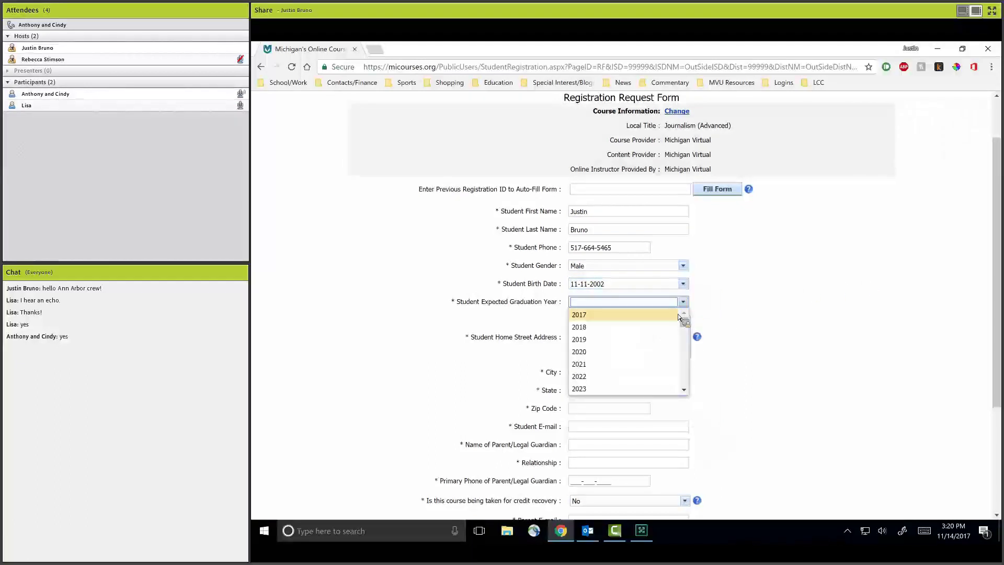
{"action": "scroll", "coordinate": [753, 321], "scroll_direction": "up", "scroll_amount": 1}
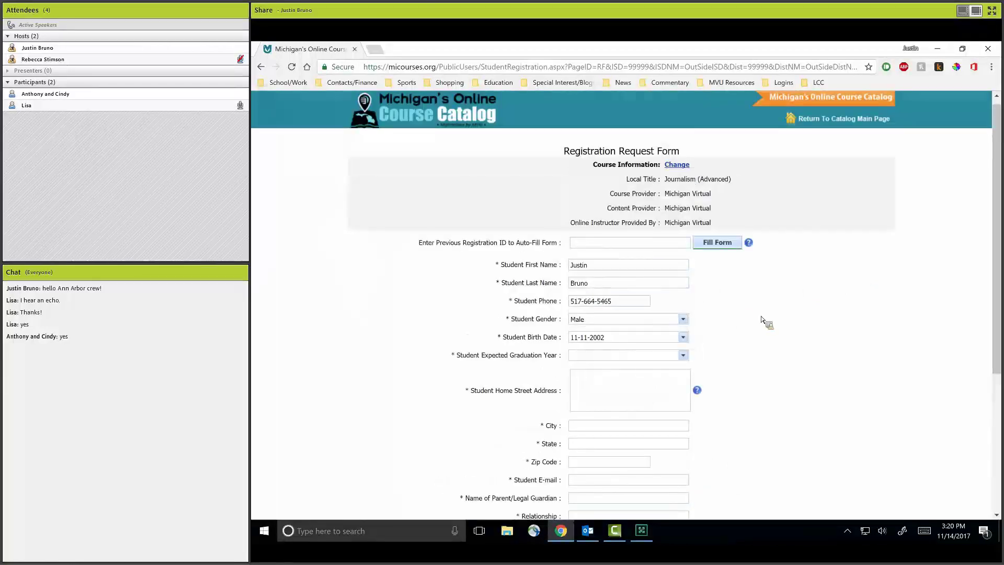
Choose 2019 as the expected graduation year.
{"action": "scroll", "coordinate": [769, 329], "scroll_direction": "up", "scroll_amount": 1}
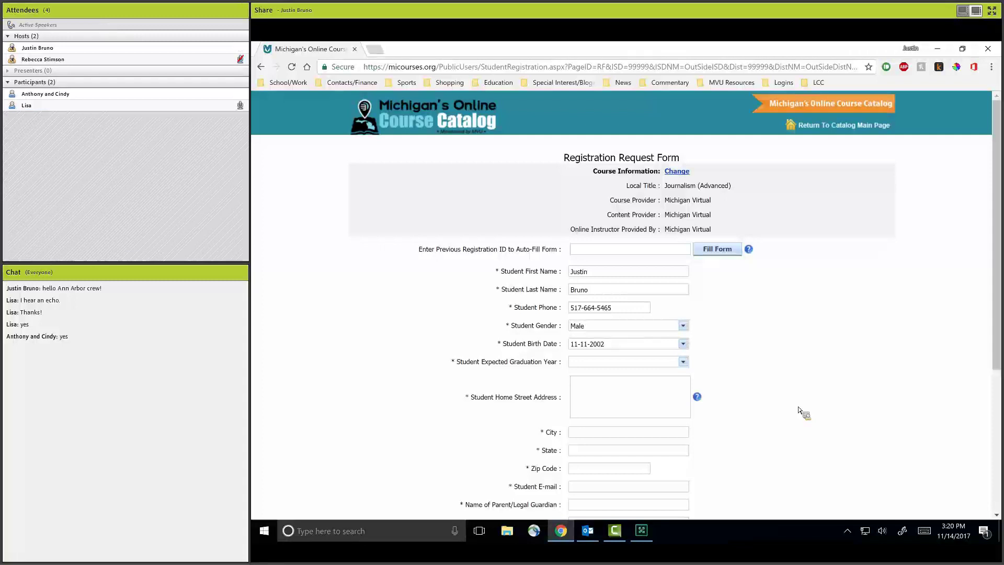
{"action": "left_click", "coordinate": [683, 362]}
{"action": "scroll", "coordinate": [593, 411], "scroll_direction": "down", "scroll_amount": 1}
{"action": "scroll", "coordinate": [600, 413], "scroll_direction": "up", "scroll_amount": 1}
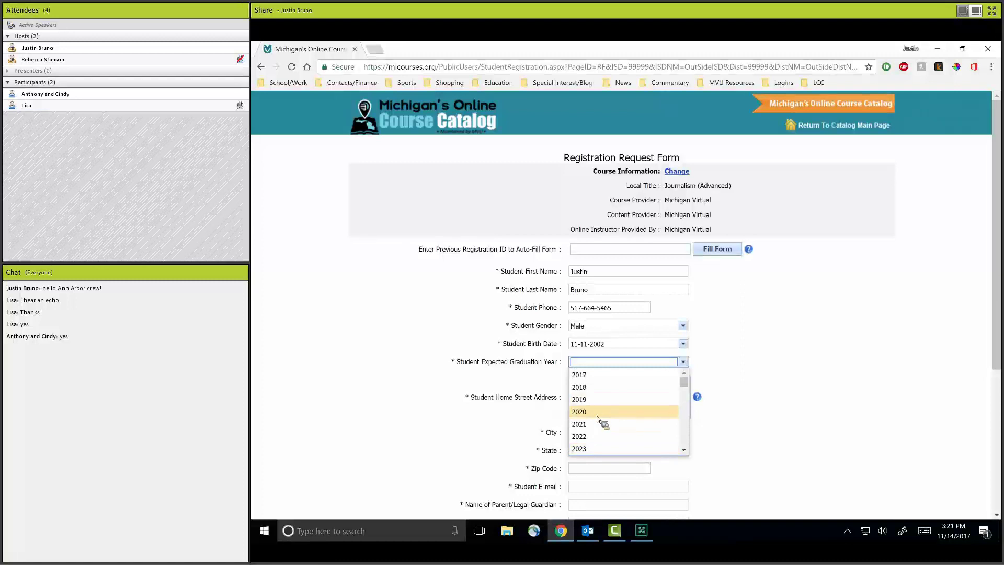
{"action": "left_click", "coordinate": [628, 403]}
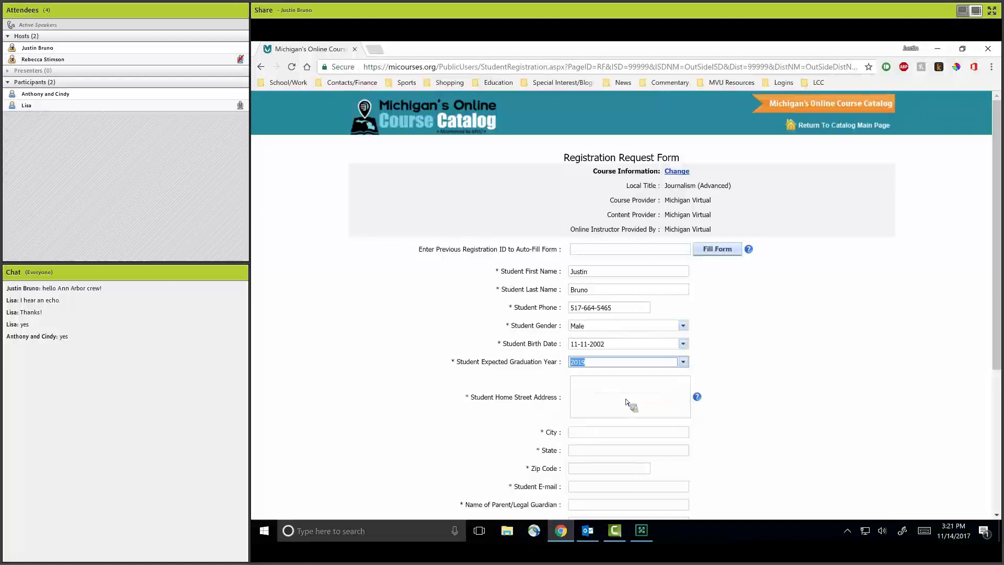
{"action": "left_click", "coordinate": [798, 392]}
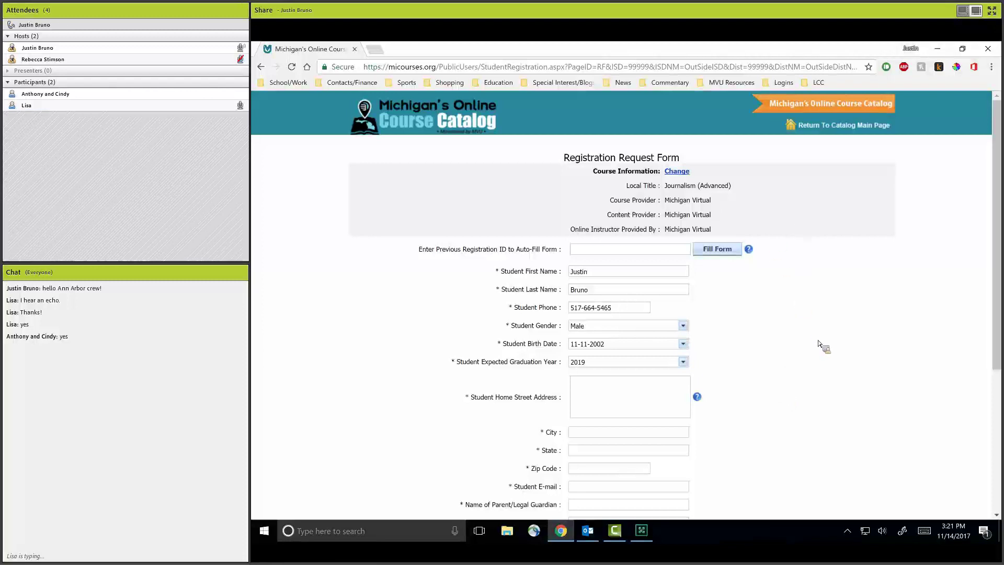
Scroll down the form and check the School District and School Building dropdowns.
{"action": "scroll", "coordinate": [809, 359], "scroll_direction": "down", "scroll_amount": 1}
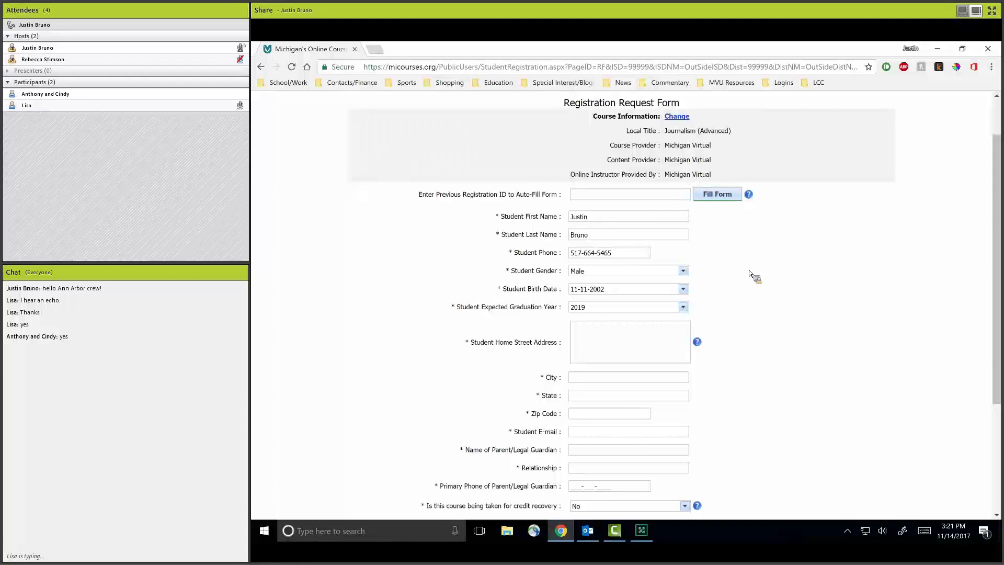
{"action": "left_click_drag", "start_coordinate": [699, 146], "coordinate": [690, 146]}
{"action": "scroll", "coordinate": [669, 314], "scroll_direction": "down", "scroll_amount": 1}
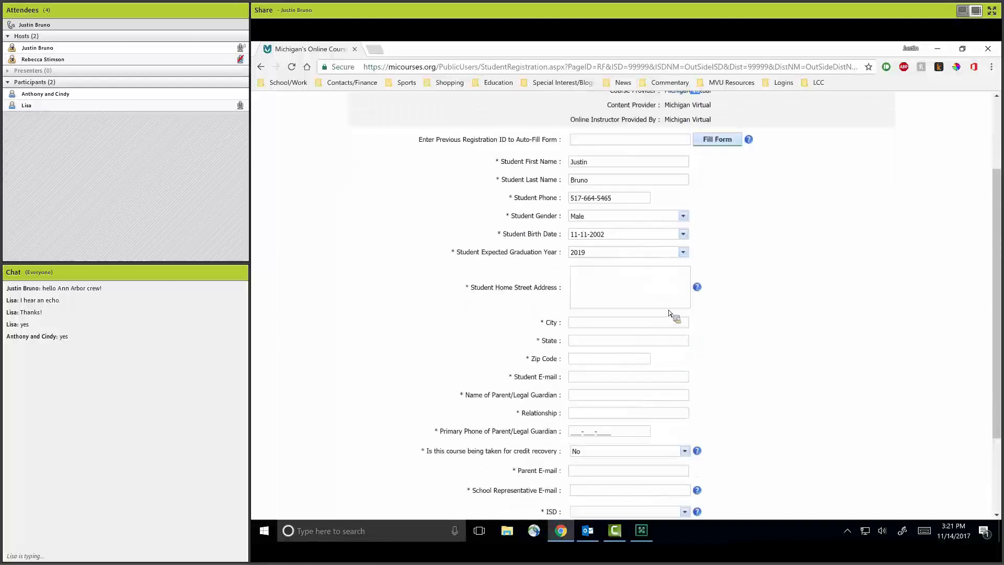
{"action": "scroll", "coordinate": [669, 314], "scroll_direction": "up", "scroll_amount": 2}
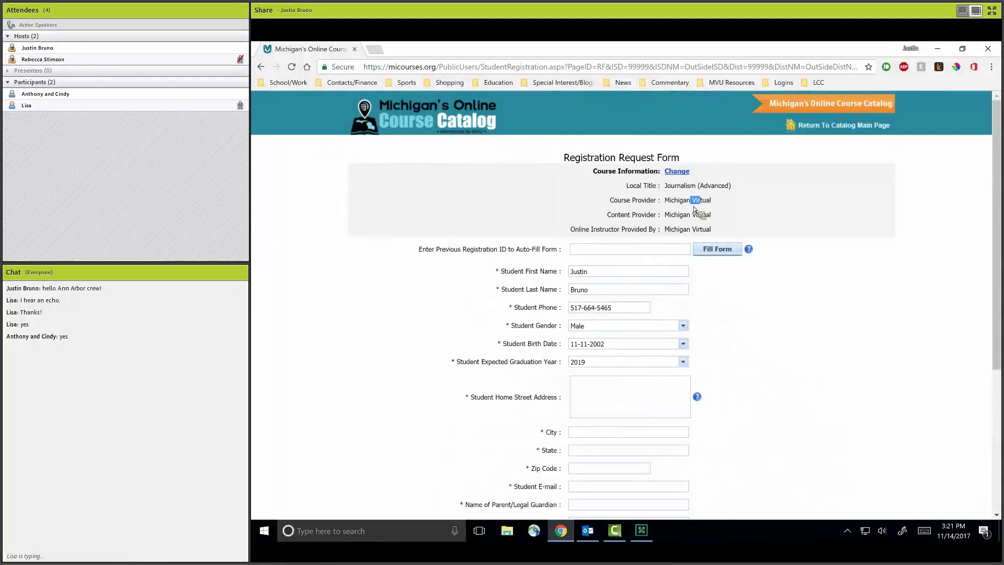
{"action": "scroll", "coordinate": [729, 290], "scroll_direction": "down", "scroll_amount": 2}
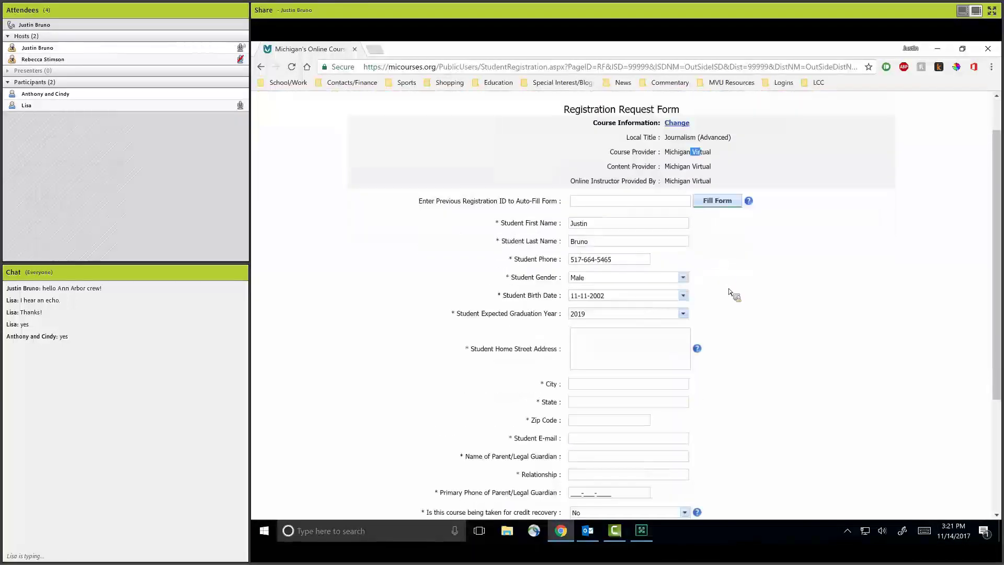
{"action": "scroll", "coordinate": [730, 290], "scroll_direction": "down", "scroll_amount": 2}
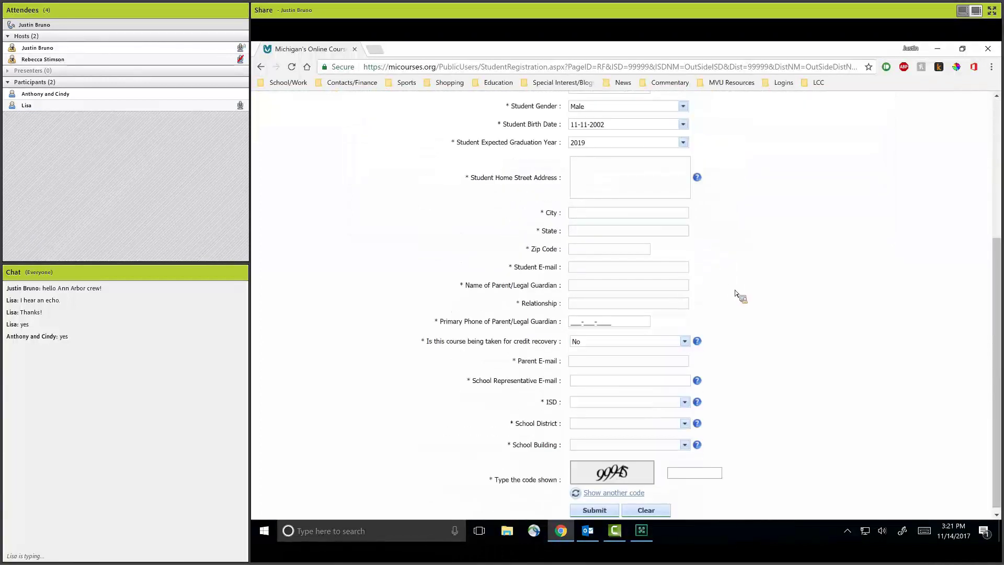
{"action": "left_click", "coordinate": [690, 421]}
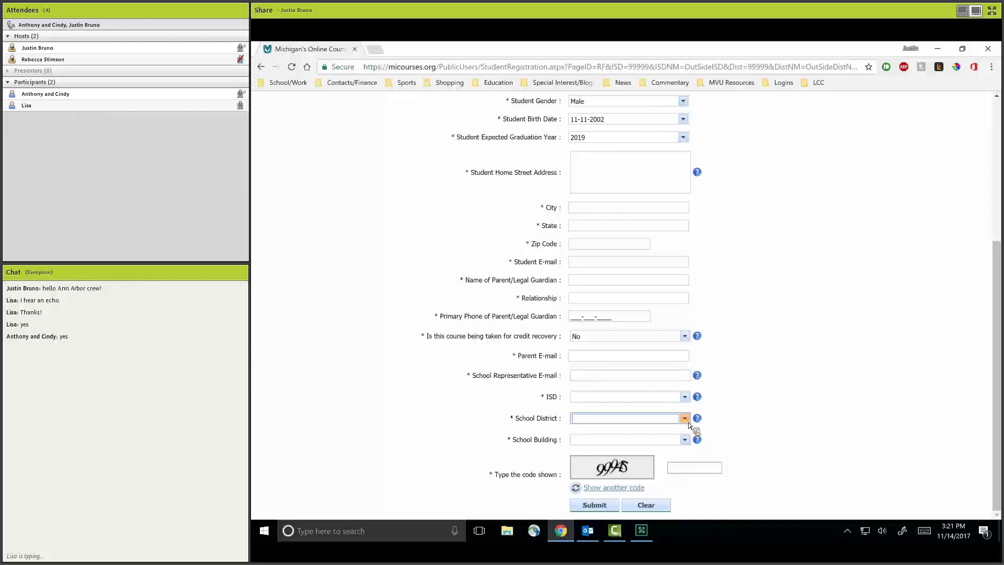
{"action": "left_click", "coordinate": [685, 439]}
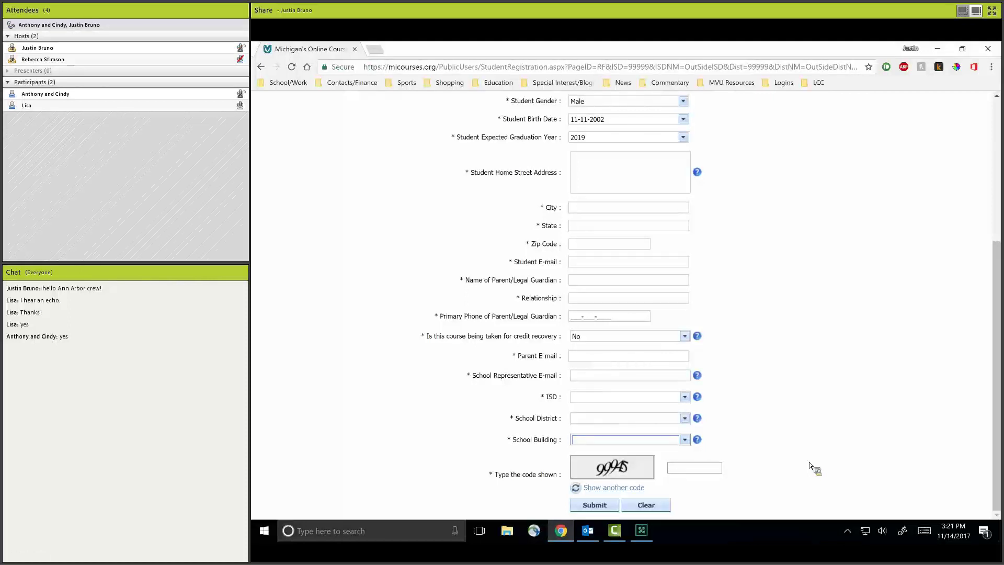
Enter the student's home street address, city, state and zip code.
{"action": "scroll", "coordinate": [601, 228], "scroll_direction": "up", "scroll_amount": 2}
{"action": "left_click", "coordinate": [638, 283]}
{"action": "key", "text": "Tab"}
{"action": "key", "text": "Tab"}
{"action": "key", "text": "shift+Tab"}
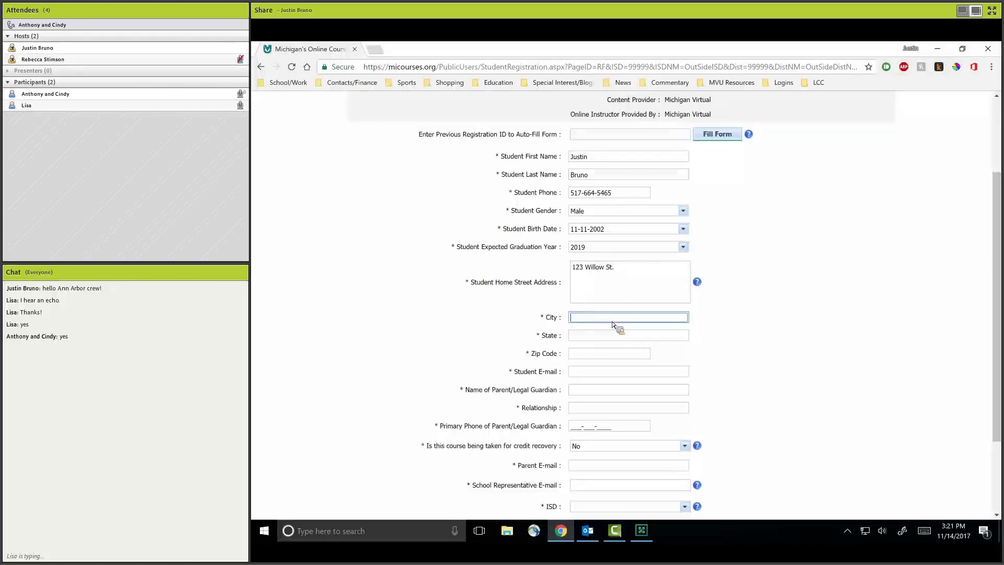
{"action": "key", "text": "Tab"}
{"action": "key", "text": "Tab"}
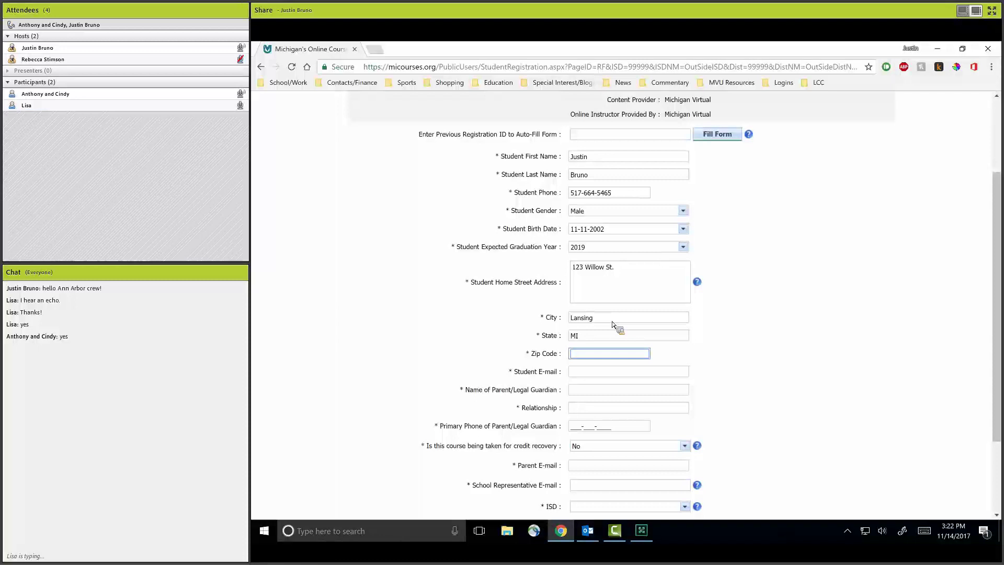
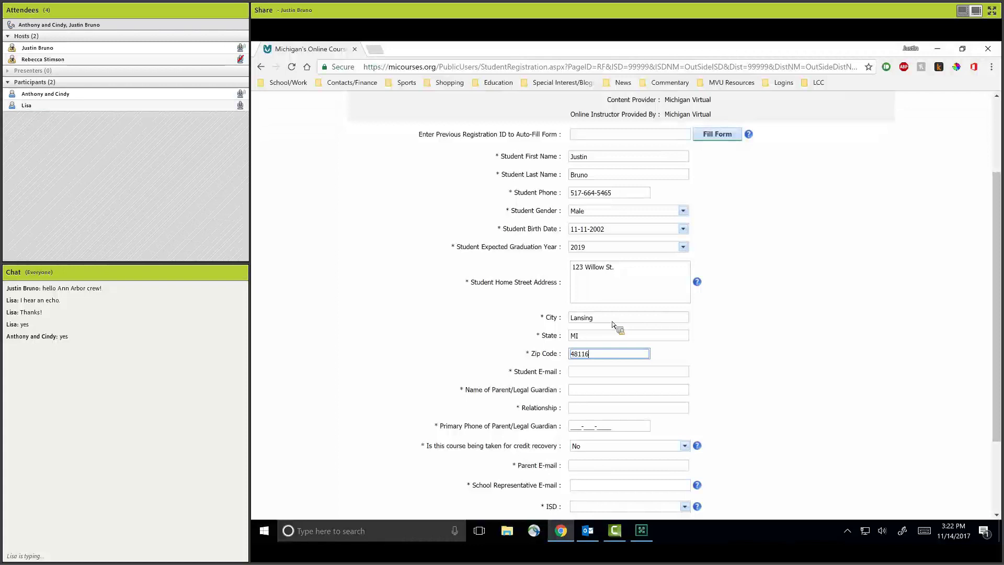
Fill in the student's e-mail, guardian's name, relationship 'Father' and guardian phone number.
{"action": "left_click", "coordinate": [600, 373]}
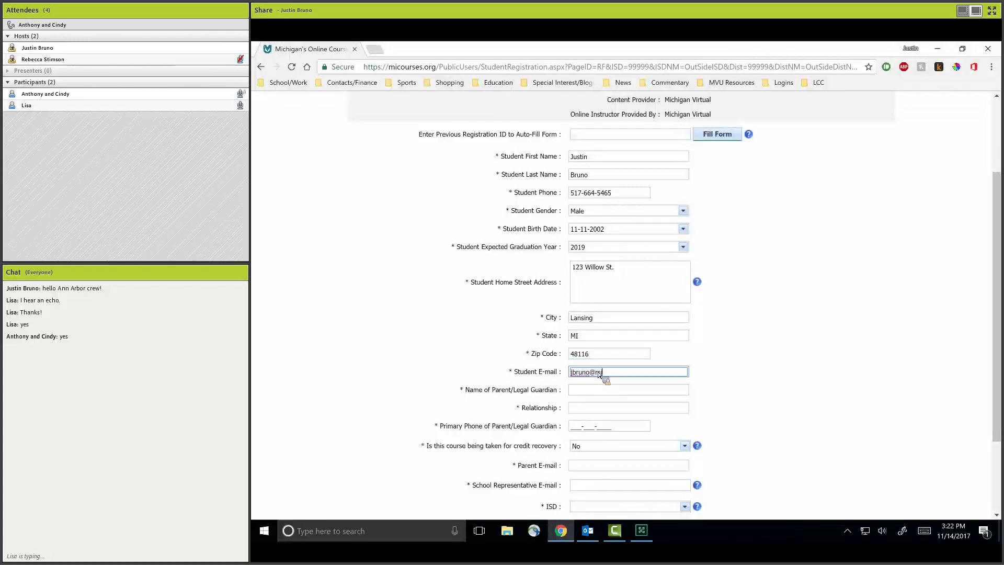
{"action": "key", "text": "Tab"}
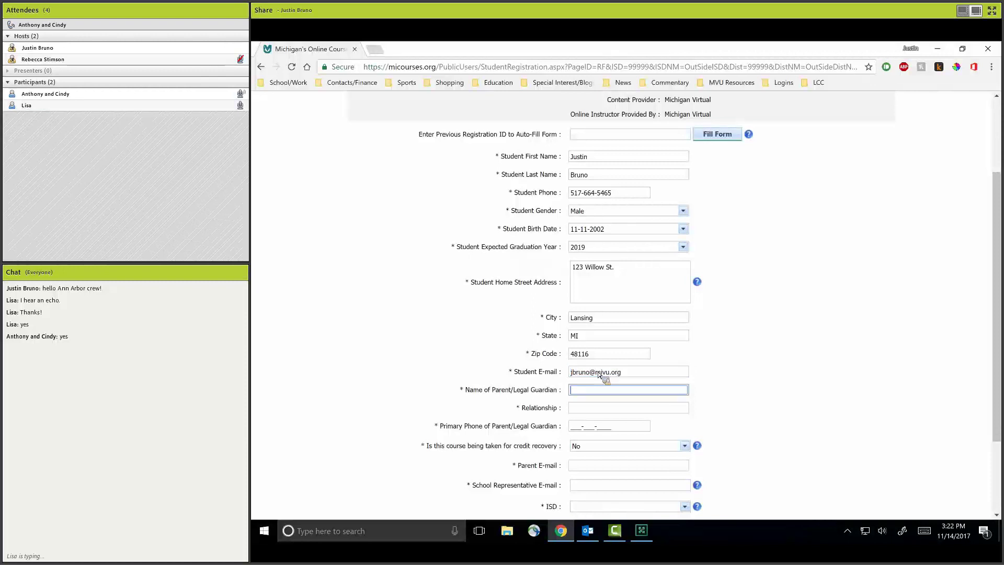
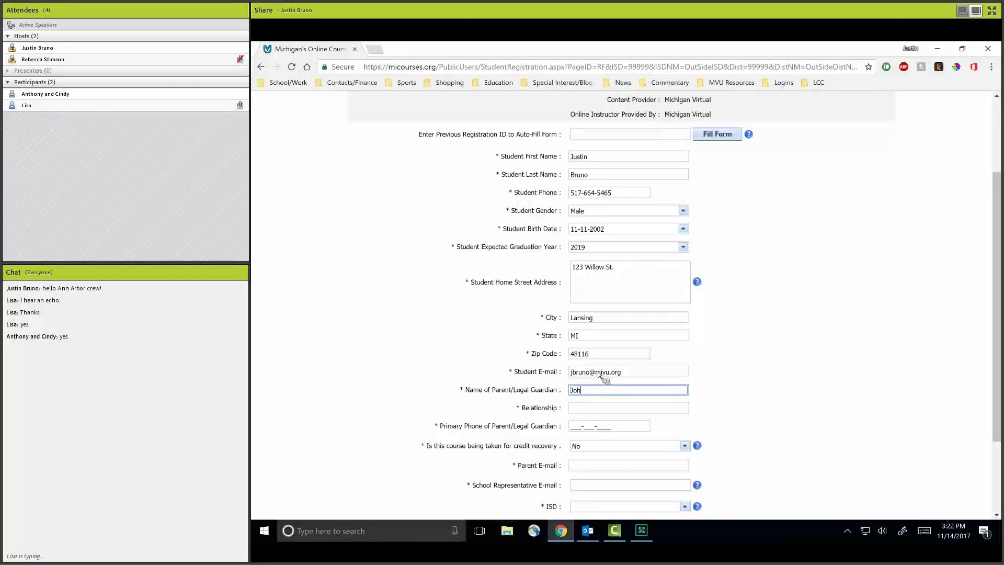
{"action": "key", "text": "Tab"}
{"action": "type", "text": "Father"}
{"action": "key", "text": "Tab"}
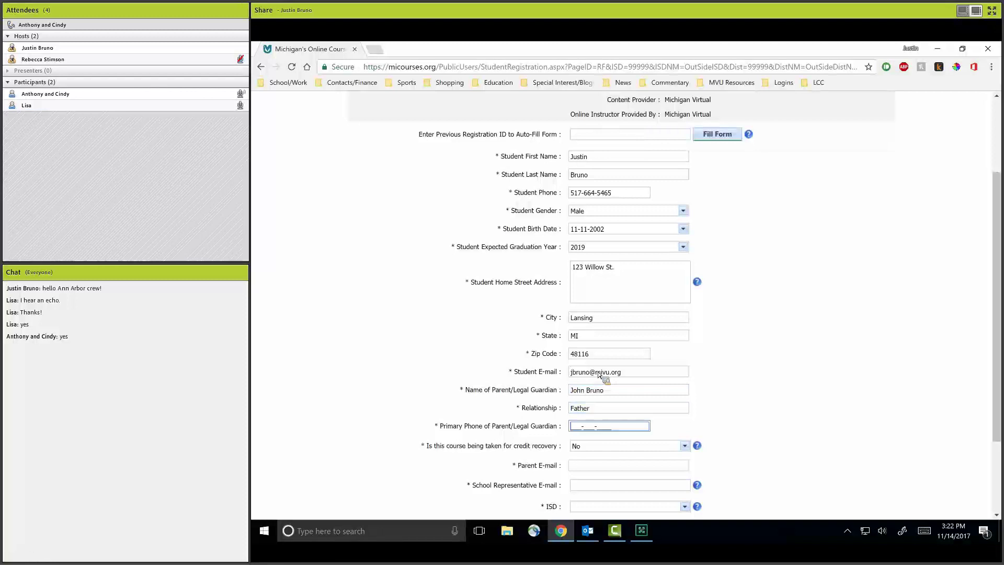
{"action": "key", "text": "Tab"}
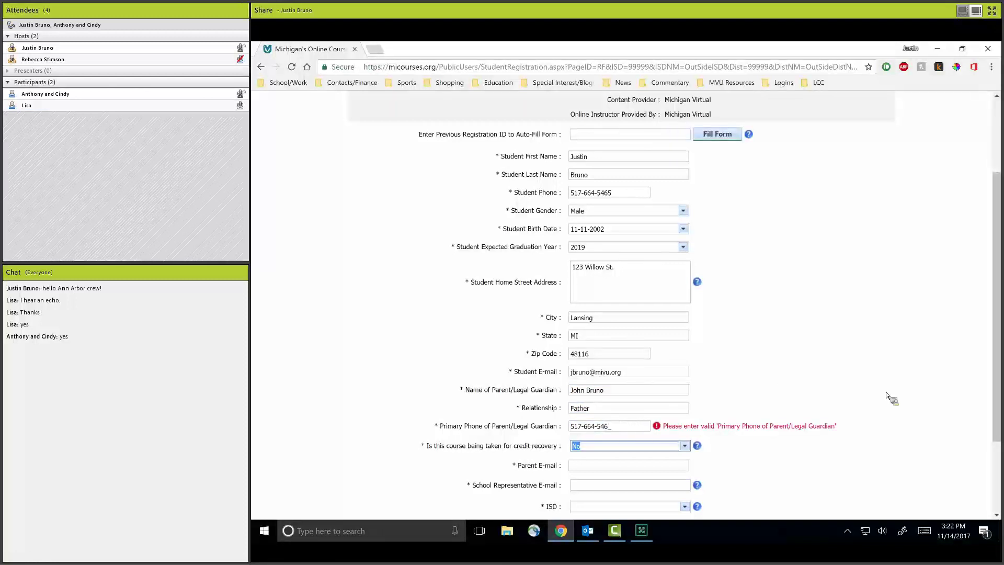
Set credit recovery to Yes and complete the guardian's phone number.
{"action": "left_click", "coordinate": [684, 446]}
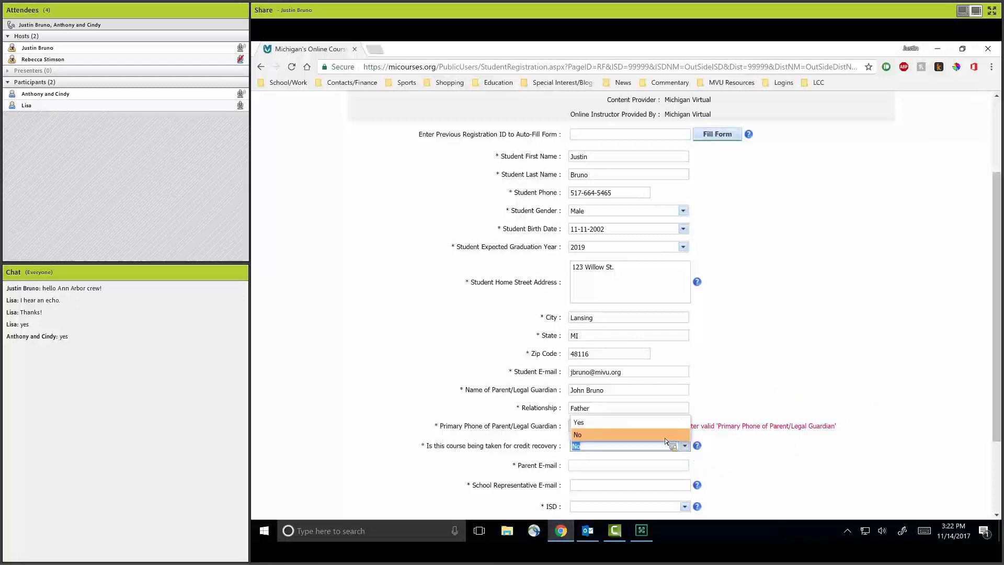
{"action": "left_click", "coordinate": [659, 422]}
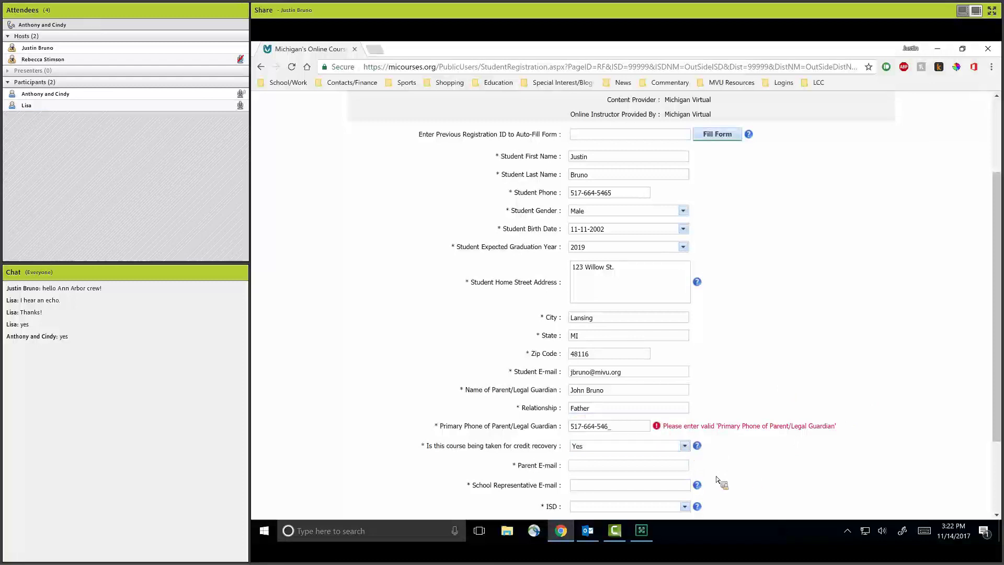
{"action": "left_click", "coordinate": [629, 430]}
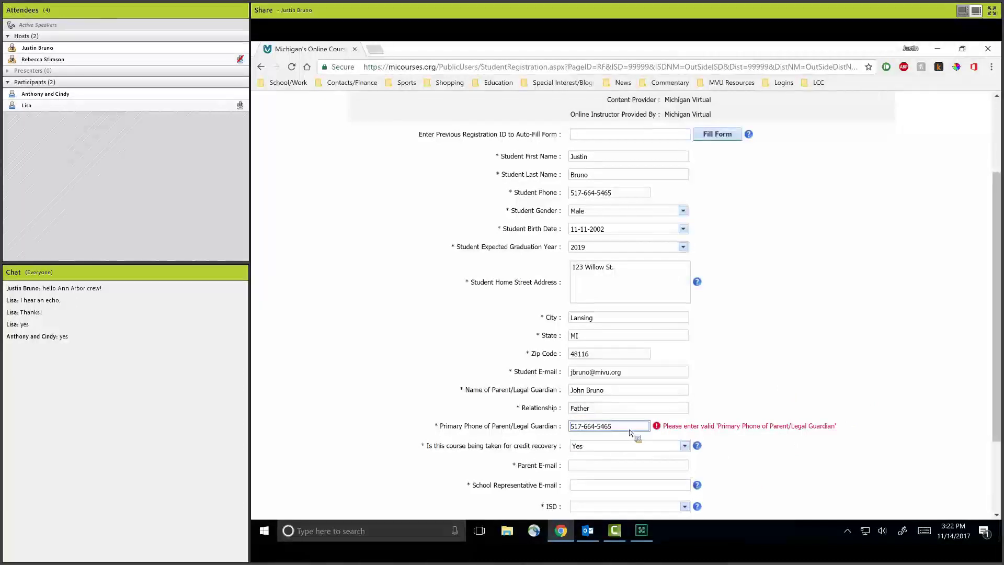
Enter the parent's e-mail and the school representative's e-mail.
{"action": "left_click", "coordinate": [684, 466]}
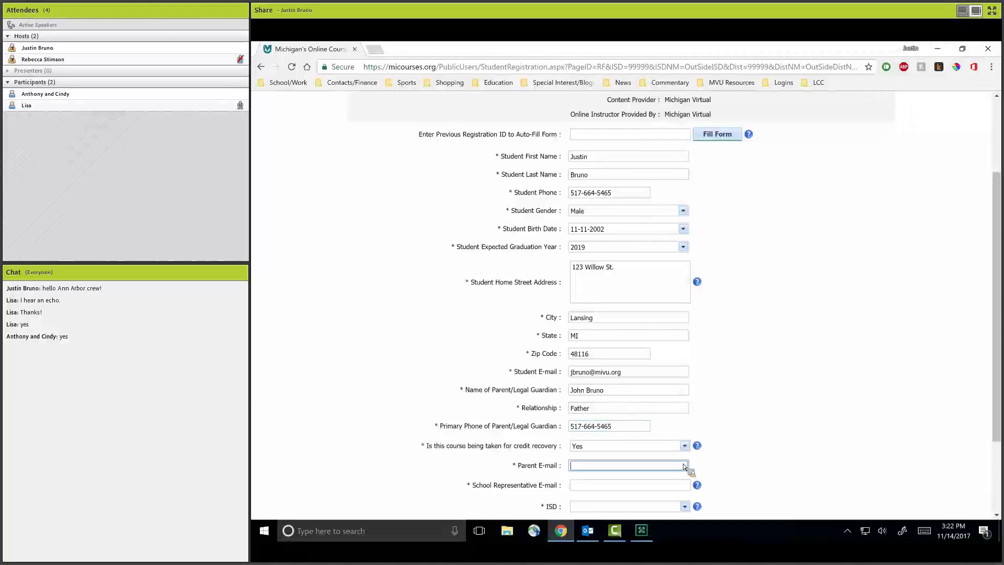
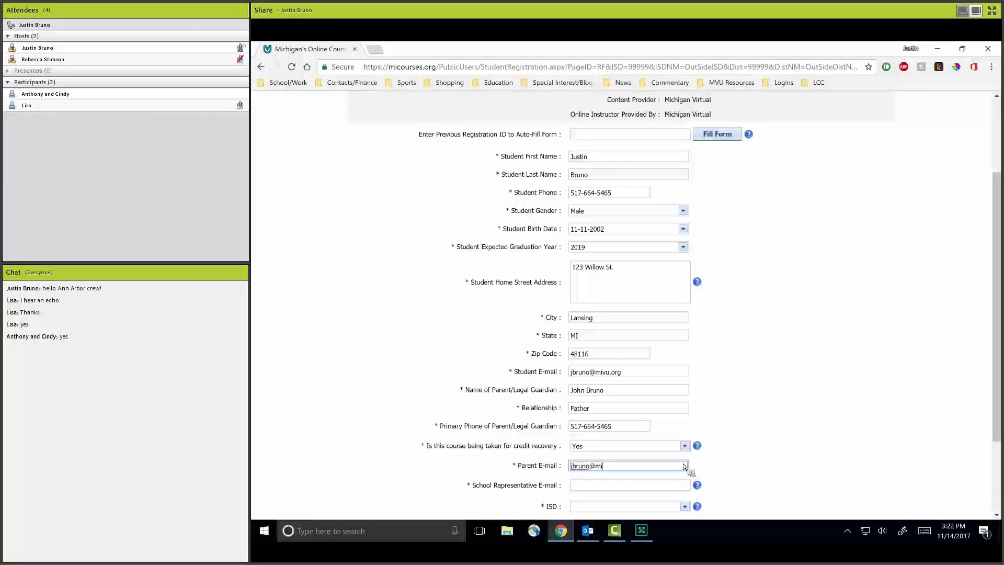
{"action": "key", "text": "Tab"}
{"action": "scroll", "coordinate": [684, 466], "scroll_direction": "down", "scroll_amount": 2}
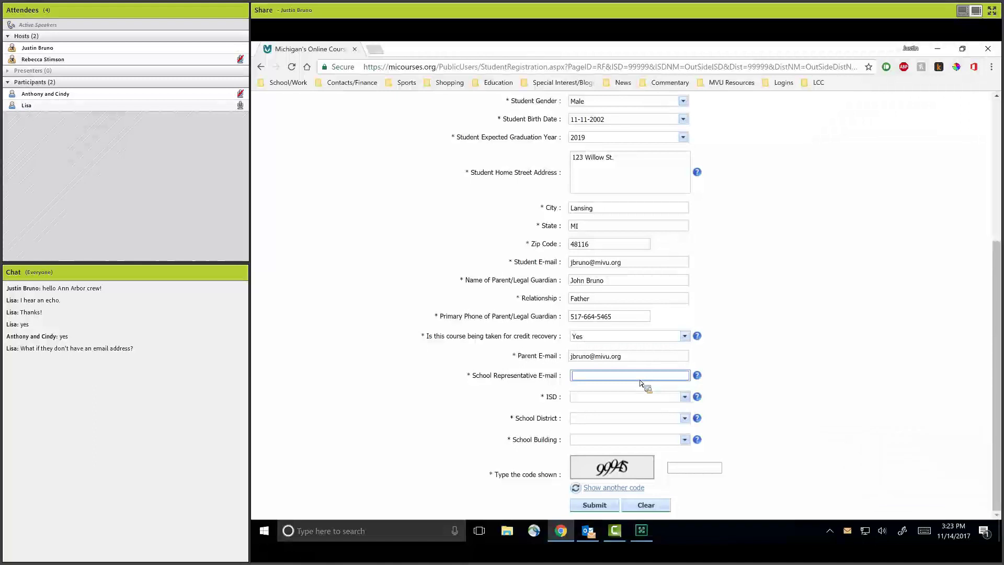
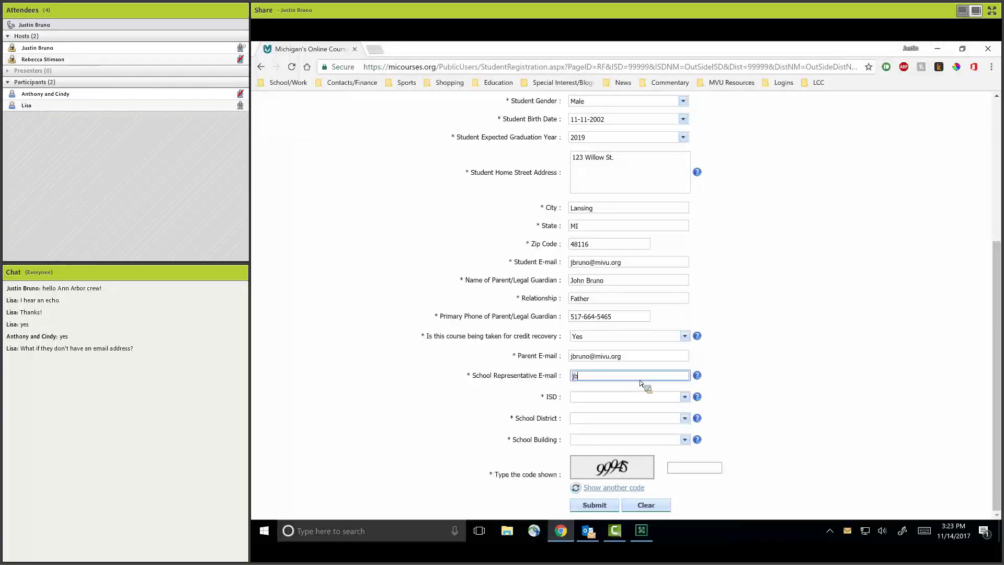
Select Washtenaw ISD, Ann Arbor Public Schools district and Community High School building.
{"action": "left_click", "coordinate": [685, 398]}
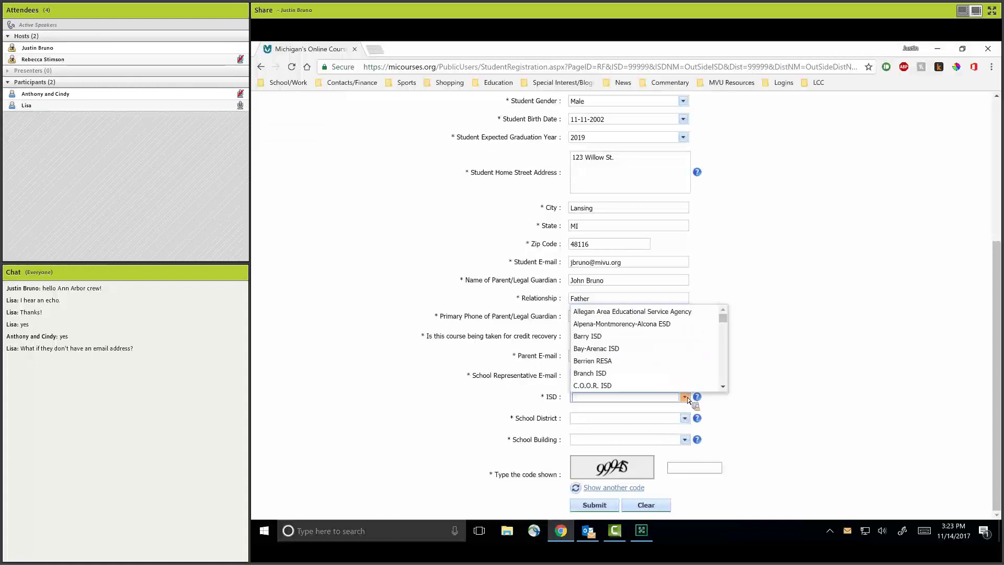
{"action": "type", "text": "Washtenaw ISD"}
{"action": "key", "text": "Return"}
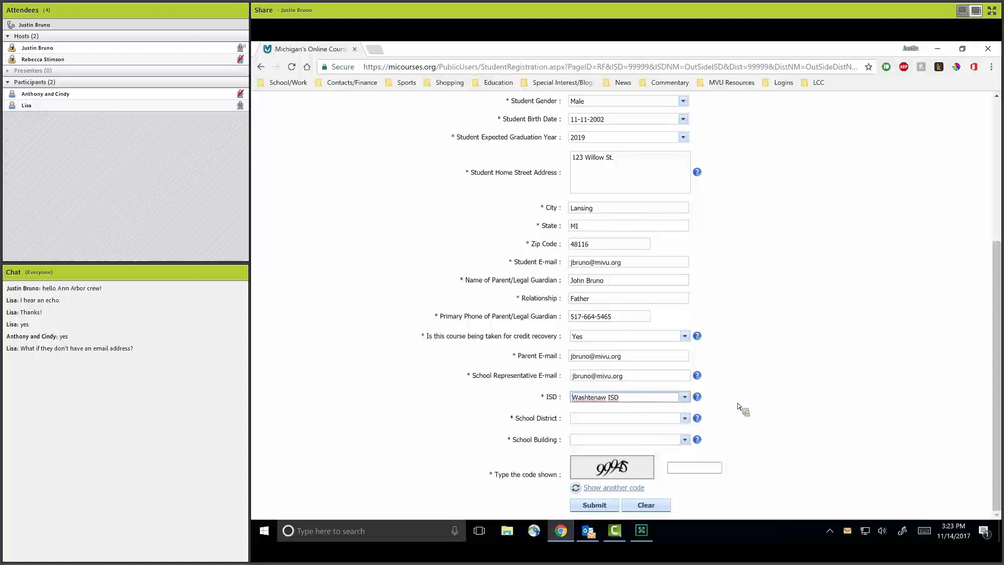
{"action": "left_click", "coordinate": [685, 418]}
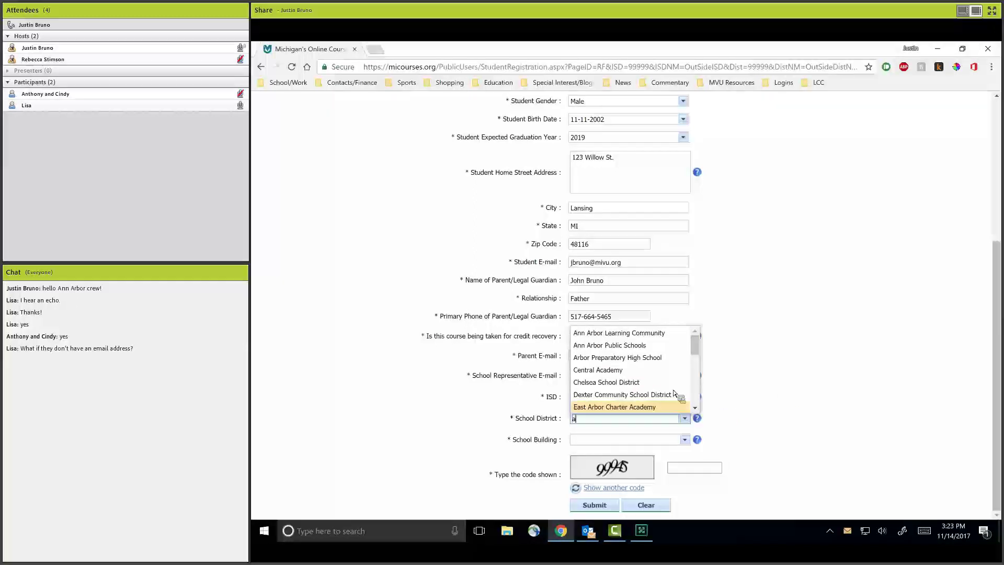
{"action": "type", "text": "A"}
{"action": "left_click", "coordinate": [660, 399]}
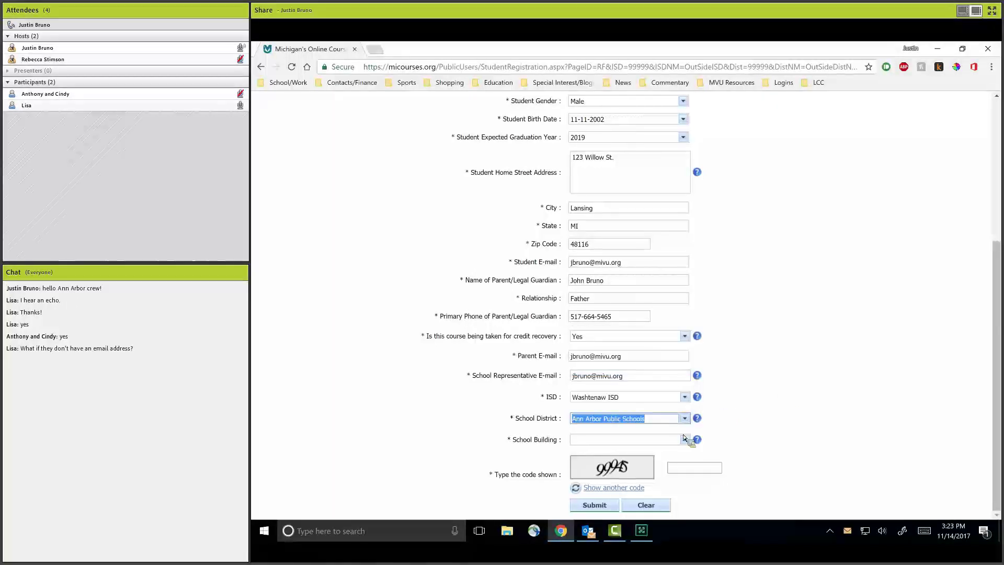
{"action": "left_click", "coordinate": [685, 440]}
{"action": "scroll", "coordinate": [653, 413], "scroll_direction": "down", "scroll_amount": 1}
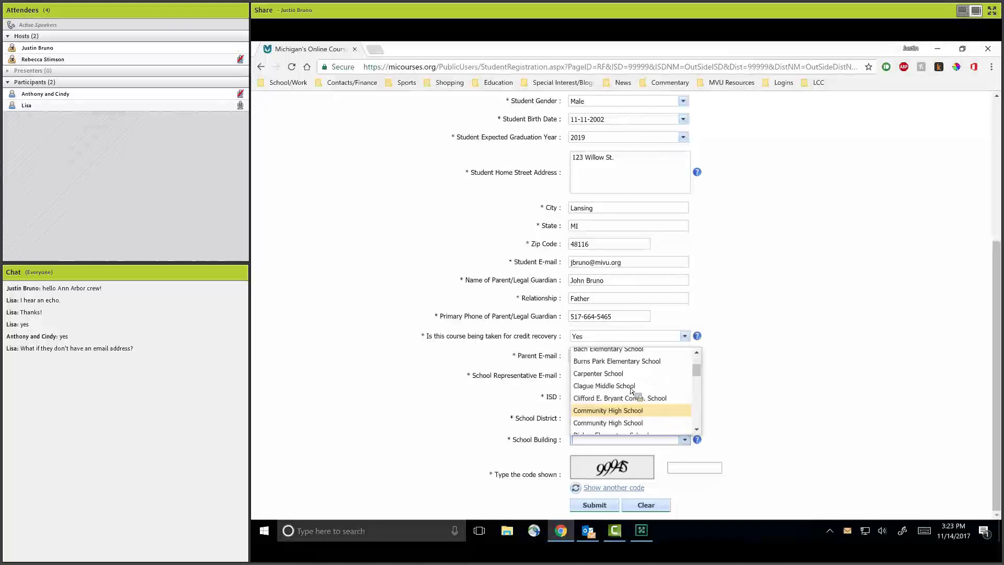
{"action": "left_click", "coordinate": [641, 415]}
{"action": "left_click", "coordinate": [707, 473]}
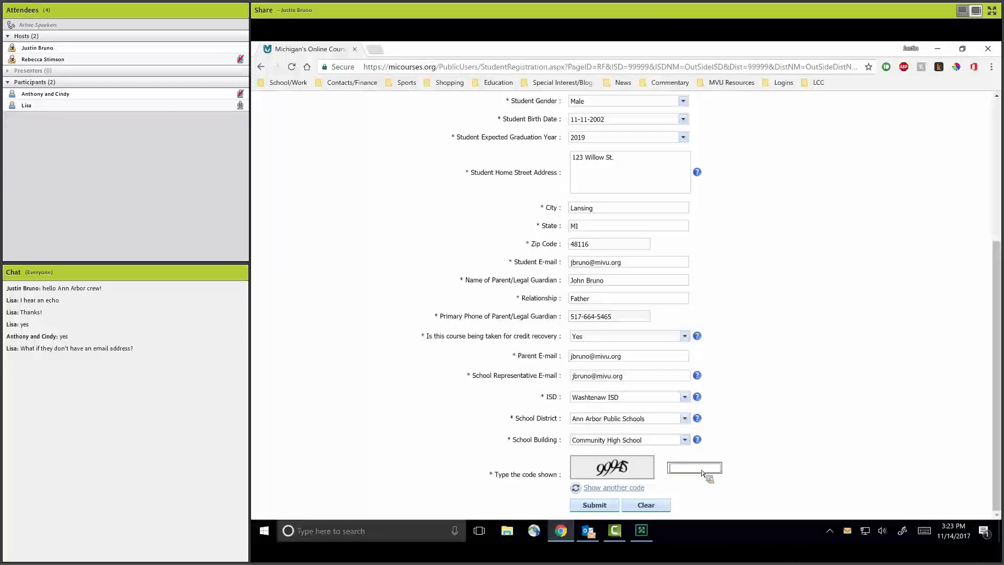
Enter the verification code and submit, then close the Enrollment Request Denied notice and return to the catalog main page.
{"action": "type", "text": "99945"}
{"action": "left_click", "coordinate": [581, 508]}
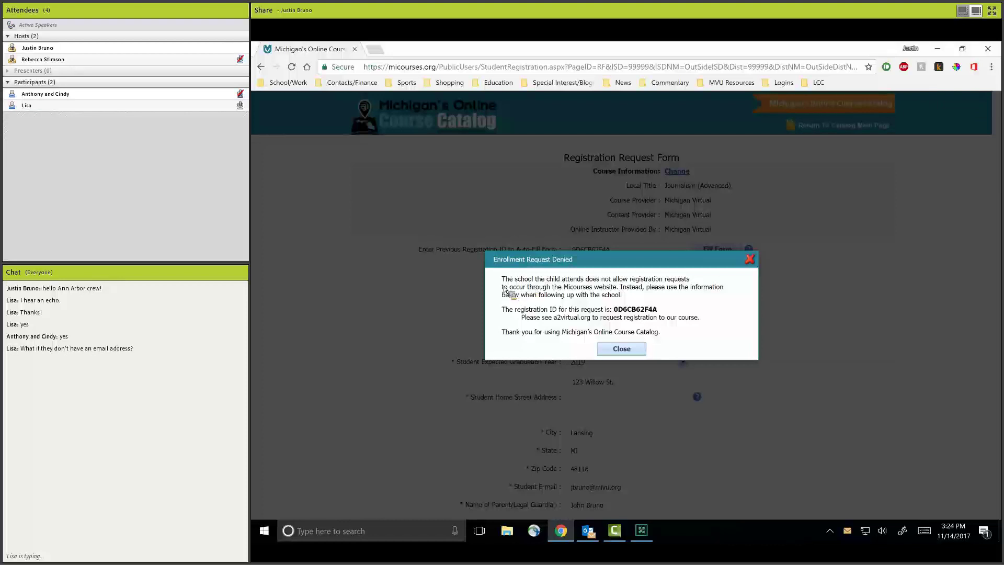
{"action": "left_click_drag", "start_coordinate": [504, 288], "coordinate": [626, 309]}
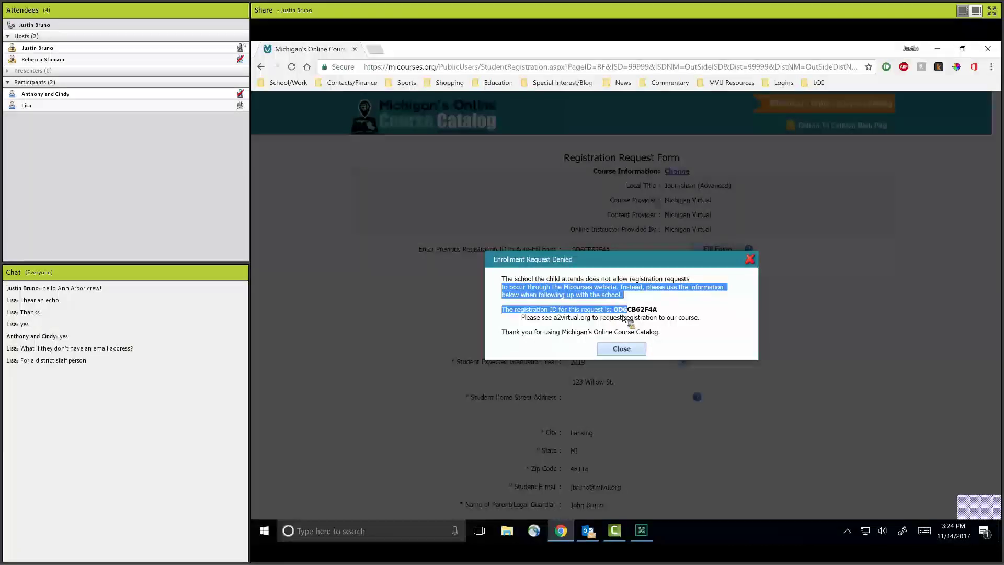
{"action": "left_click", "coordinate": [541, 281]}
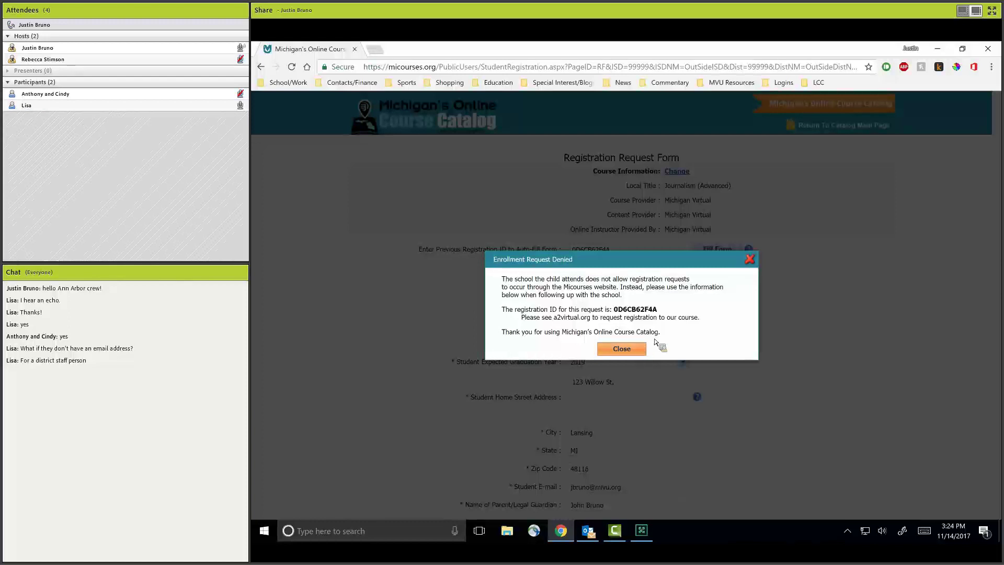
{"action": "left_click", "coordinate": [622, 348]}
{"action": "left_click", "coordinate": [841, 127]}
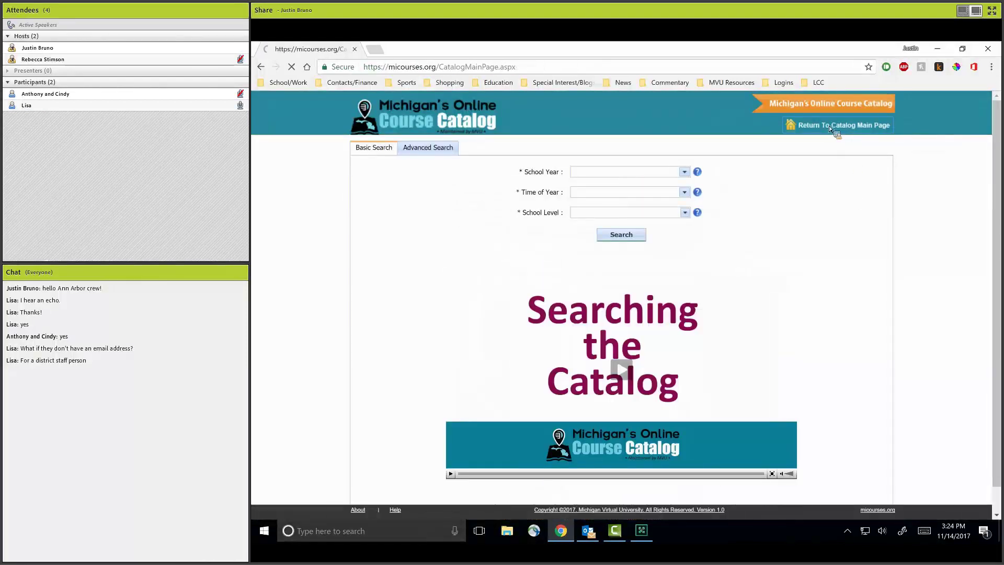
Look at the statewide catalog's basic and advanced search, then return to the main page.
{"action": "left_click", "coordinate": [809, 224]}
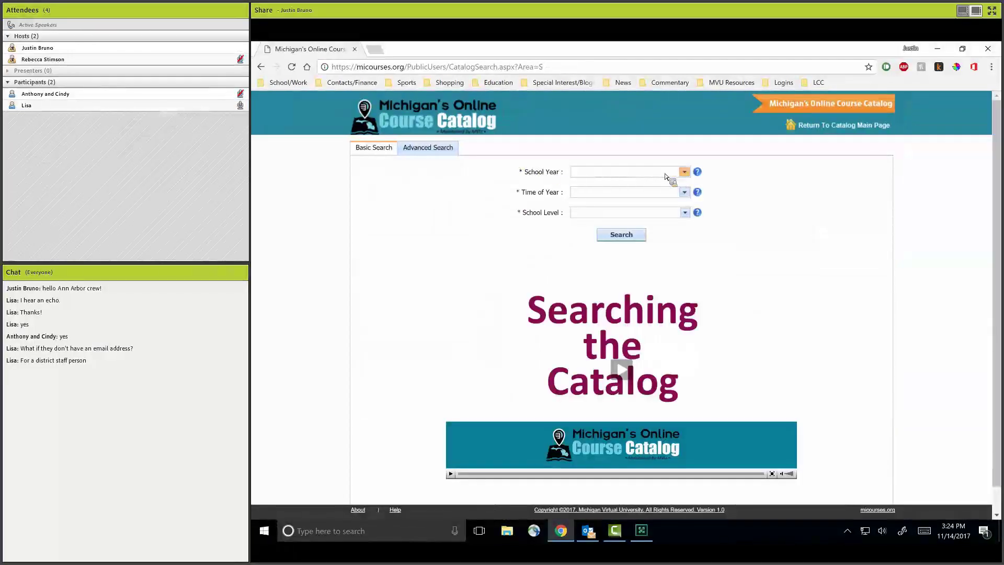
{"action": "left_click", "coordinate": [434, 151]}
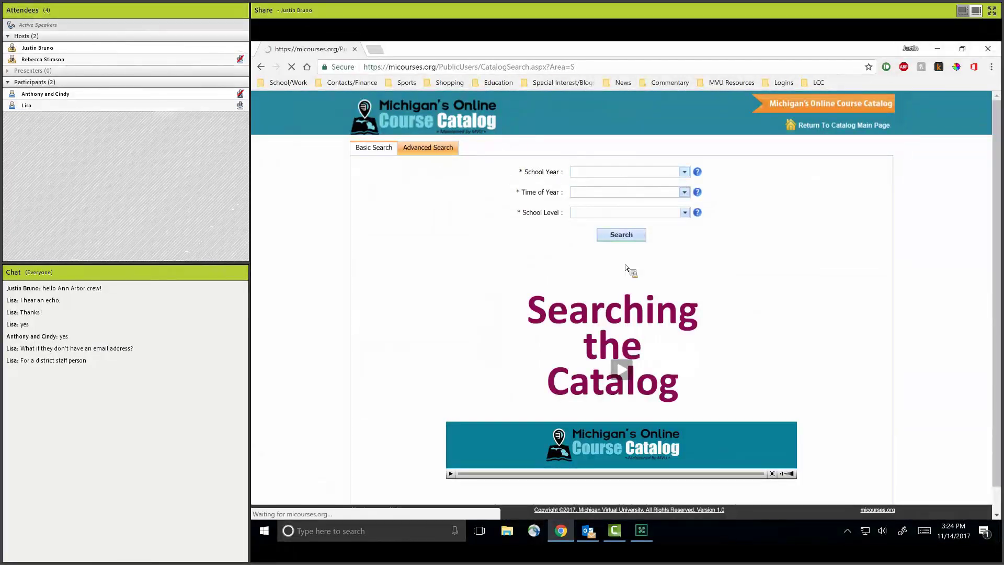
{"action": "left_click", "coordinate": [871, 124]}
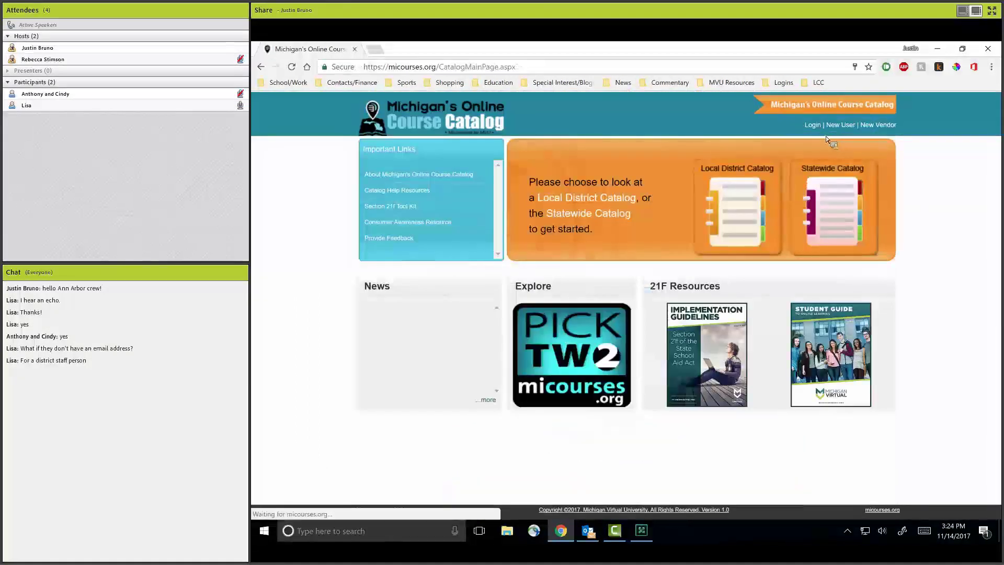
Log in as the administrator with the login ID and password.
{"action": "left_click", "coordinate": [813, 124]}
{"action": "type", "text": "MVU"}
{"action": "key", "text": "Tab"}
{"action": "type", "text": "•••••••••"}
{"action": "key", "text": "Return"}
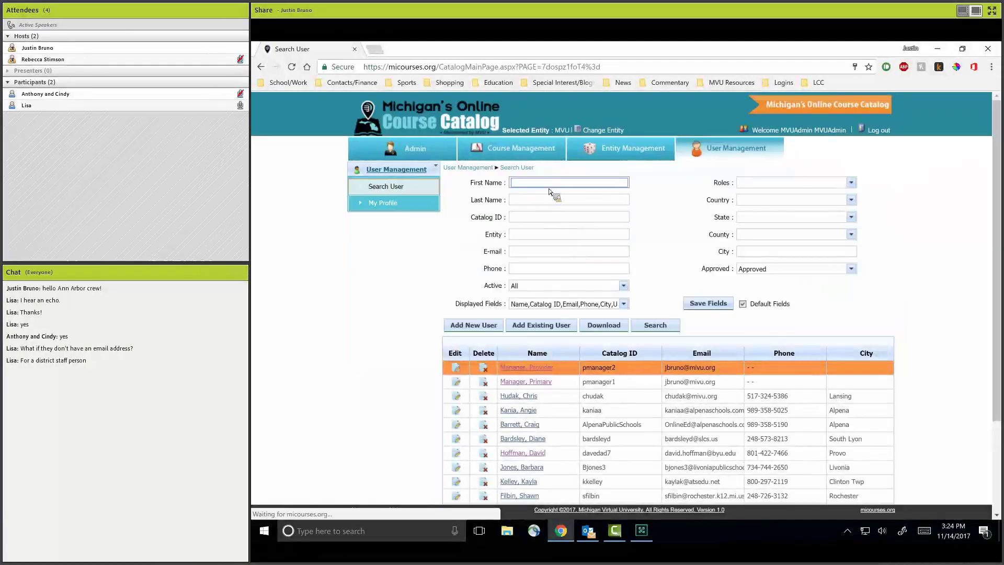
Search users for 'pri', log in as the Primary Manager, and save Ann Arbor Public Schools' entity settings.
{"action": "type", "text": "primary"}
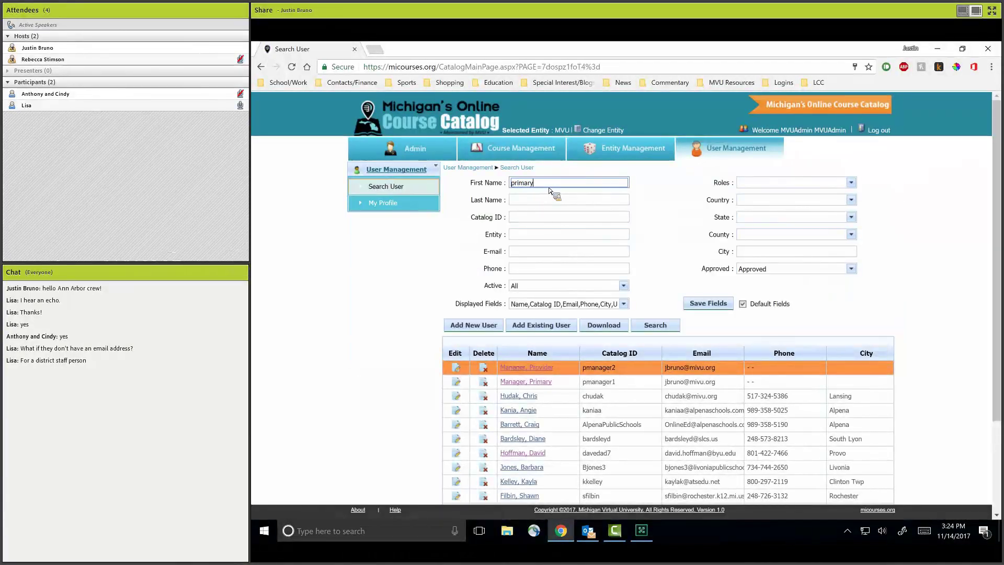
{"action": "left_click", "coordinate": [544, 382]}
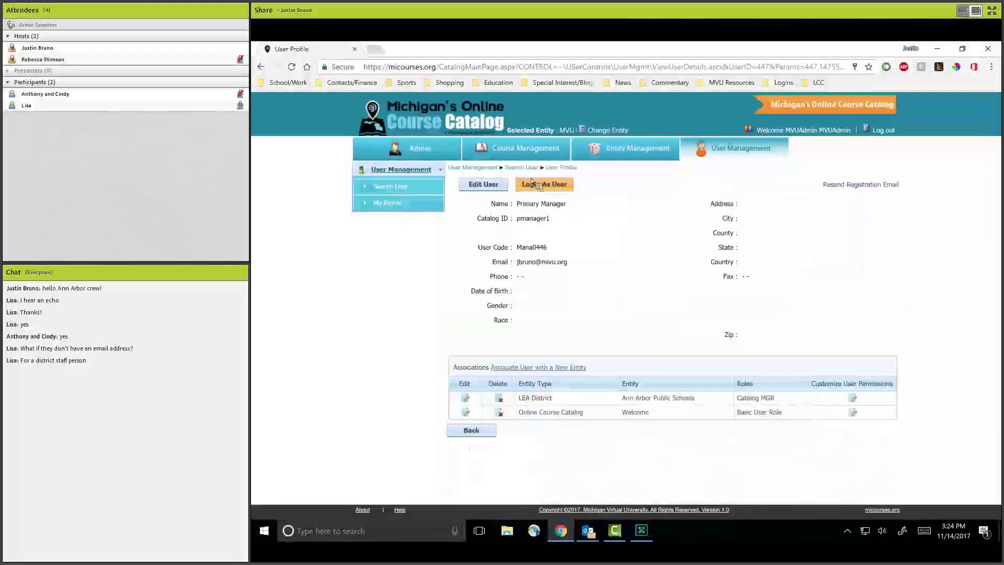
{"action": "left_click", "coordinate": [528, 181]}
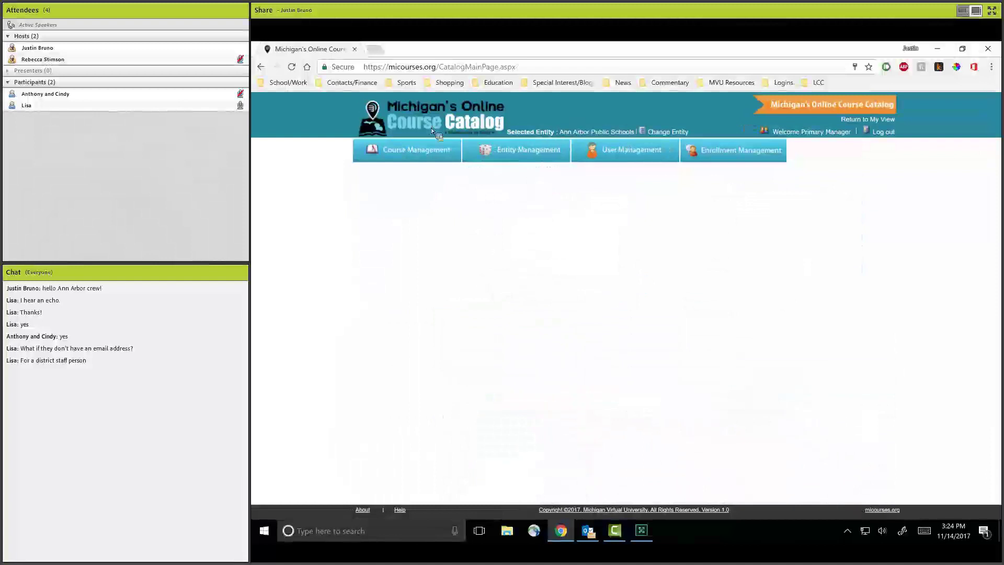
{"action": "left_click", "coordinate": [525, 157]}
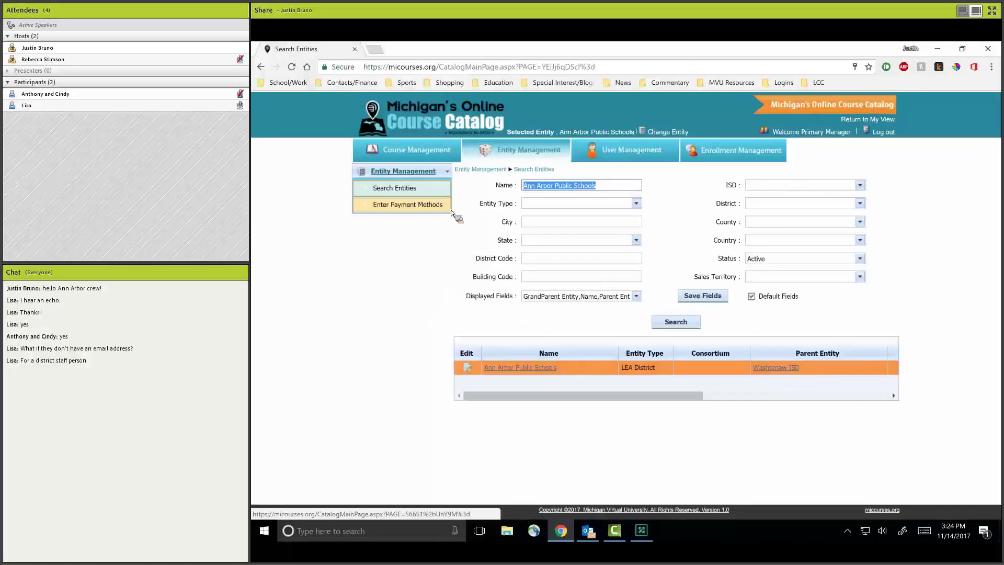
{"action": "left_click", "coordinate": [468, 370]}
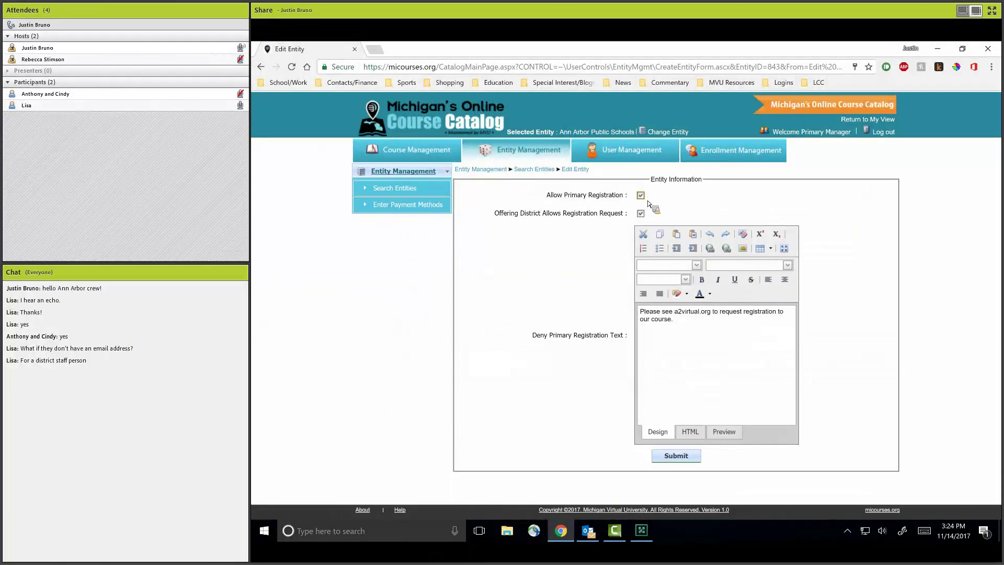
{"action": "left_click", "coordinate": [671, 463]}
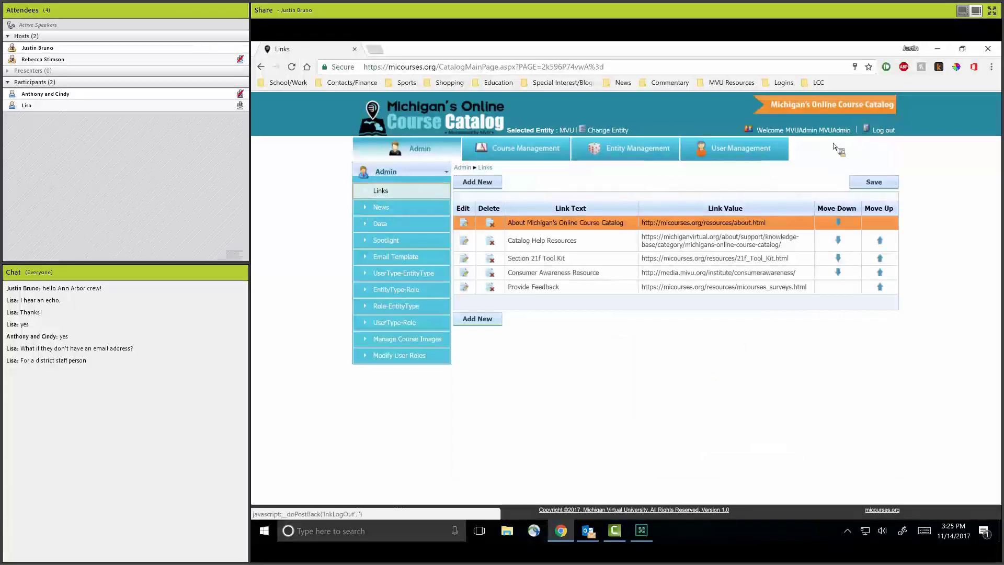
{"action": "left_click", "coordinate": [888, 135]}
{"action": "left_click", "coordinate": [831, 202]}
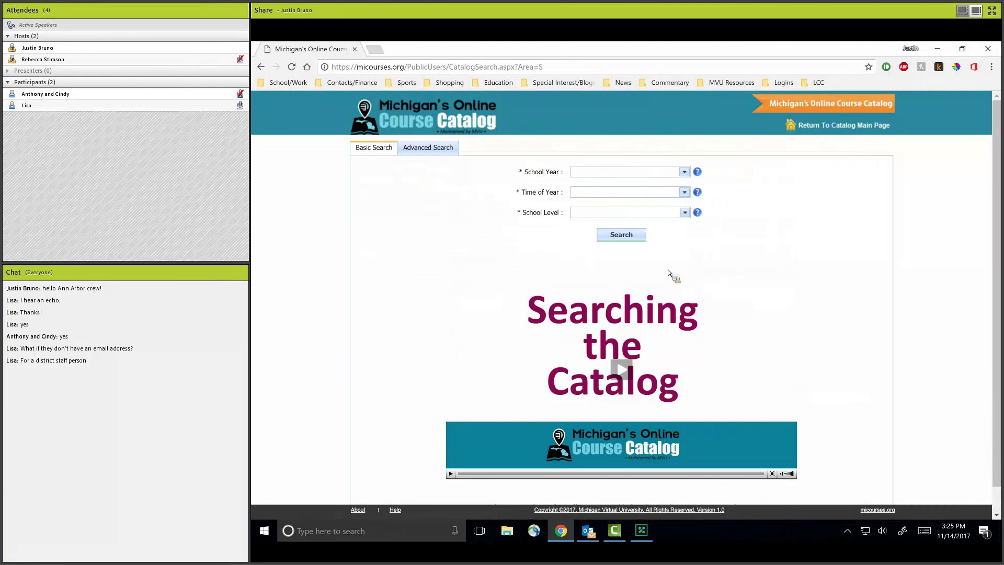
{"action": "left_click", "coordinate": [843, 126]}
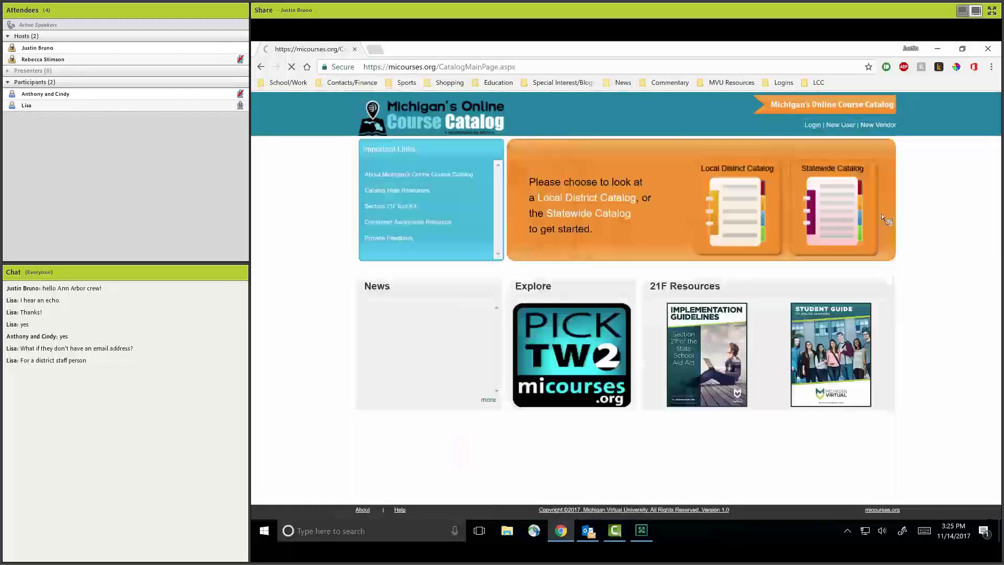
{"action": "left_click", "coordinate": [843, 207]}
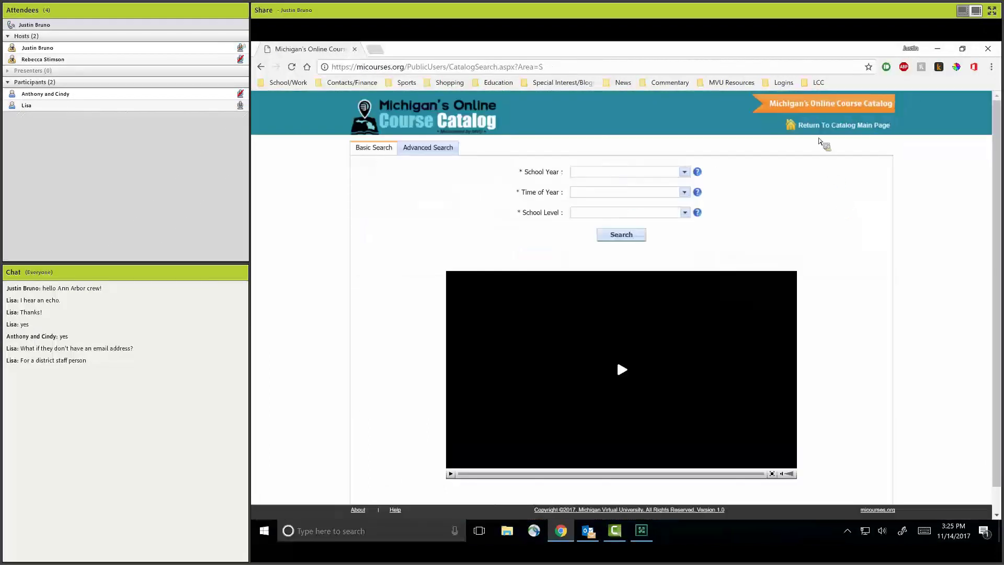
{"action": "left_click", "coordinate": [260, 67]}
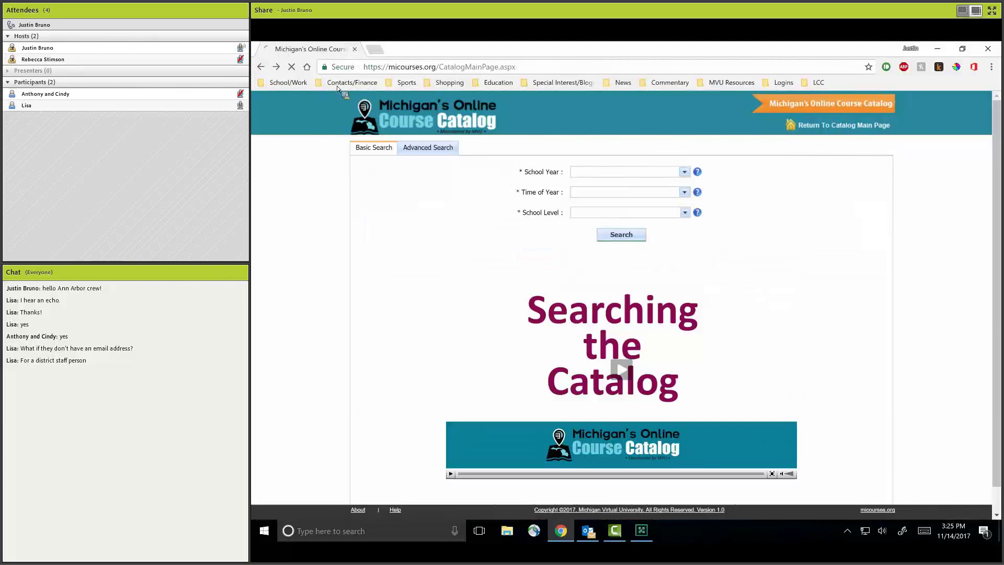
{"action": "left_click", "coordinate": [813, 125]}
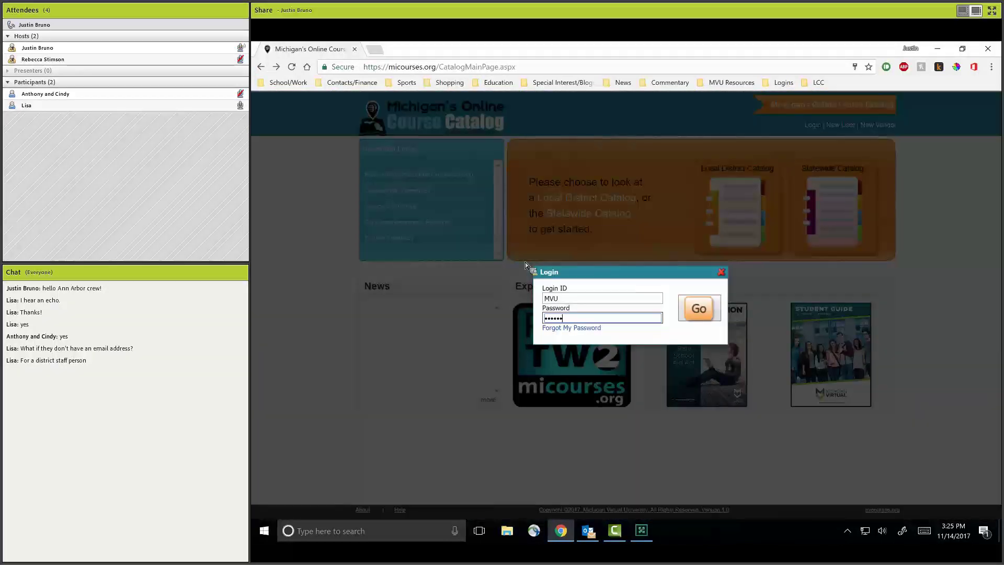
{"action": "key", "text": "Return"}
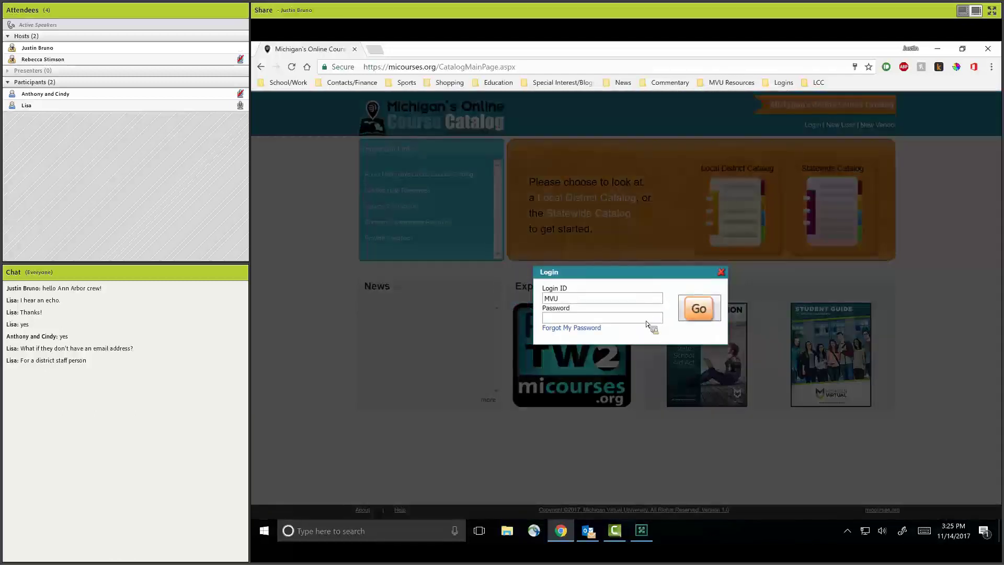
{"action": "left_click", "coordinate": [647, 320]}
{"action": "type", "text": "•••"}
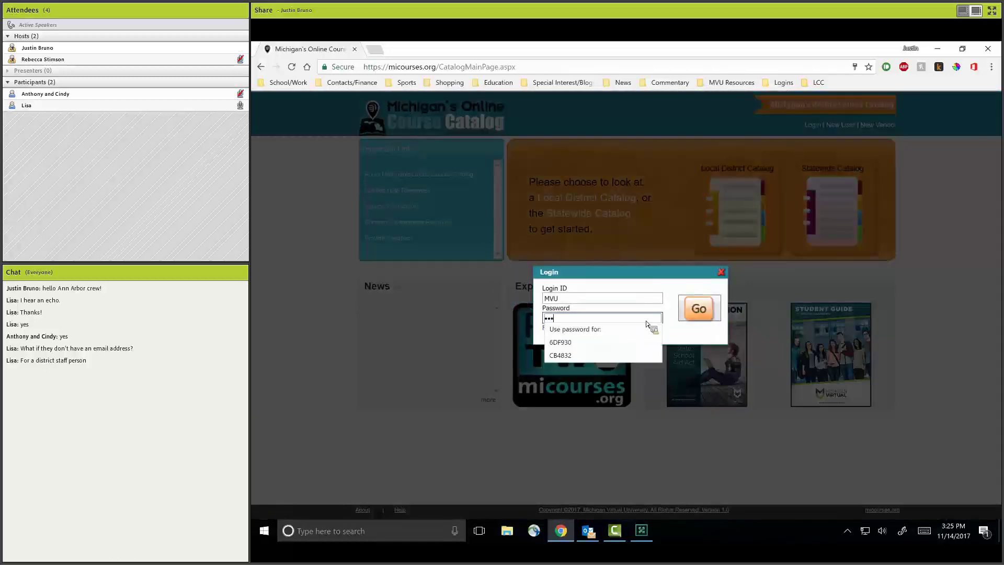
{"action": "type", "text": "•••••••••"}
{"action": "key", "text": "Tab"}
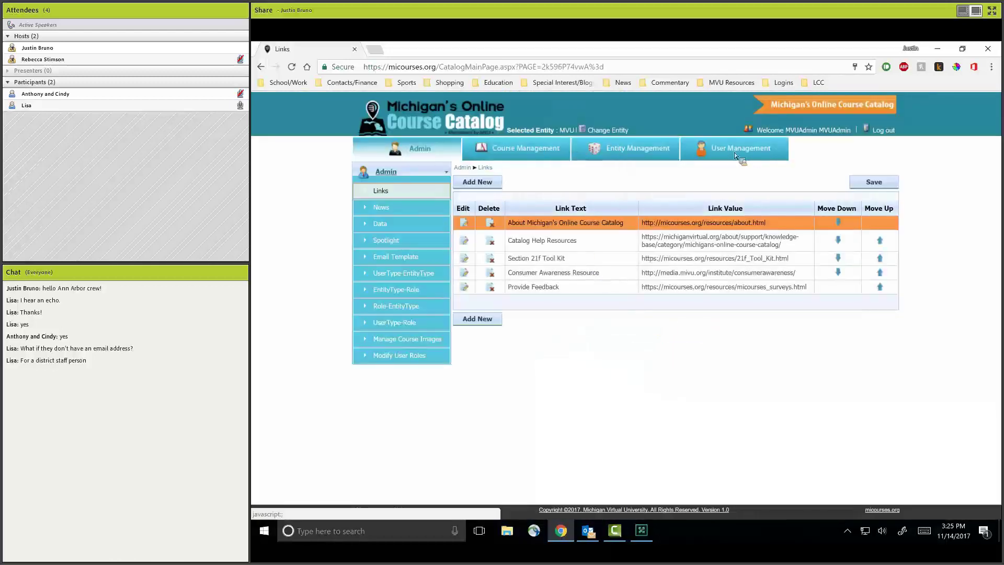
Search users by last name and log in as the single matching user.
{"action": "left_click", "coordinate": [732, 168]}
{"action": "left_click", "coordinate": [546, 201]}
{"action": "type", "text": "bru"}
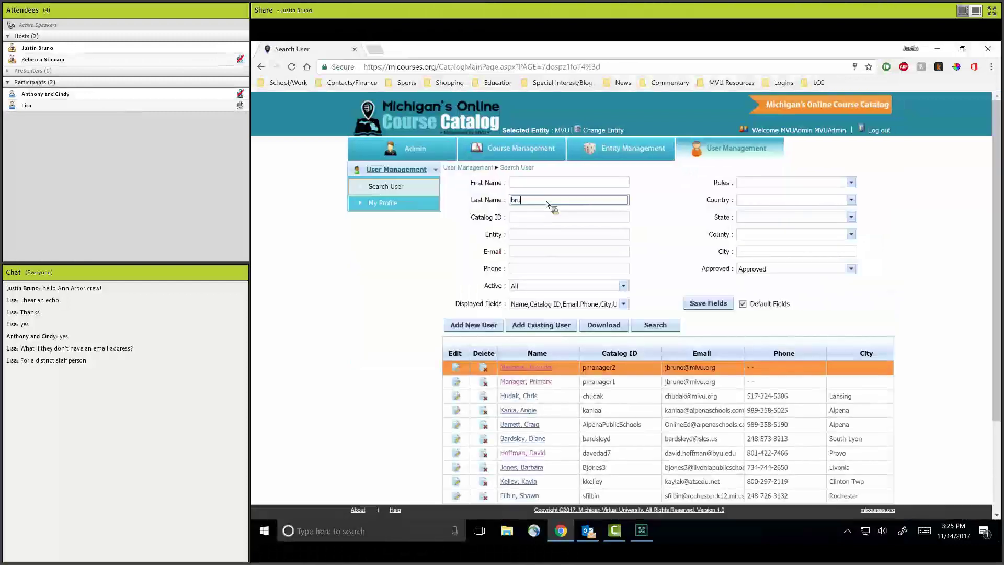
{"action": "key", "text": "Return"}
{"action": "left_click", "coordinate": [531, 369]}
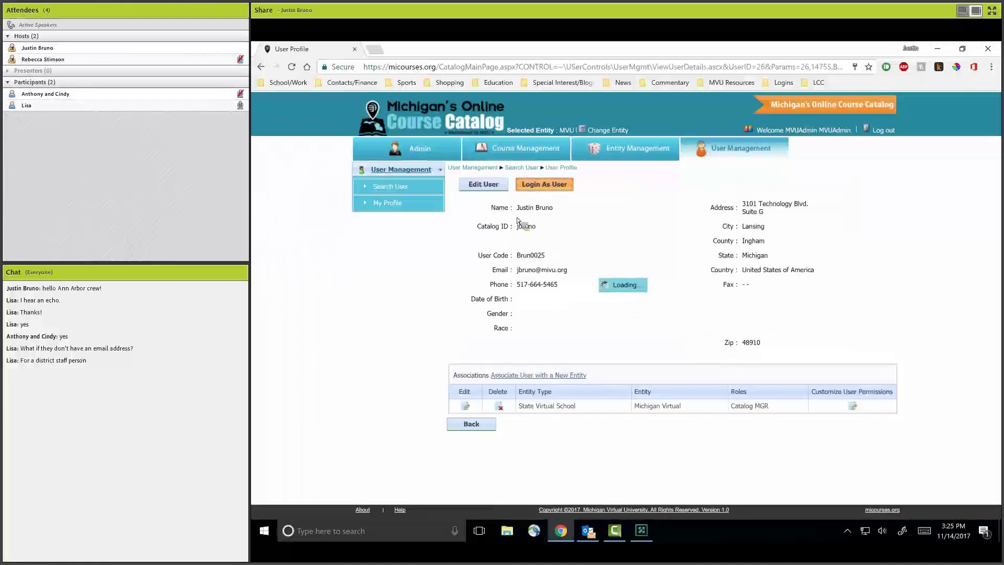
{"action": "left_click", "coordinate": [544, 186]}
Allow registration requests on the Michigan Virtual entity and save its settings.
{"action": "left_click", "coordinate": [538, 150]}
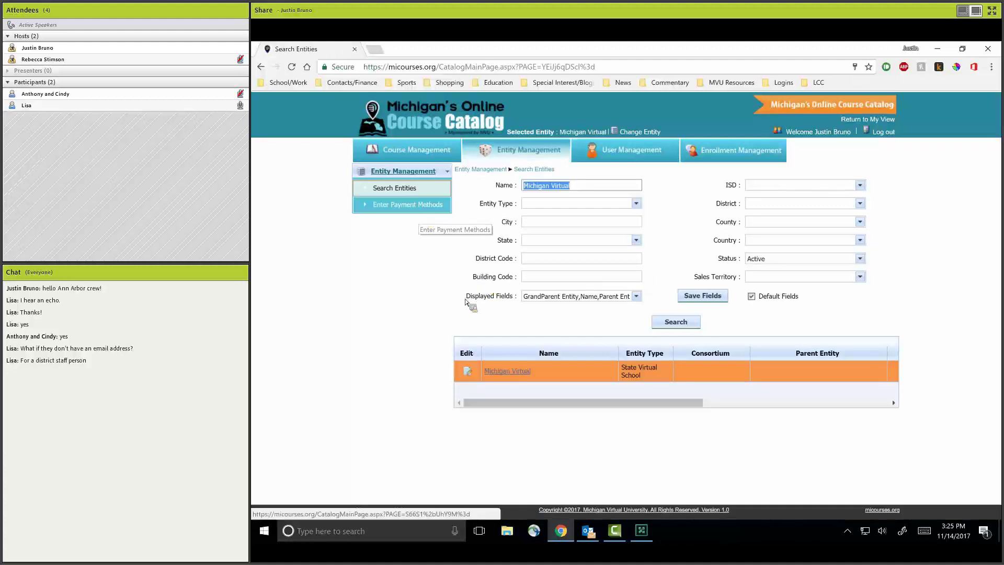
{"action": "left_click", "coordinate": [467, 372]}
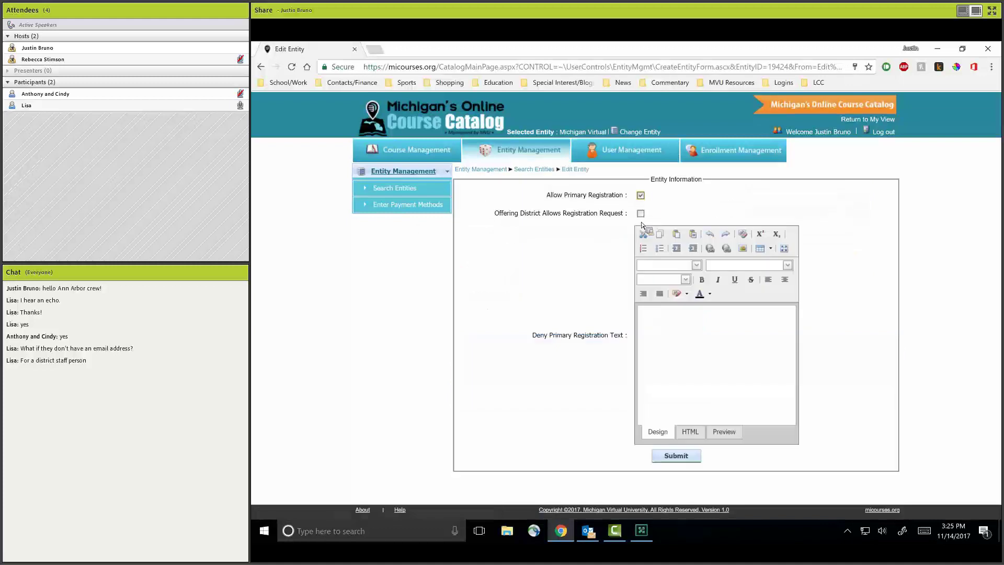
{"action": "left_click", "coordinate": [641, 214]}
{"action": "left_click", "coordinate": [689, 462]}
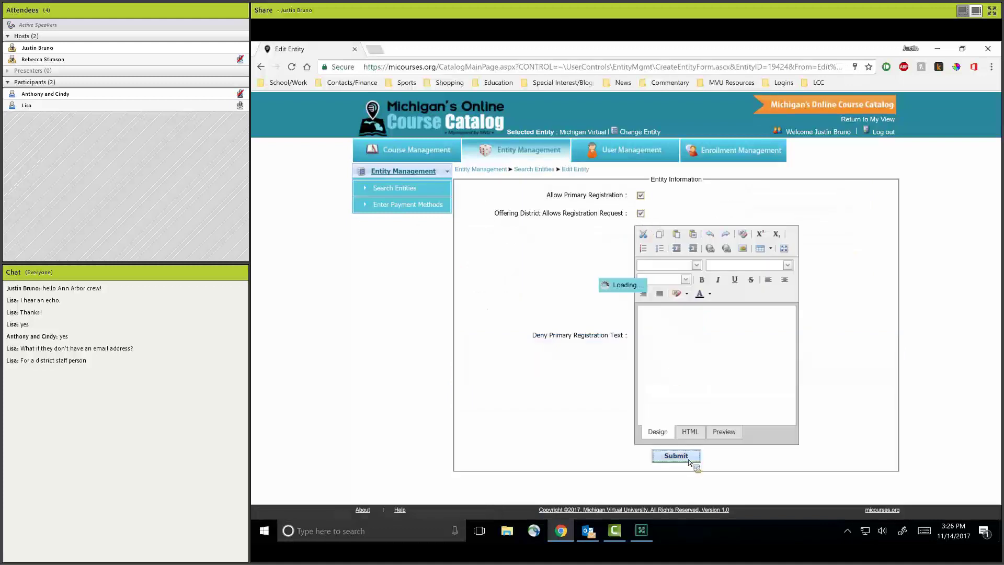
Return to the administrator view, log out, and open the Statewide Catalog.
{"action": "left_click", "coordinate": [884, 124]}
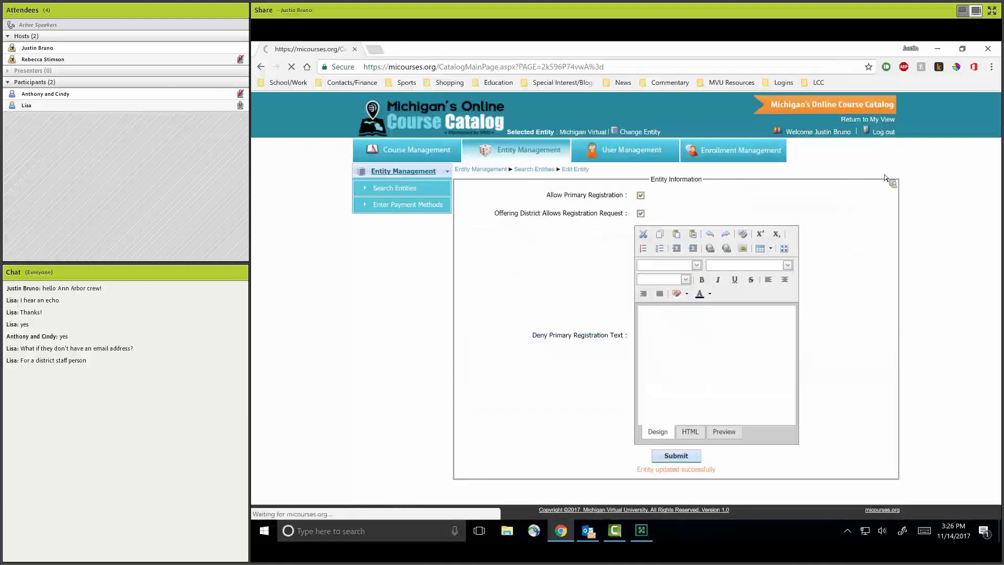
{"action": "left_click", "coordinate": [884, 131]}
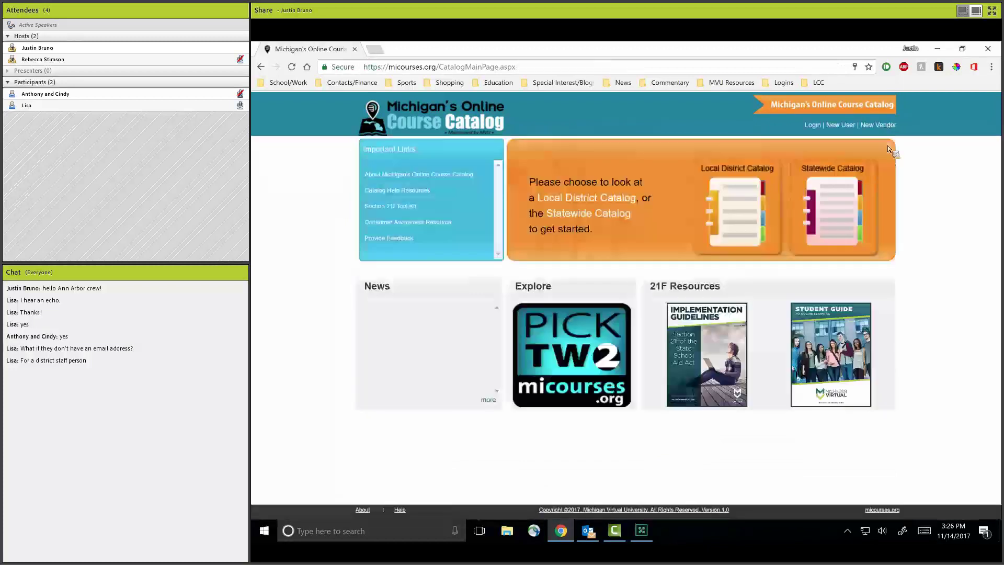
{"action": "left_click", "coordinate": [846, 226]}
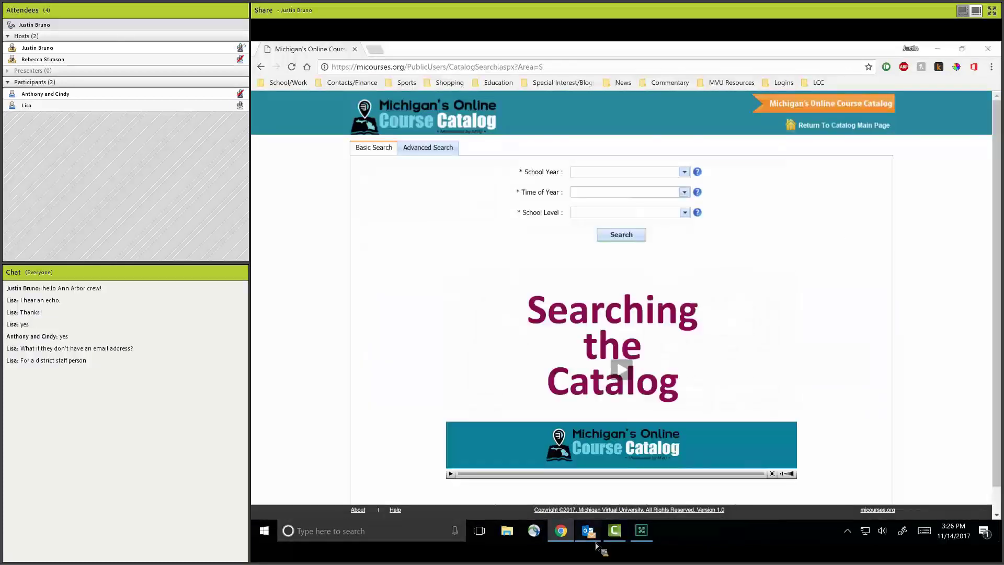
{"action": "left_click", "coordinate": [596, 544]}
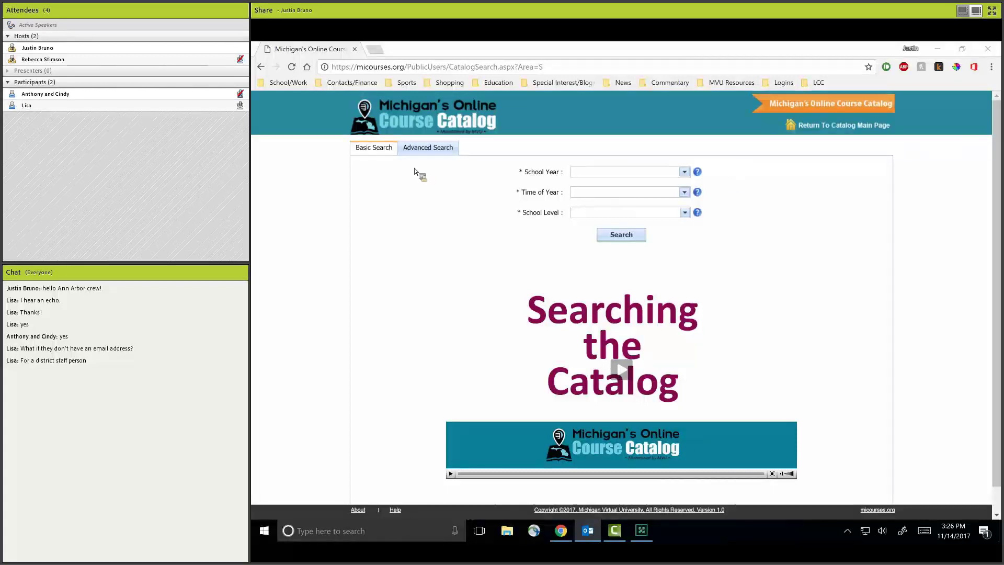
In Advanced Search, set School Year 17-18, Time of Year Fall and Spring, and High School level.
{"action": "left_click", "coordinate": [429, 147]}
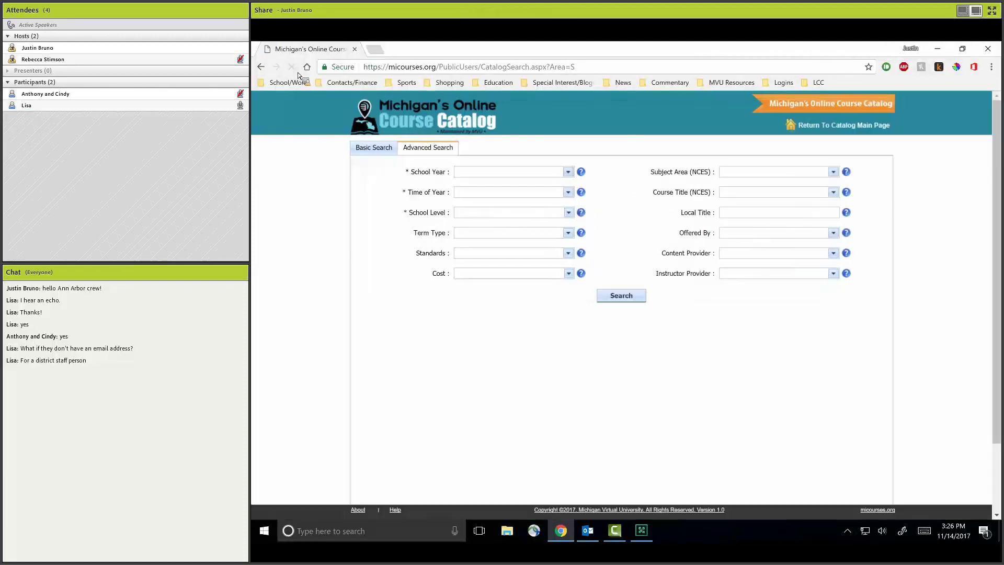
{"action": "left_click", "coordinate": [568, 173]}
{"action": "left_click", "coordinate": [546, 194]}
{"action": "left_click", "coordinate": [545, 214]}
{"action": "left_click", "coordinate": [568, 192]}
{"action": "left_click", "coordinate": [510, 216]}
{"action": "left_click", "coordinate": [510, 232]}
{"action": "left_click", "coordinate": [626, 219]}
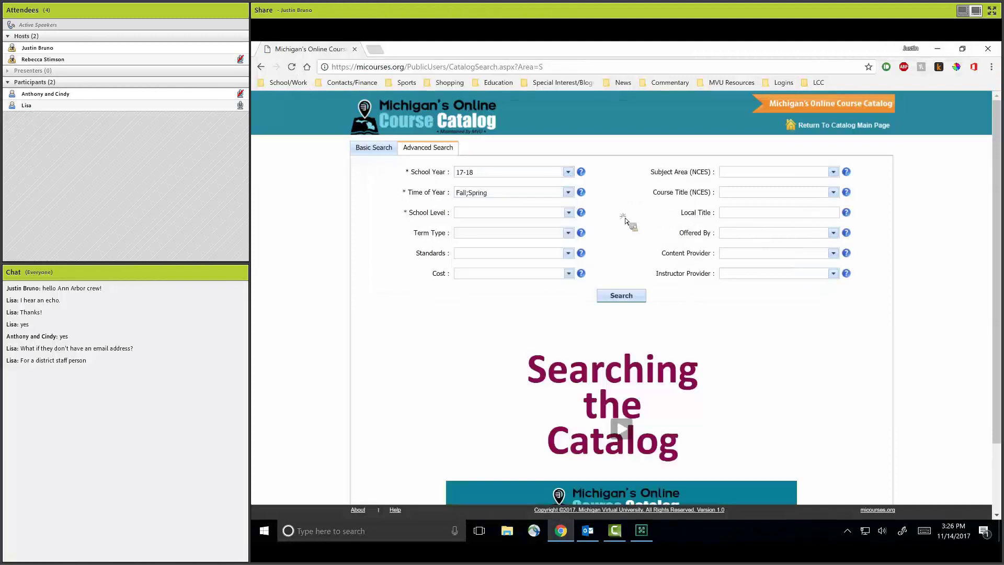
{"action": "left_click", "coordinate": [568, 213]}
{"action": "left_click", "coordinate": [492, 234]}
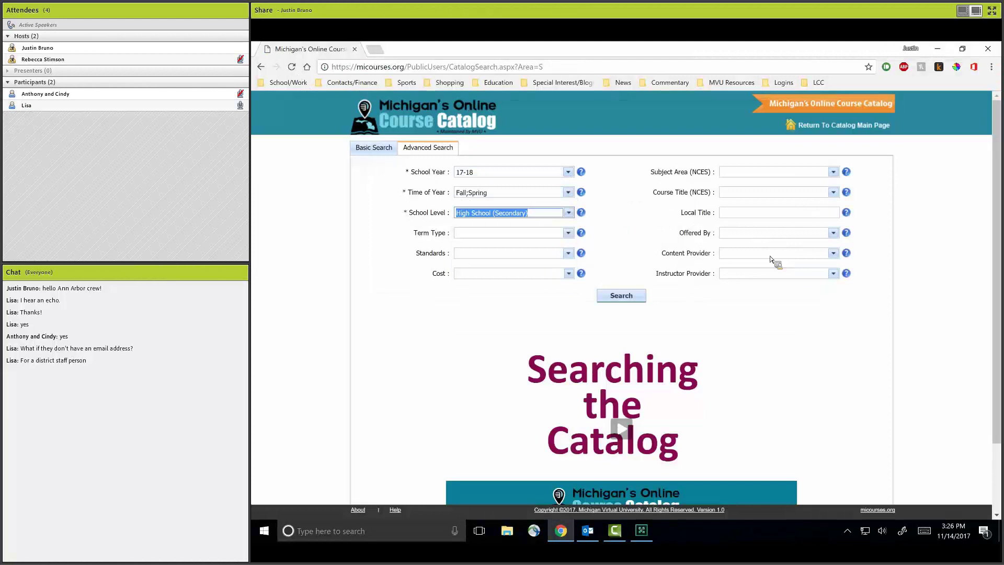
Filter by offering provider Michigan Virtual, search, and expand English Language and Literature > British Literature.
{"action": "left_click", "coordinate": [834, 232]}
{"action": "left_click", "coordinate": [835, 407]}
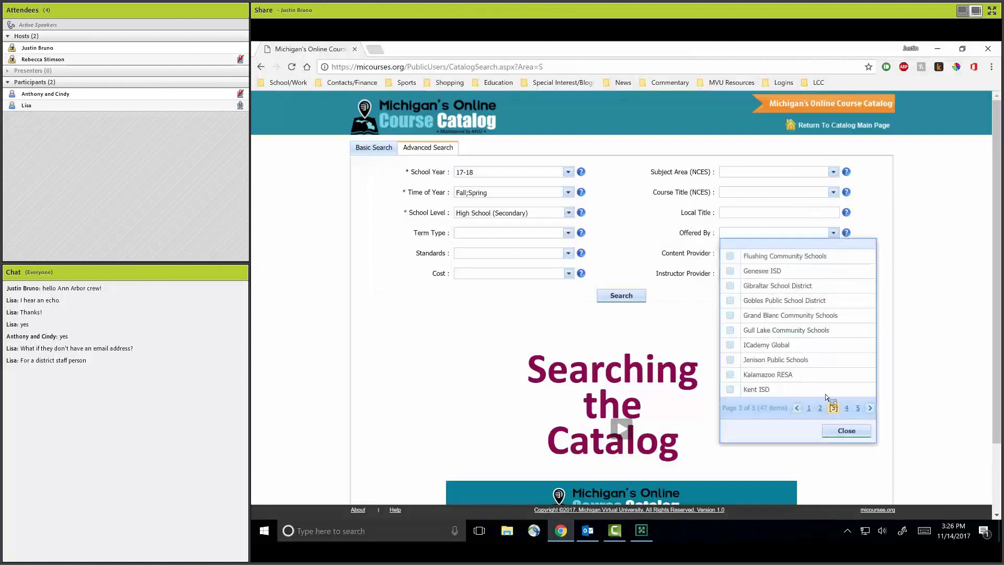
{"action": "left_click", "coordinate": [846, 408]}
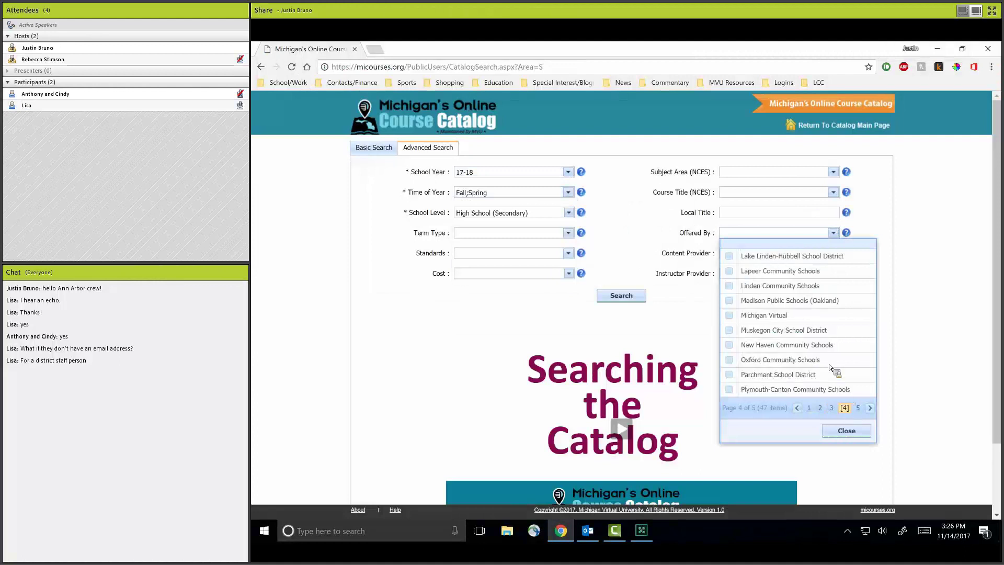
{"action": "left_click", "coordinate": [780, 315]}
{"action": "left_click", "coordinate": [615, 296]}
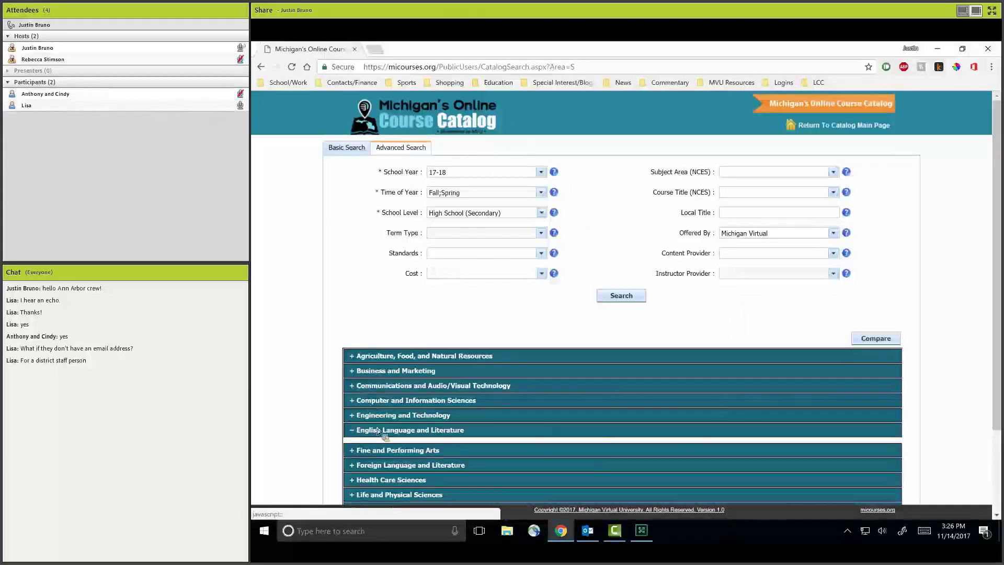
{"action": "left_click", "coordinate": [377, 430]}
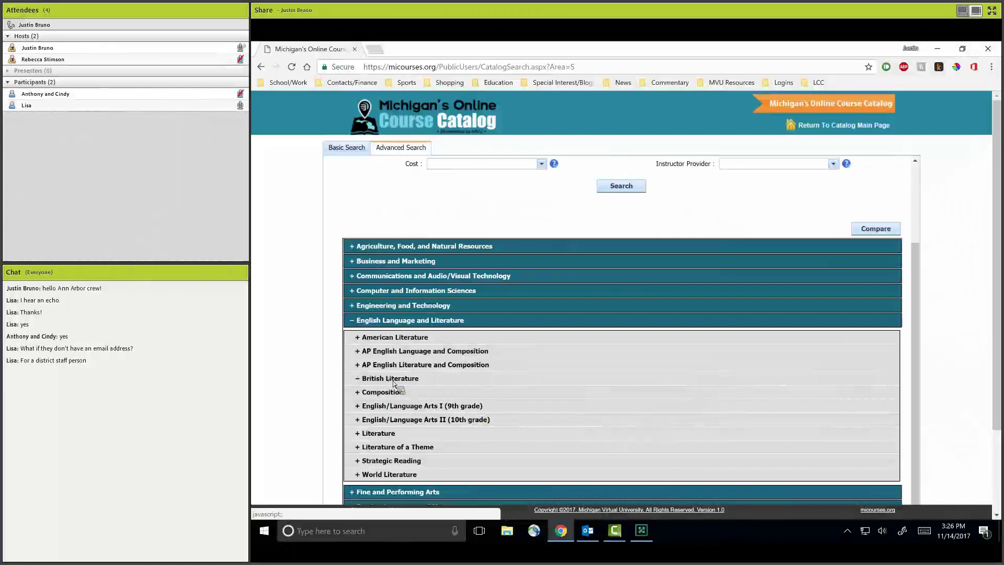
{"action": "left_click", "coordinate": [401, 382]}
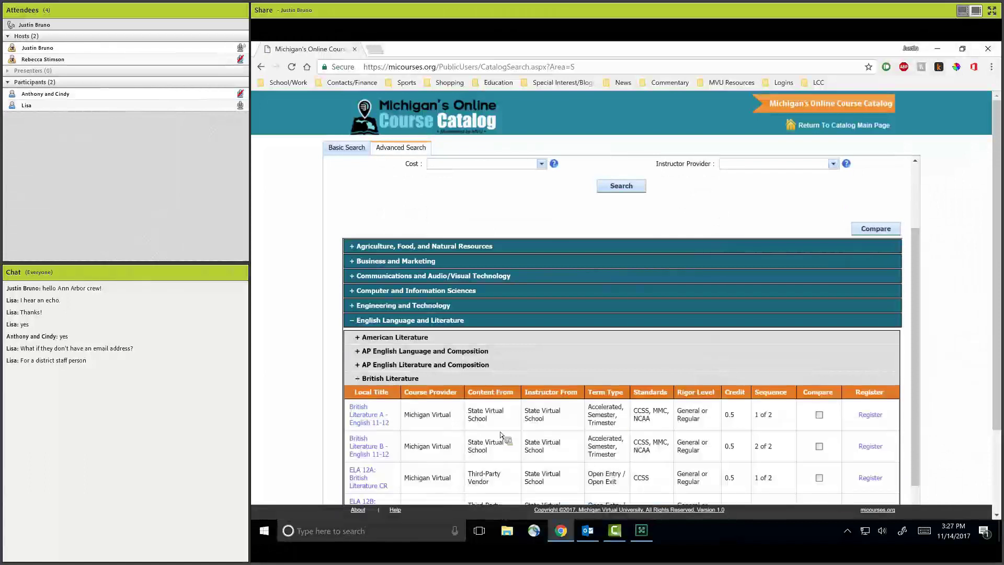
Start a British Literature A registration request and auto-fill it from a pasted previous registration ID.
{"action": "left_click", "coordinate": [869, 414]}
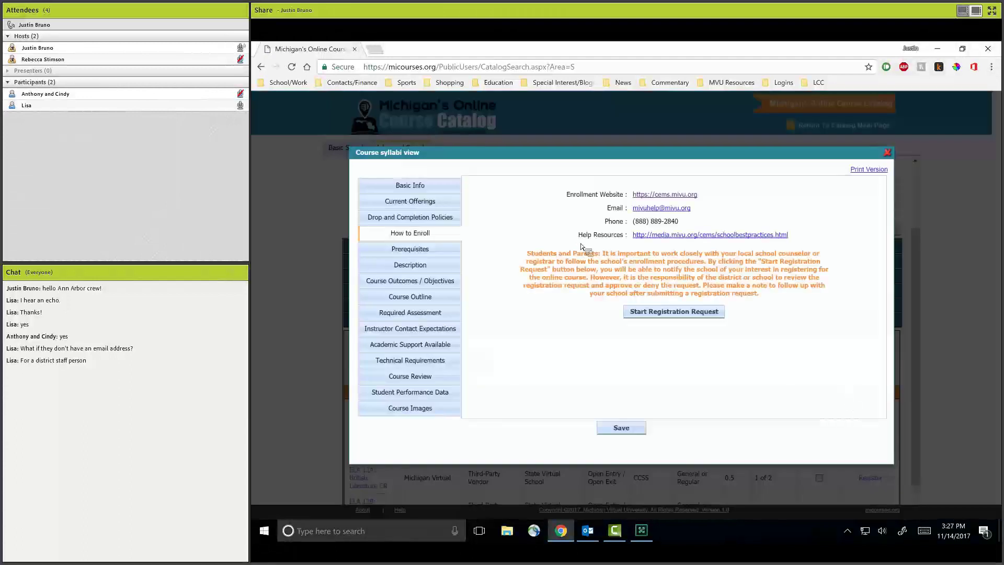
{"action": "left_click", "coordinate": [672, 313]}
{"action": "left_click", "coordinate": [601, 250]}
{"action": "left_click", "coordinate": [717, 249]}
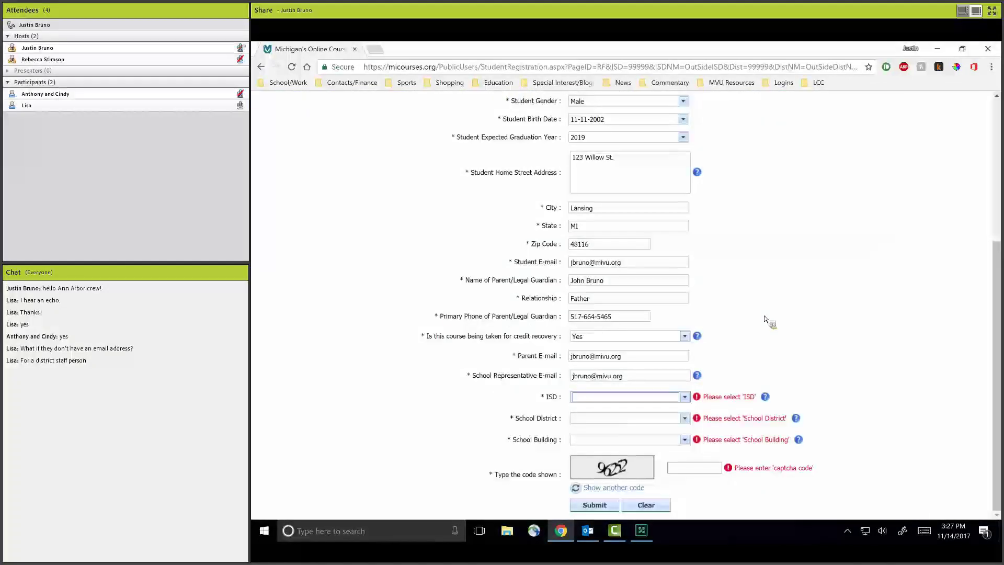
{"action": "scroll", "coordinate": [763, 320], "scroll_direction": "up", "scroll_amount": 2}
{"action": "scroll", "coordinate": [707, 371], "scroll_direction": "down", "scroll_amount": 2}
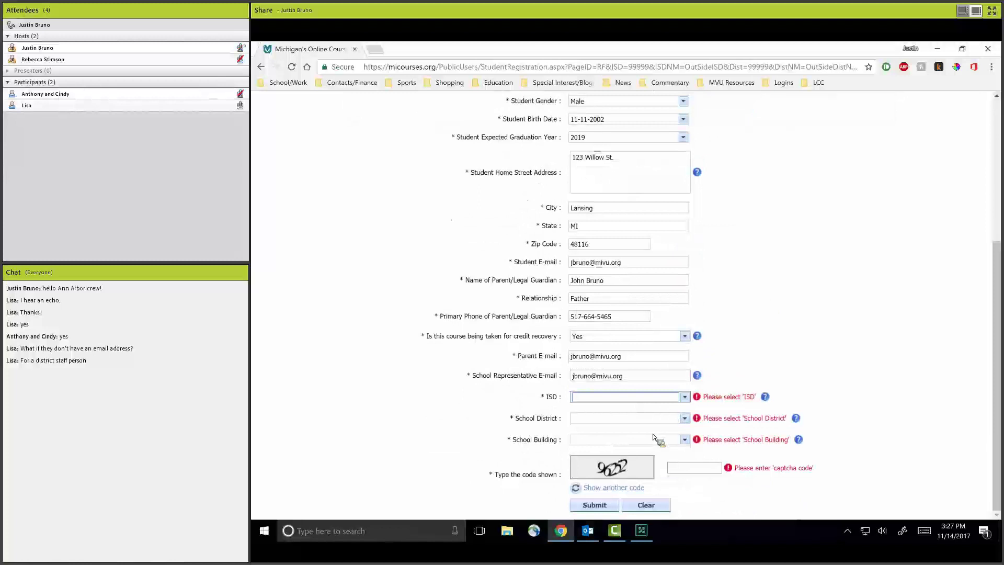
Choose Washtenaw ISD as the ISD.
{"action": "left_click", "coordinate": [685, 397]}
{"action": "scroll", "coordinate": [680, 355], "scroll_direction": "down", "scroll_amount": 2}
{"action": "scroll", "coordinate": [680, 357], "scroll_direction": "down", "scroll_amount": 5}
{"action": "key", "text": "Up"}
{"action": "key", "text": "Up"}
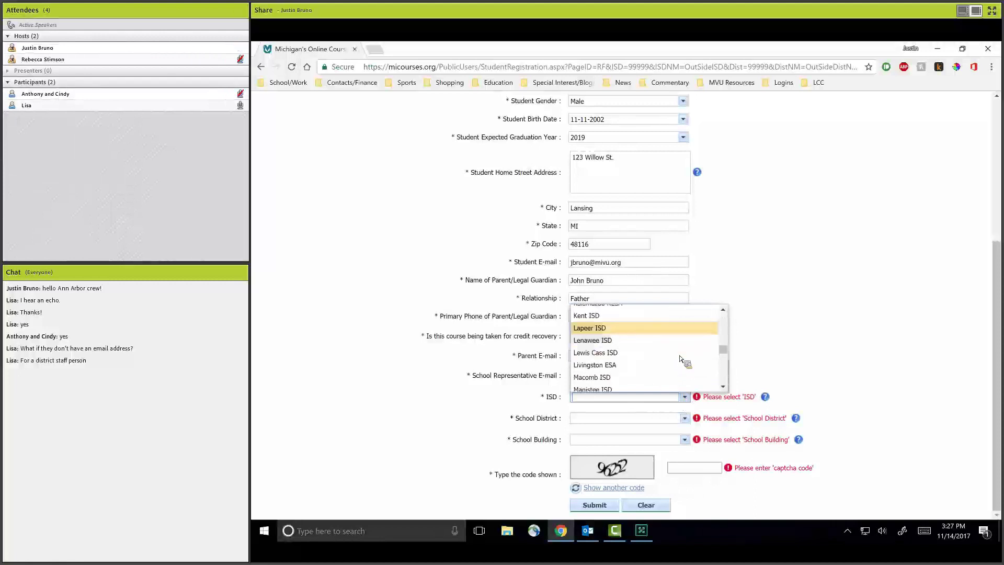
{"action": "scroll", "coordinate": [680, 359], "scroll_direction": "down", "scroll_amount": 2}
{"action": "type", "text": "w ISD"}
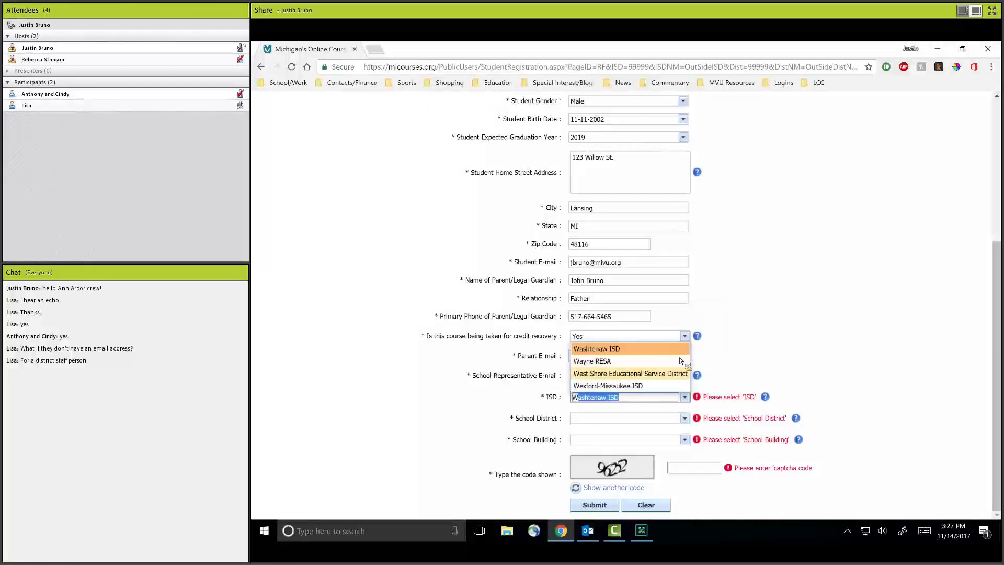
{"action": "key", "text": "Return"}
Choose Ann Arbor Public Schools as the district and Community High School as the building.
{"action": "left_click", "coordinate": [685, 419]}
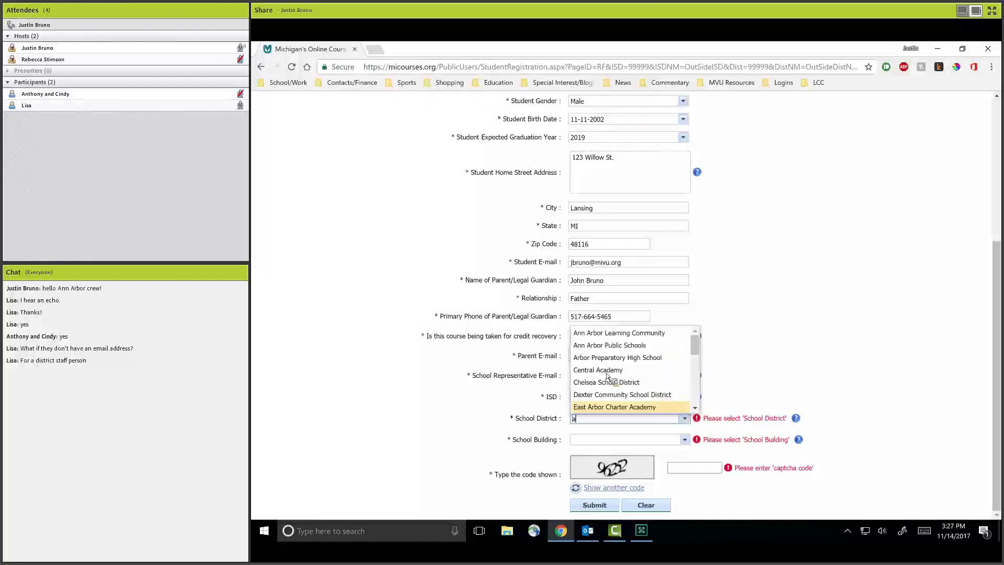
{"action": "type", "text": "arning Community"}
{"action": "left_click", "coordinate": [643, 400]}
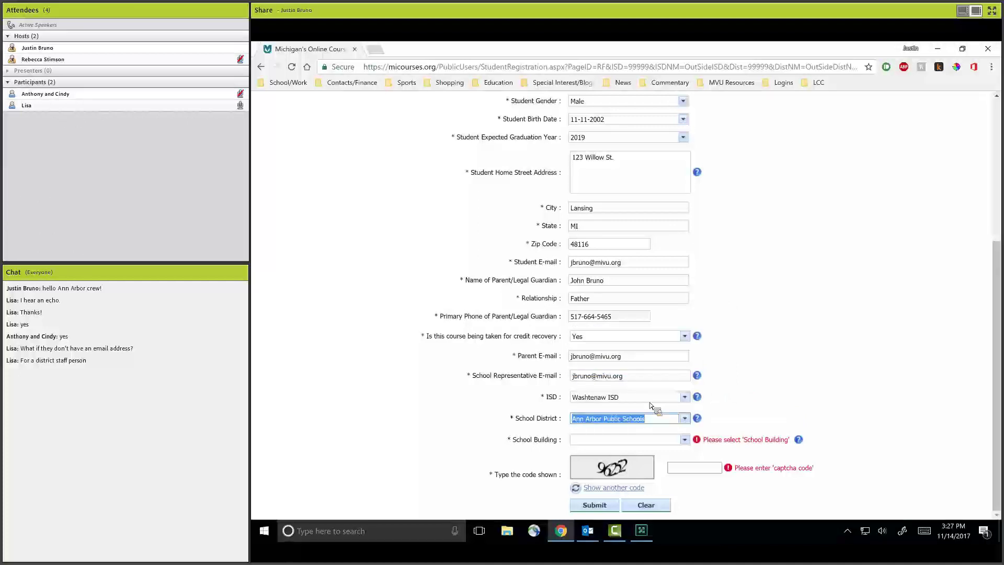
{"action": "left_click", "coordinate": [685, 439]}
{"action": "scroll", "coordinate": [621, 406], "scroll_direction": "down", "scroll_amount": 2}
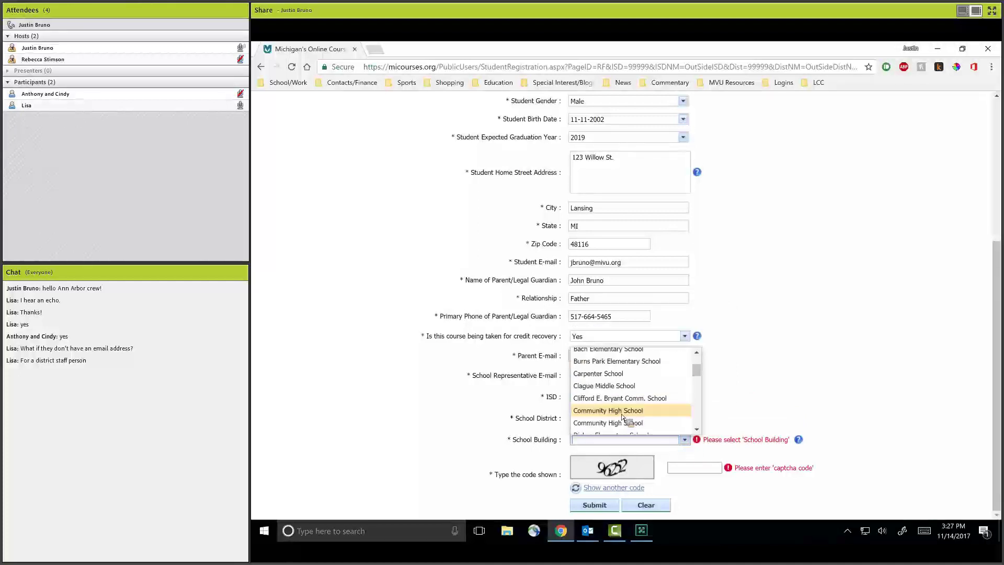
{"action": "left_click", "coordinate": [638, 411]}
Enter verification code 48596 and submit the registration request.
{"action": "left_click", "coordinate": [717, 471]}
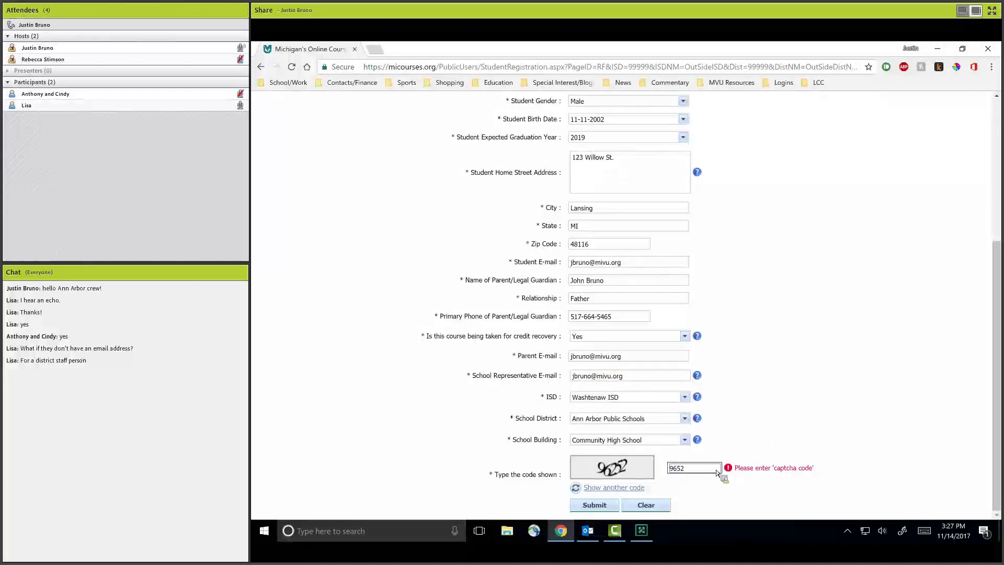
{"action": "left_click", "coordinate": [596, 505]}
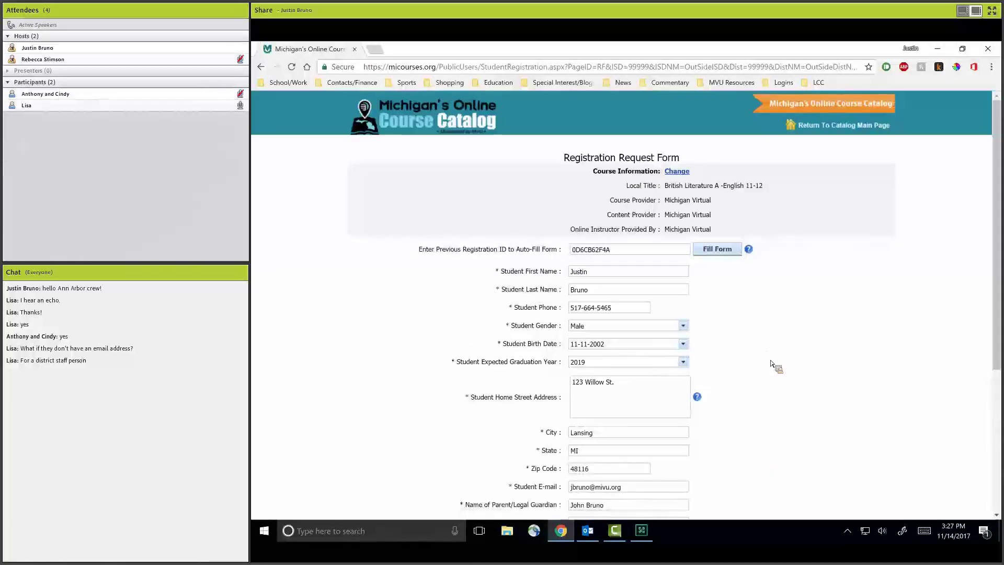
{"action": "scroll", "coordinate": [764, 355], "scroll_direction": "down", "scroll_amount": 4}
{"action": "double_click", "coordinate": [701, 467]}
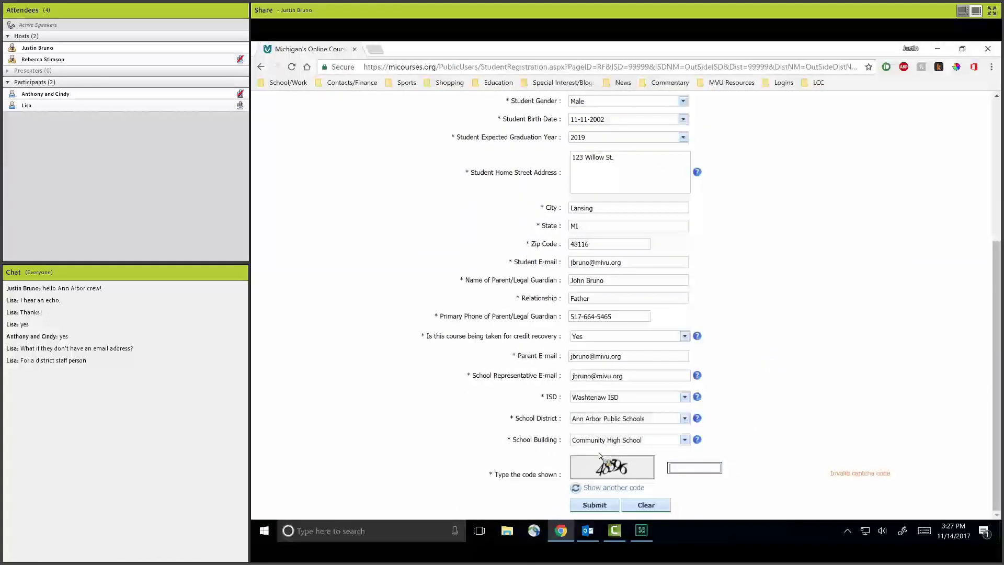
{"action": "type", "text": "48596"}
{"action": "left_click", "coordinate": [609, 506]}
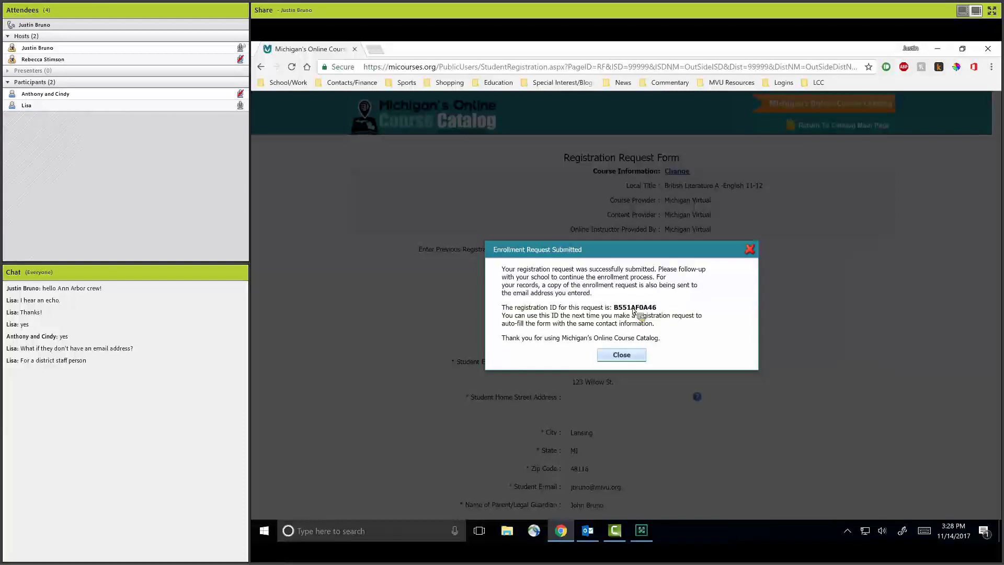
Dismiss the submission confirmation and return to the catalog main page.
{"action": "left_click", "coordinate": [622, 355]}
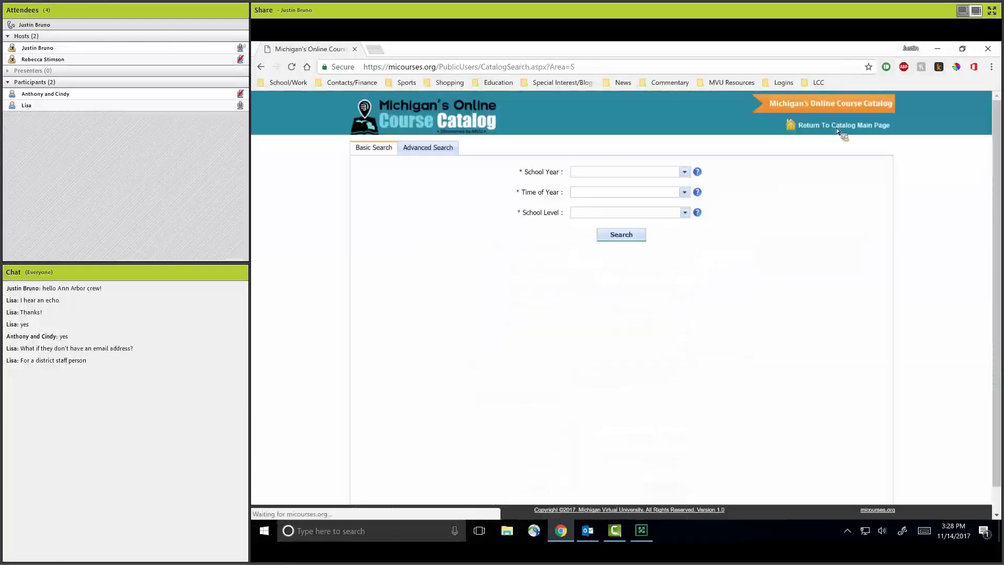
{"action": "left_click", "coordinate": [829, 135]}
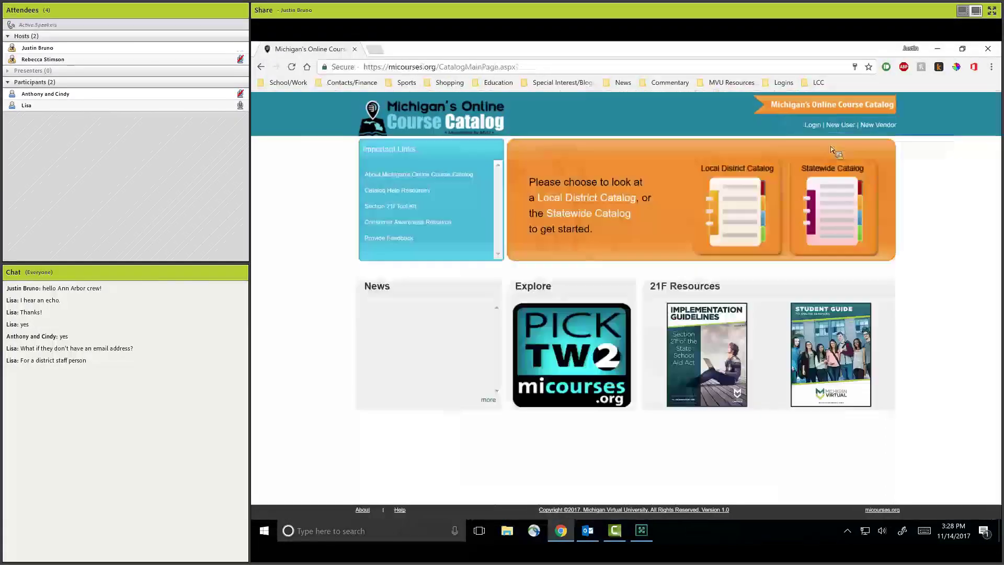
{"action": "left_click", "coordinate": [830, 172]}
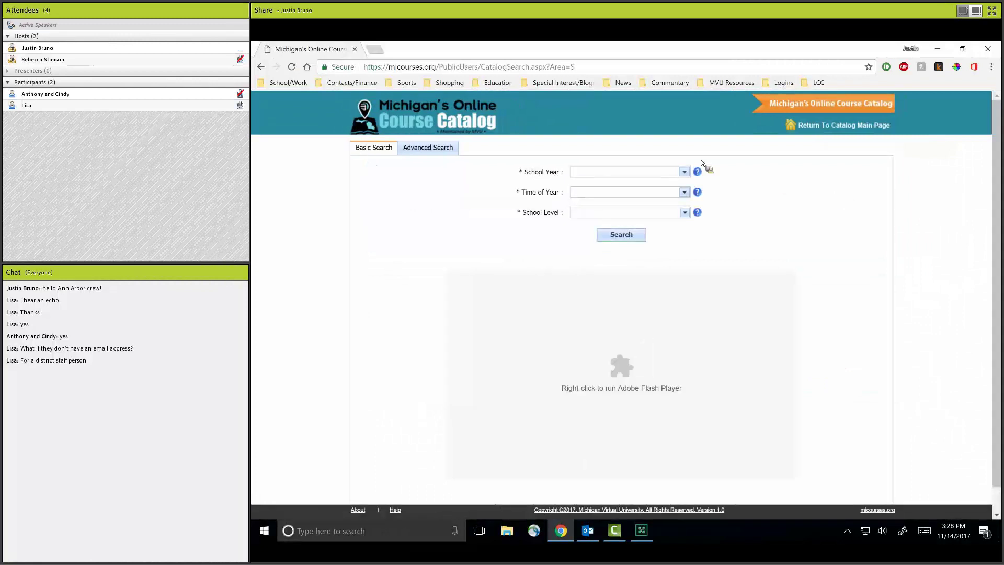
{"action": "left_click", "coordinate": [817, 125]}
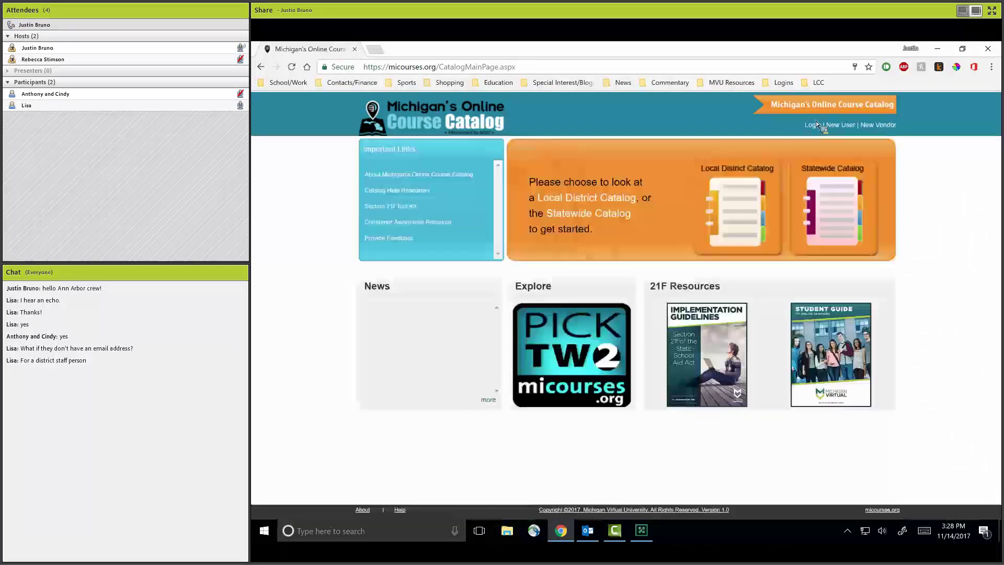
Log in with the administrator username and password.
{"action": "left_click", "coordinate": [816, 124]}
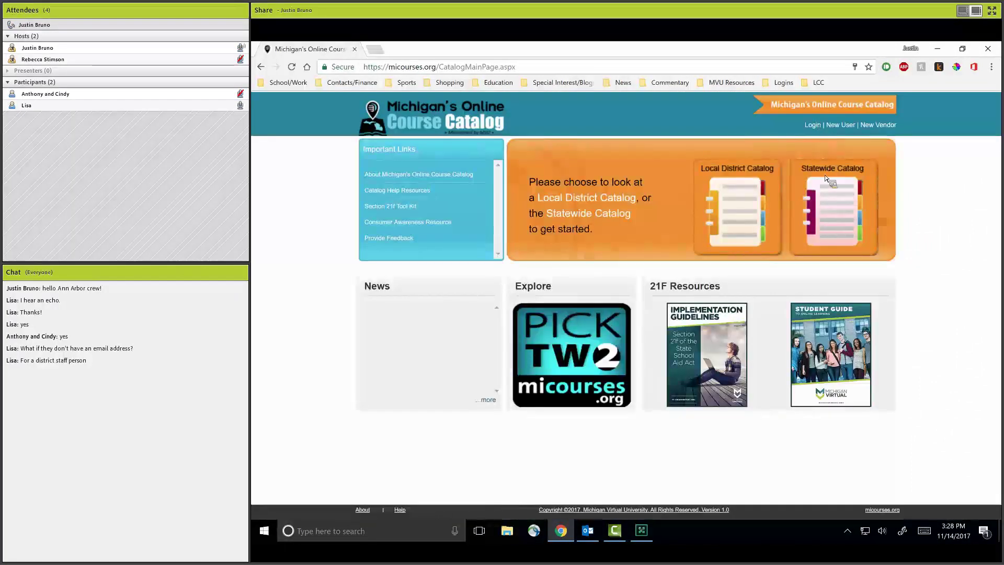
{"action": "type", "text": "MVU"}
{"action": "key", "text": "Tab"}
{"action": "type", "text": "m"}
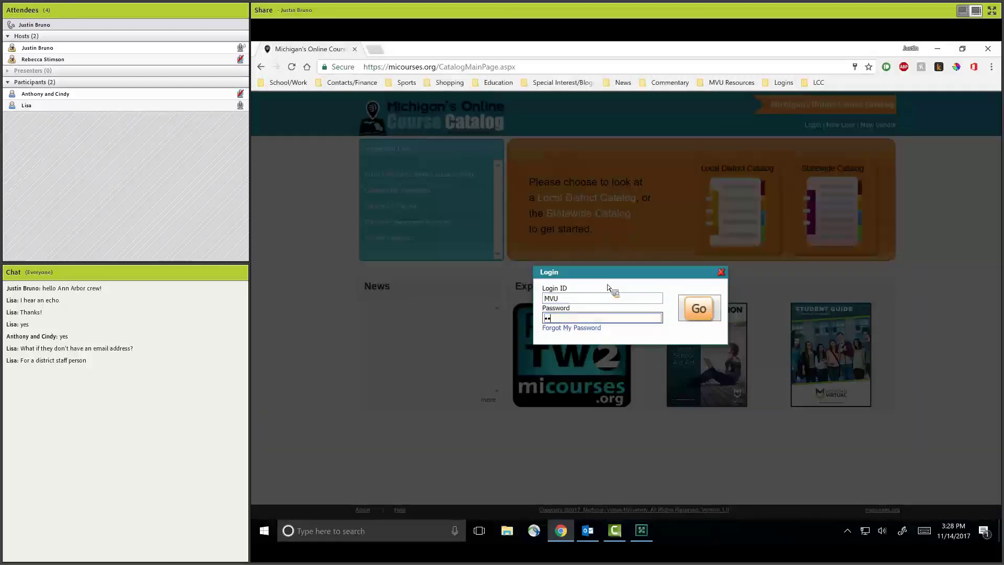
{"action": "type", "text": "•••"}
{"action": "key", "text": "Return"}
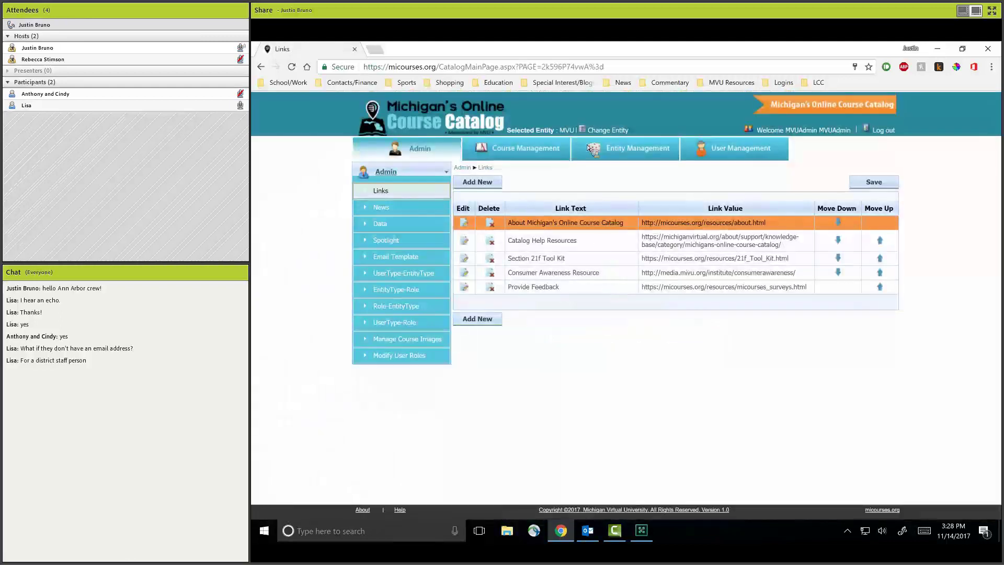
From User Management, log in as the Primary Manager user.
{"action": "left_click", "coordinate": [741, 152]}
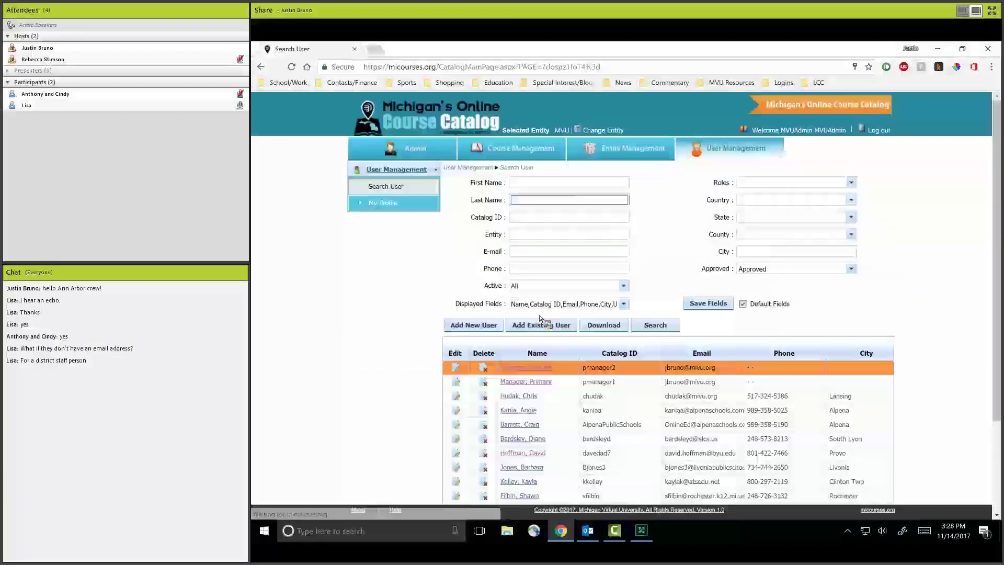
{"action": "left_click", "coordinate": [550, 382]}
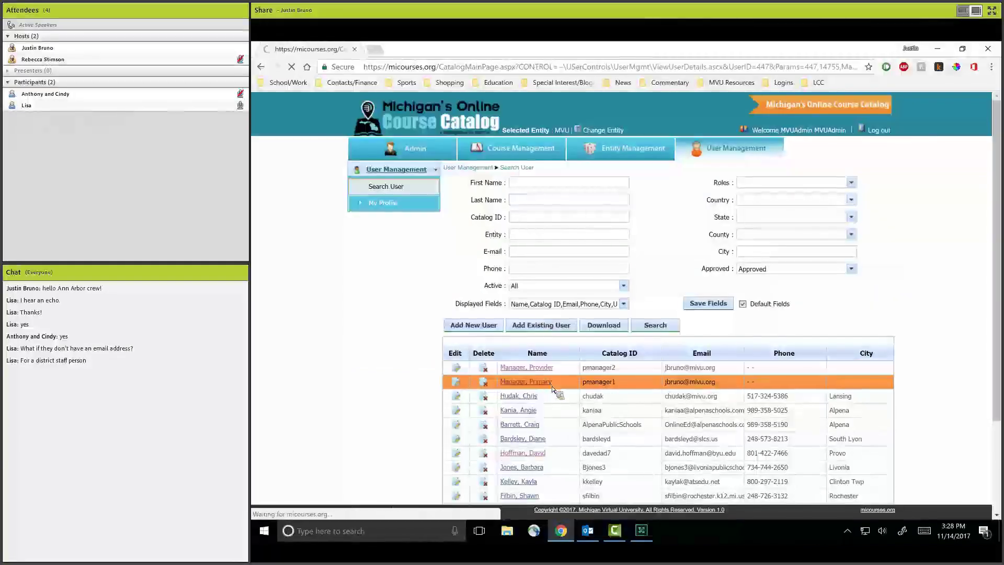
{"action": "left_click", "coordinate": [551, 192]}
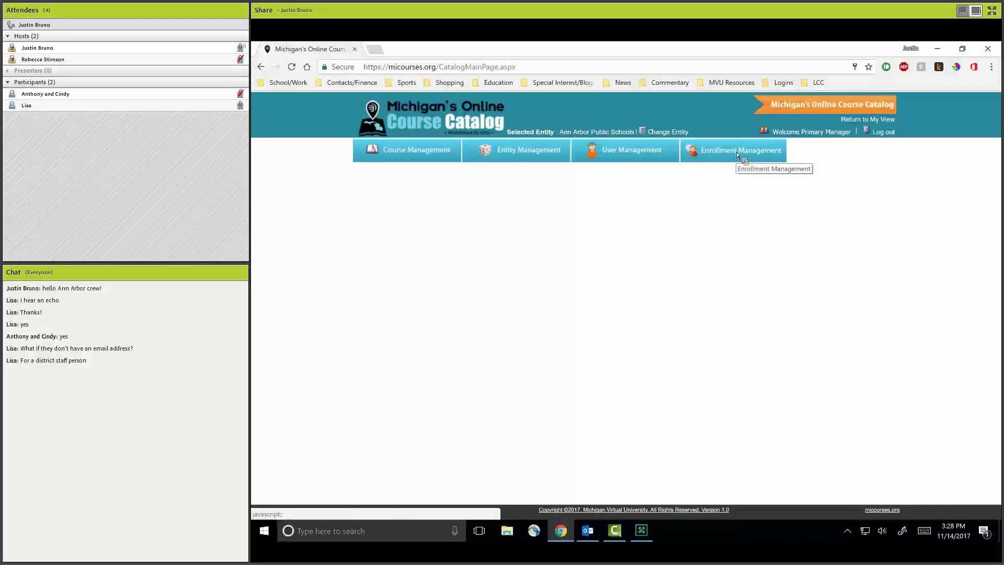
In Enrollment Management, limit the Year filter to 17-18 and search.
{"action": "left_click", "coordinate": [739, 157]}
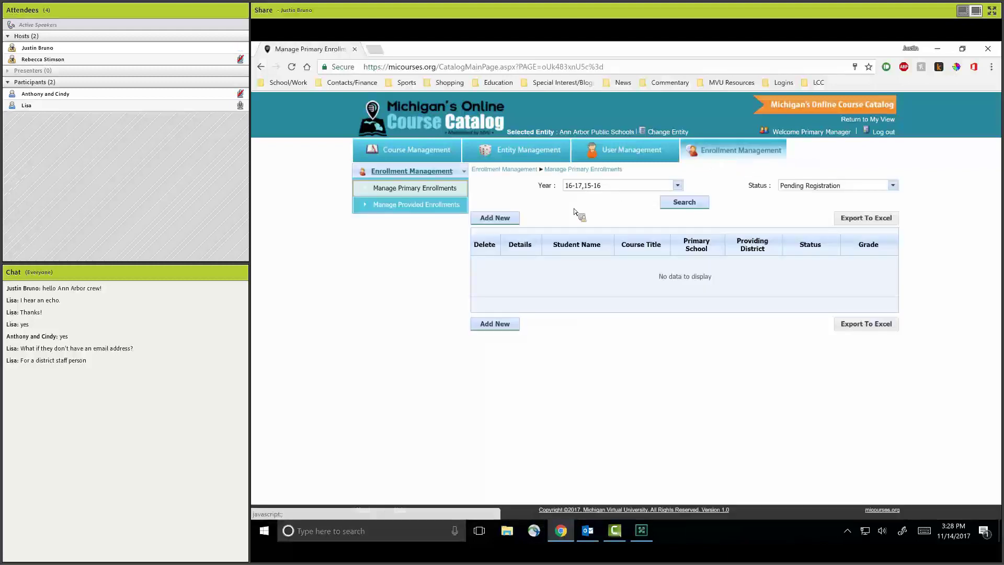
{"action": "left_click", "coordinate": [678, 187]}
{"action": "left_click", "coordinate": [606, 214]}
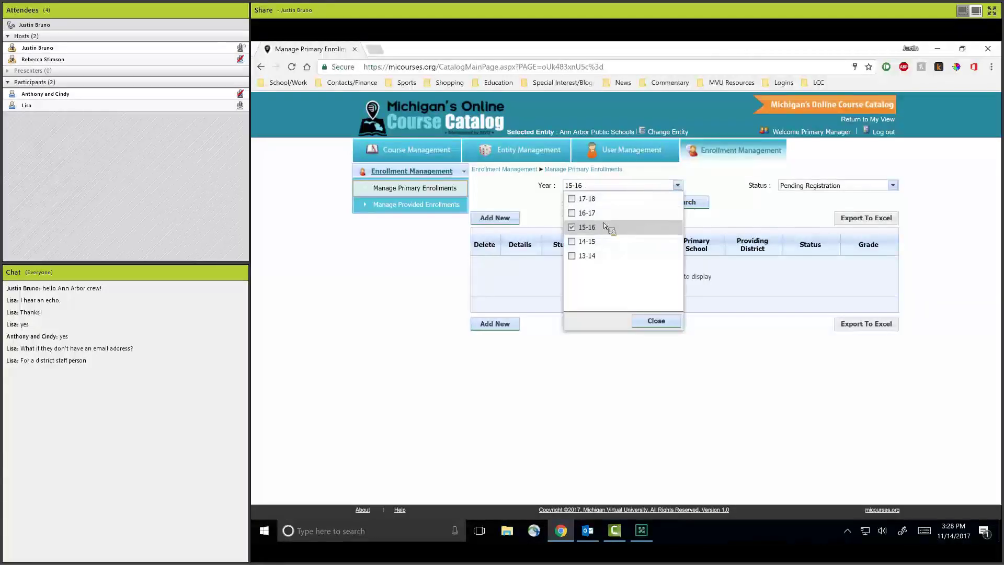
{"action": "left_click", "coordinate": [604, 227]}
{"action": "left_click", "coordinate": [594, 199]}
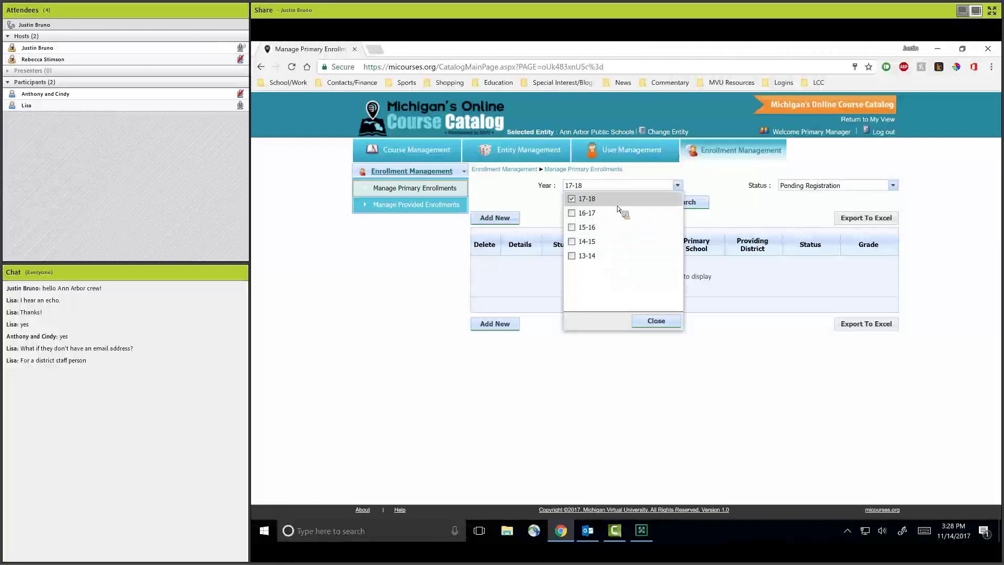
{"action": "left_click", "coordinate": [716, 224]}
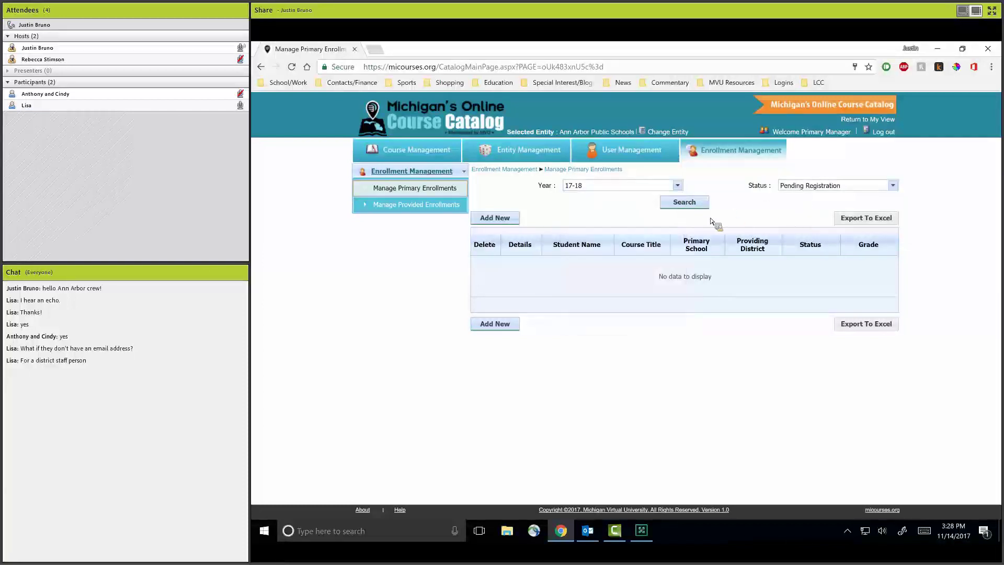
{"action": "left_click", "coordinate": [688, 202]}
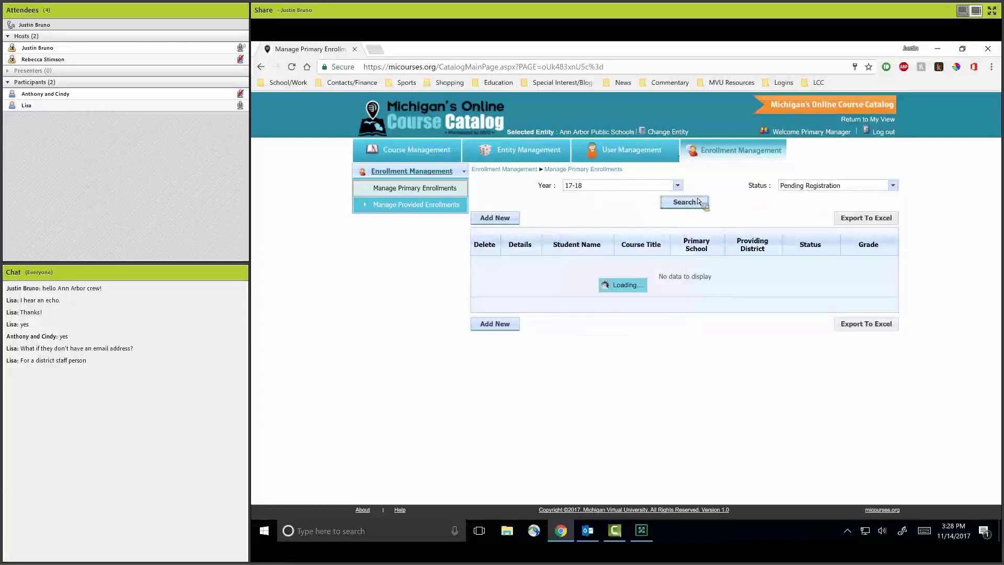
Keep status at Pending Registration and open the Journalism (Advanced) request's details.
{"action": "left_click", "coordinate": [893, 186]}
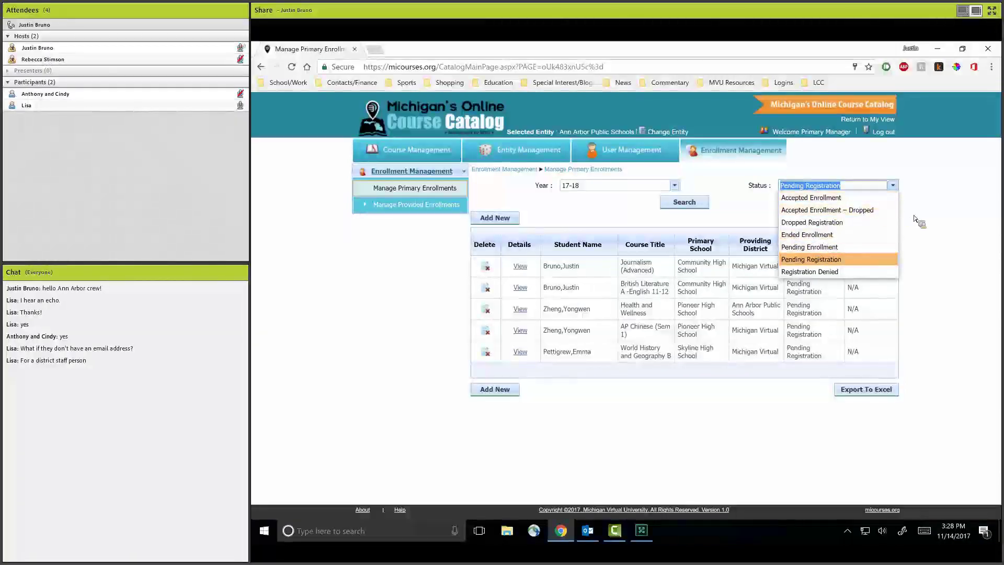
{"action": "left_click", "coordinate": [947, 210]}
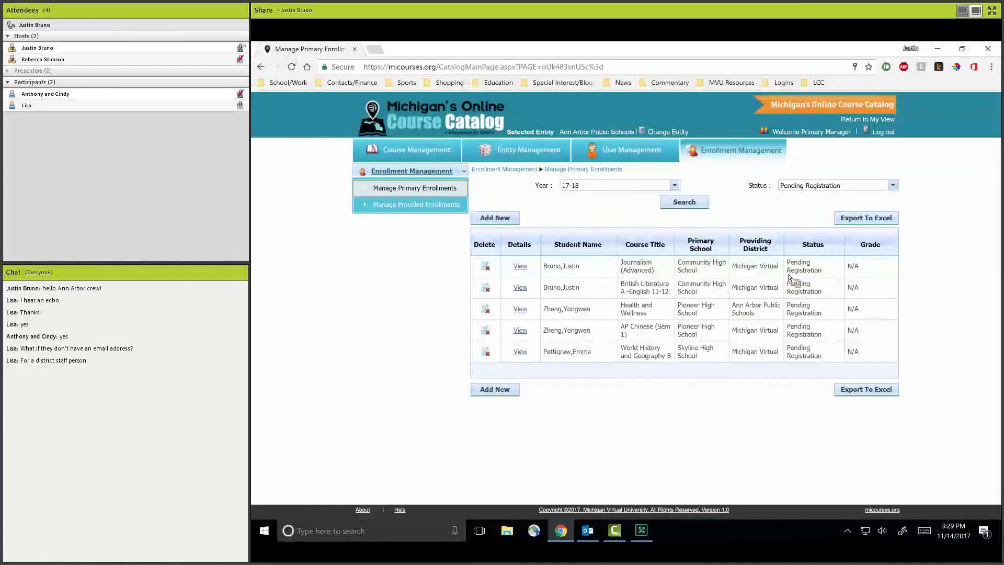
{"action": "left_click", "coordinate": [816, 268]}
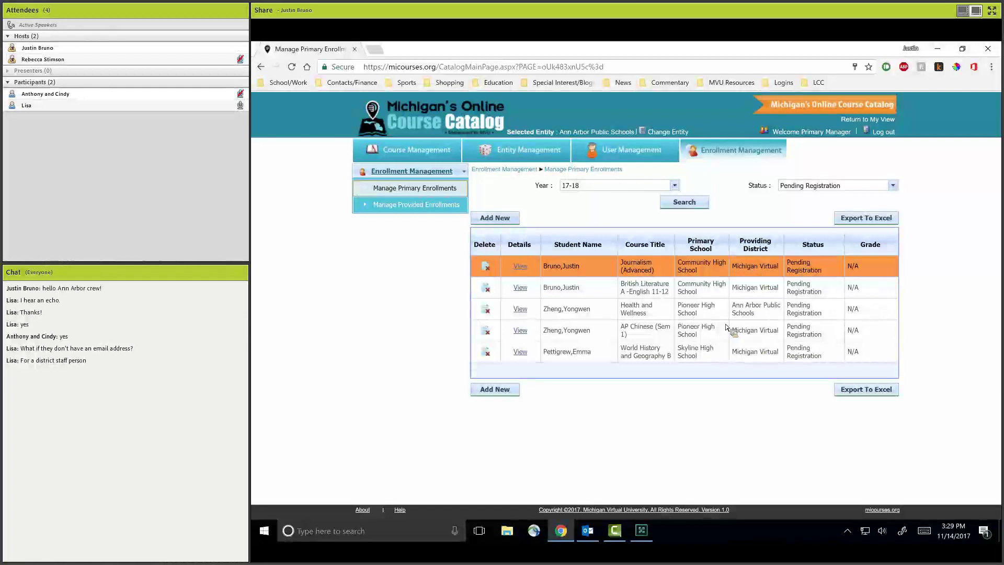
{"action": "left_click", "coordinate": [525, 267]}
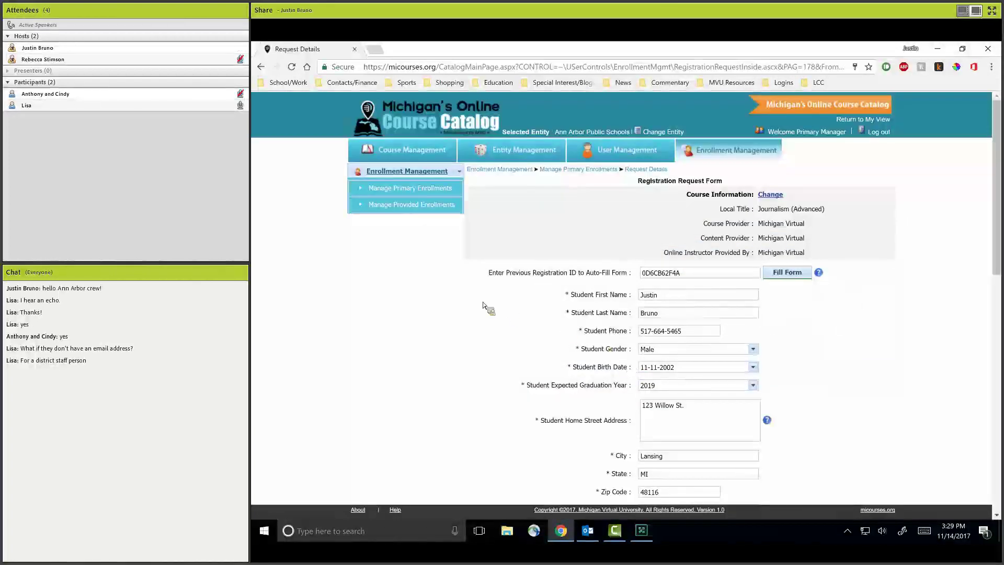
Scroll to the Select Term table and pick the last Trimester term, starting 02/26/2018.
{"action": "scroll", "coordinate": [483, 306], "scroll_direction": "down", "scroll_amount": 2}
{"action": "scroll", "coordinate": [483, 306], "scroll_direction": "down", "scroll_amount": 1}
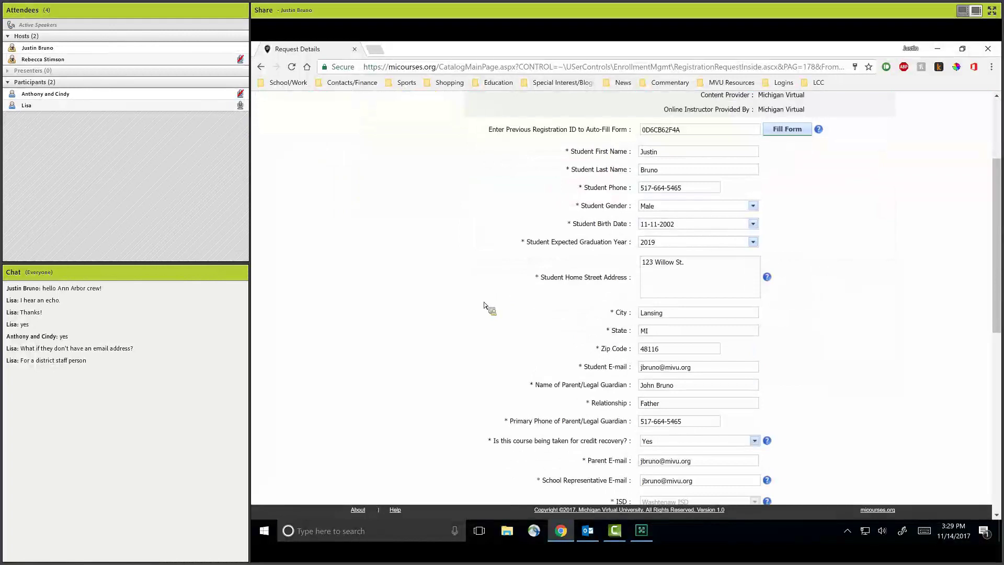
{"action": "scroll", "coordinate": [484, 306], "scroll_direction": "down", "scroll_amount": 3}
{"action": "scroll", "coordinate": [486, 301], "scroll_direction": "down", "scroll_amount": 1}
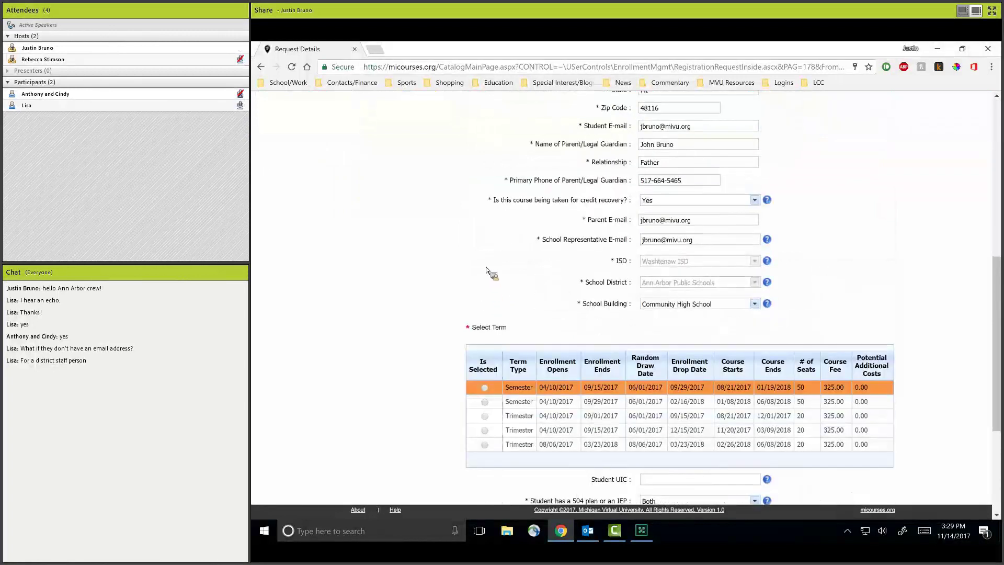
{"action": "scroll", "coordinate": [490, 261], "scroll_direction": "down", "scroll_amount": 2}
{"action": "scroll", "coordinate": [484, 203], "scroll_direction": "down", "scroll_amount": 2}
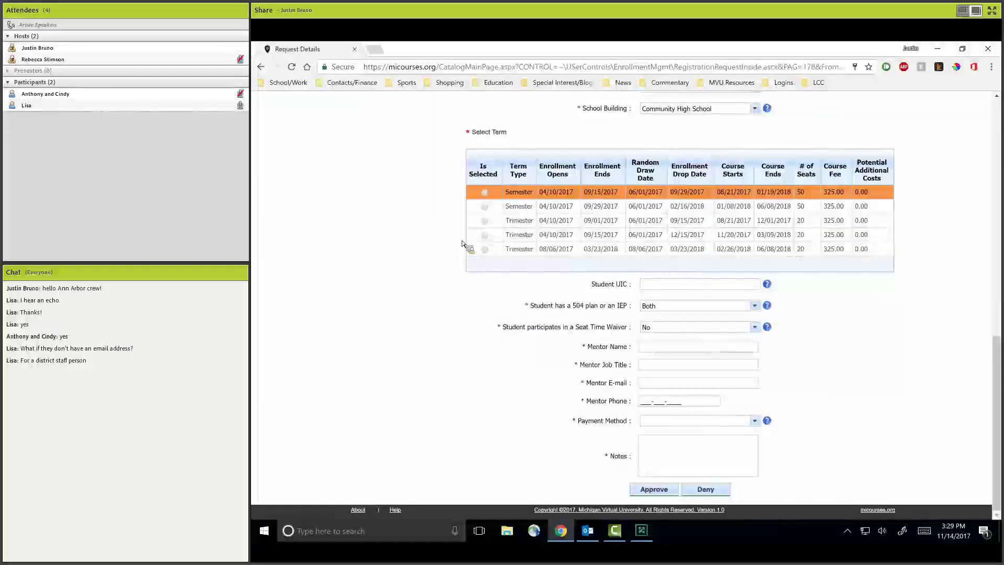
{"action": "left_click", "coordinate": [485, 249]}
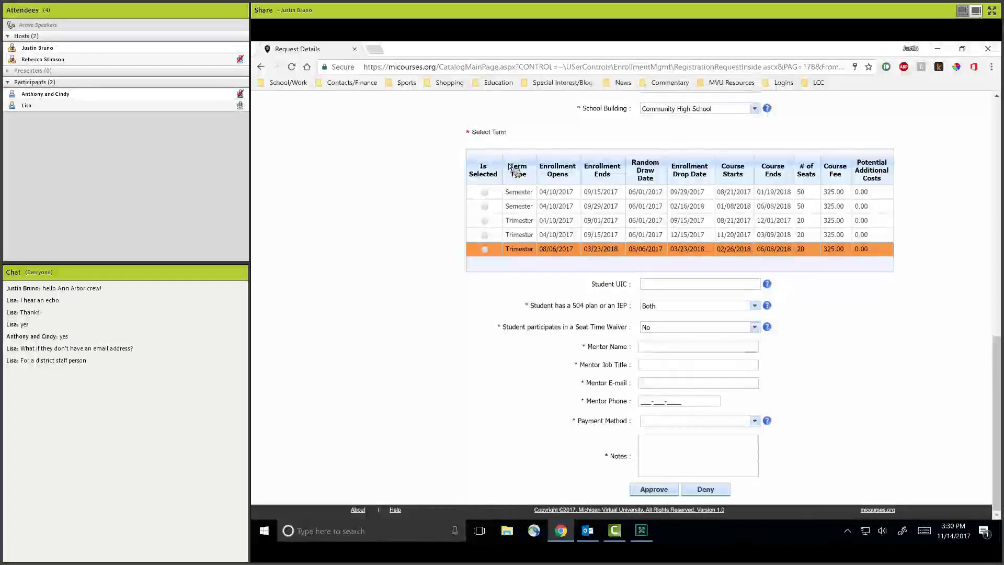
Select the Semester term starting 01/08/2018, keeping the seat time waiver at No.
{"action": "left_click", "coordinate": [485, 206]}
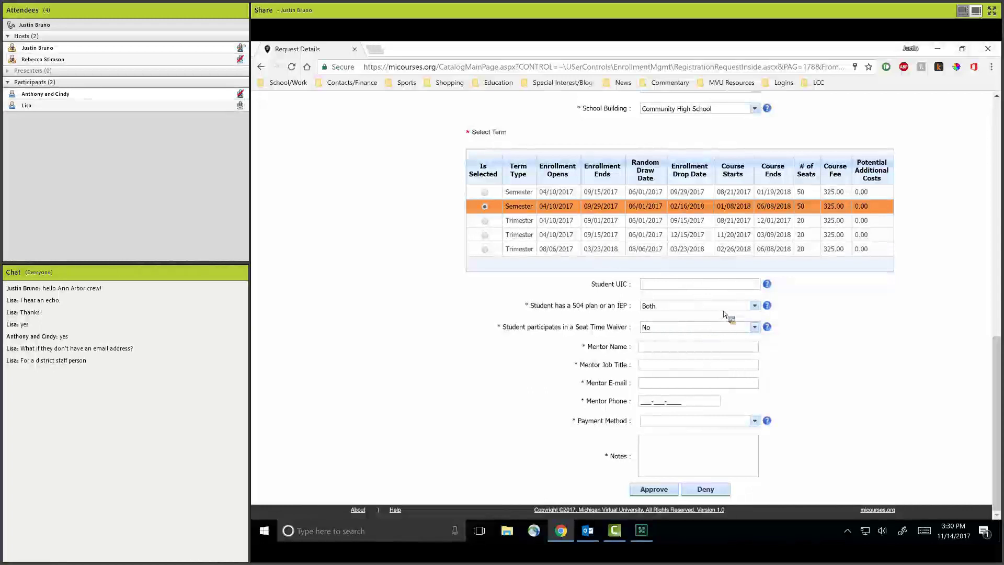
{"action": "left_click", "coordinate": [743, 289]}
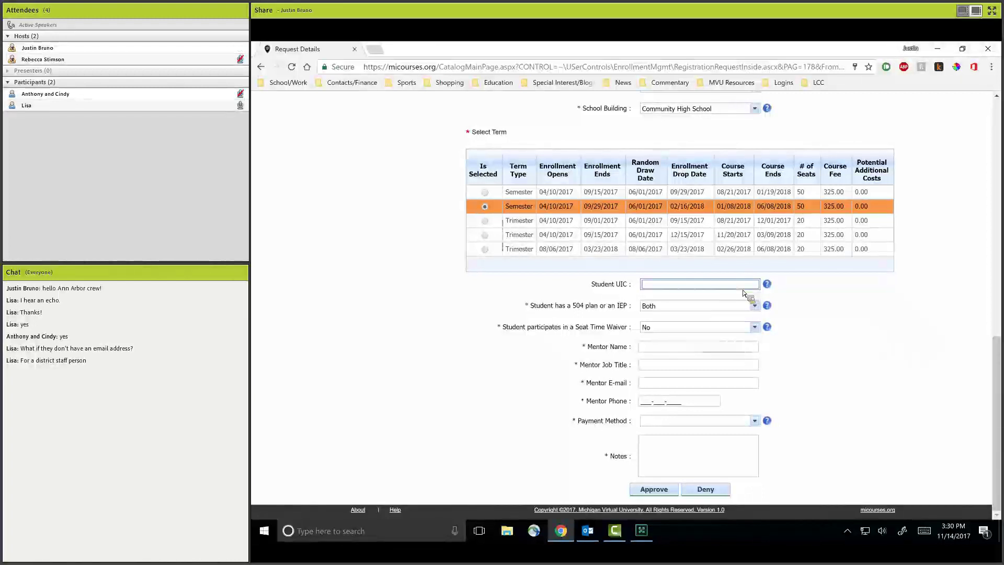
{"action": "left_click", "coordinate": [755, 327]}
{"action": "left_click", "coordinate": [858, 329]}
{"action": "left_click", "coordinate": [734, 347]}
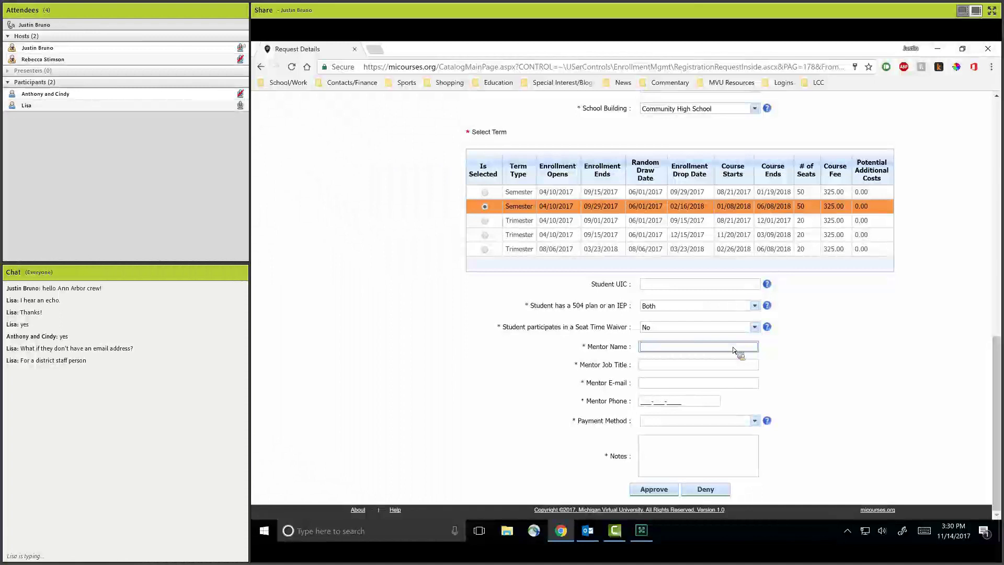
Enter the mentor's name, job title Mentor, the mentor's e-mail and phone number.
{"action": "type", "text": "John Mentor"}
{"action": "key", "text": "Tab"}
{"action": "type", "text": "Mentor"}
{"action": "key", "text": "Tab"}
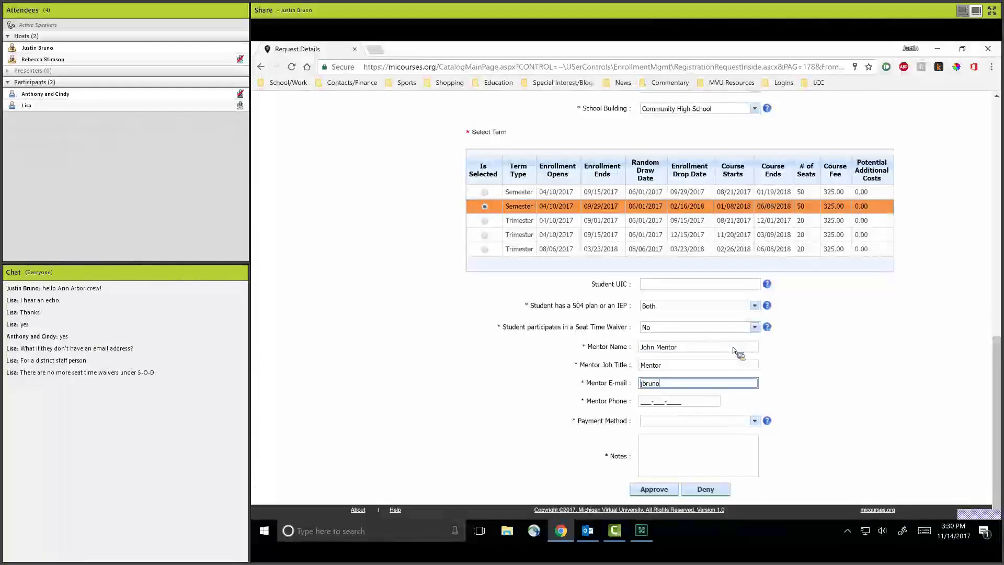
{"action": "key", "text": "Tab"}
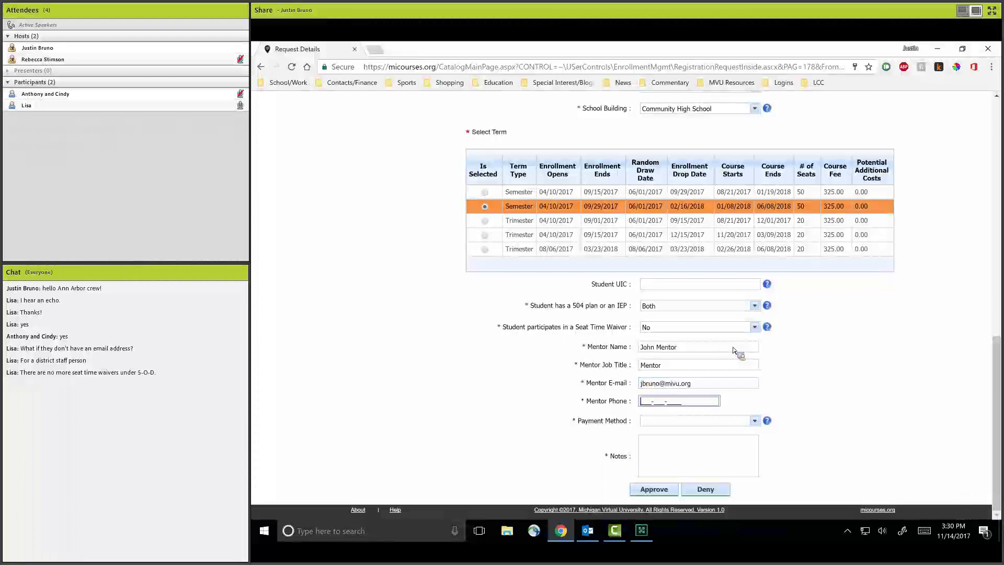
{"action": "key", "text": "Tab"}
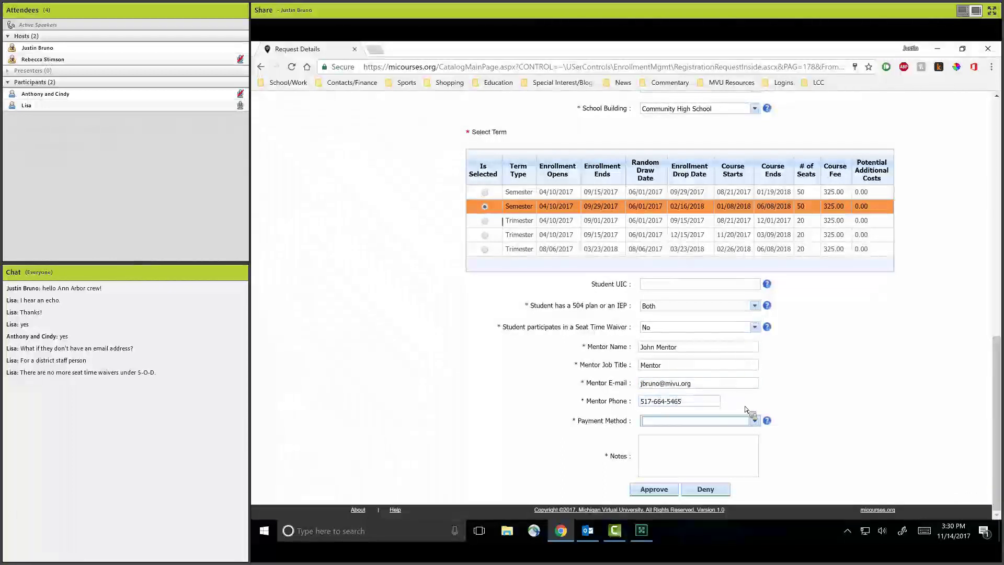
{"action": "left_click", "coordinate": [755, 420]}
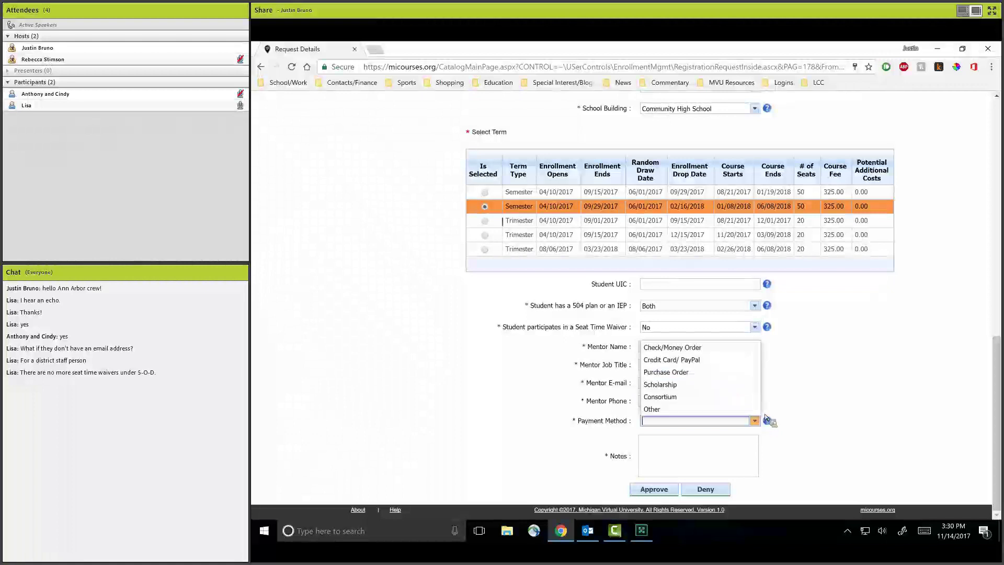
{"action": "left_click", "coordinate": [863, 359]}
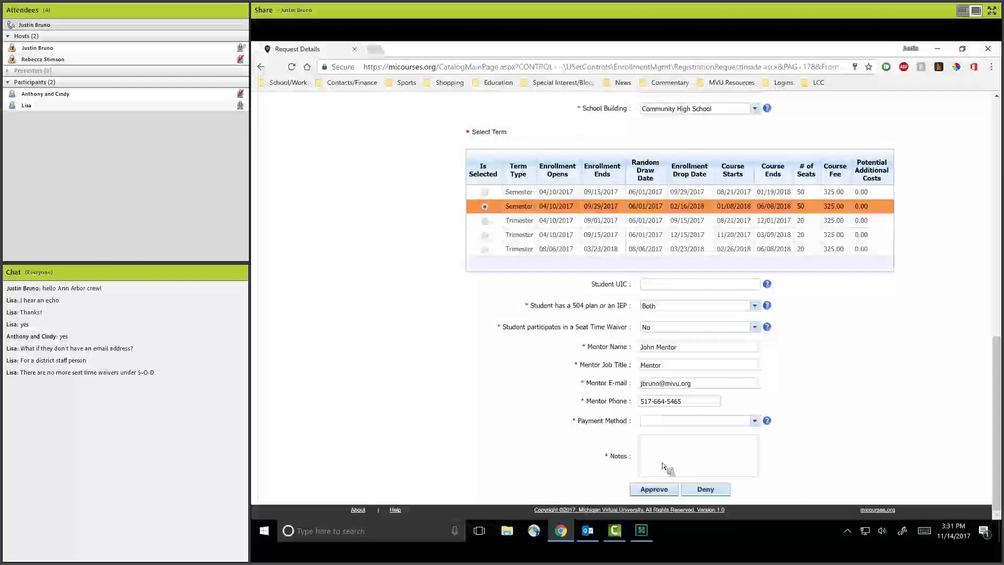
Set payment method to Credit Card/ PayPal and add the note 'Test'.
{"action": "left_click", "coordinate": [759, 425]}
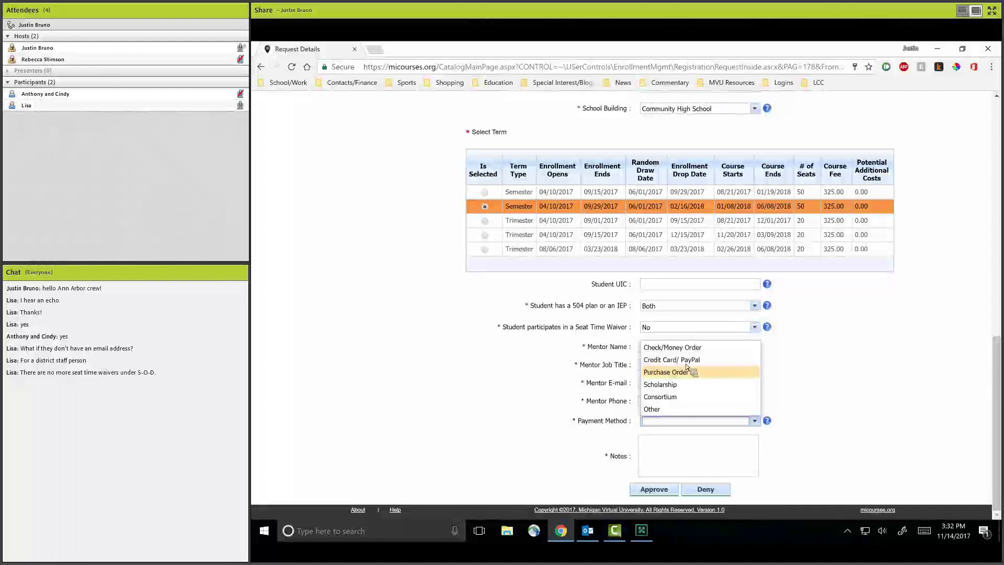
{"action": "left_click", "coordinate": [691, 360]}
{"action": "left_click", "coordinate": [706, 449]}
{"action": "type", "text": "Test"}
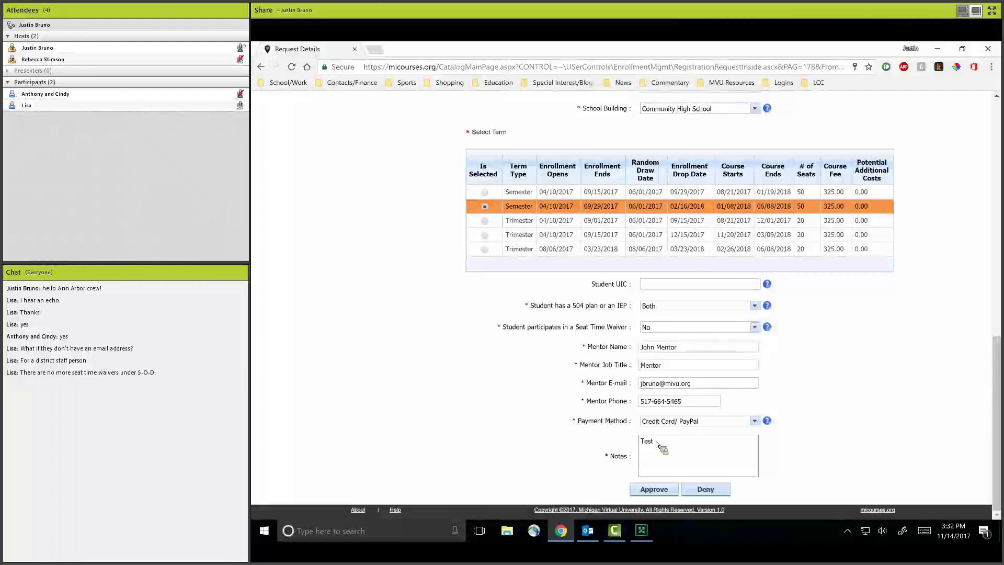
{"action": "triple_click", "coordinate": [614, 457]}
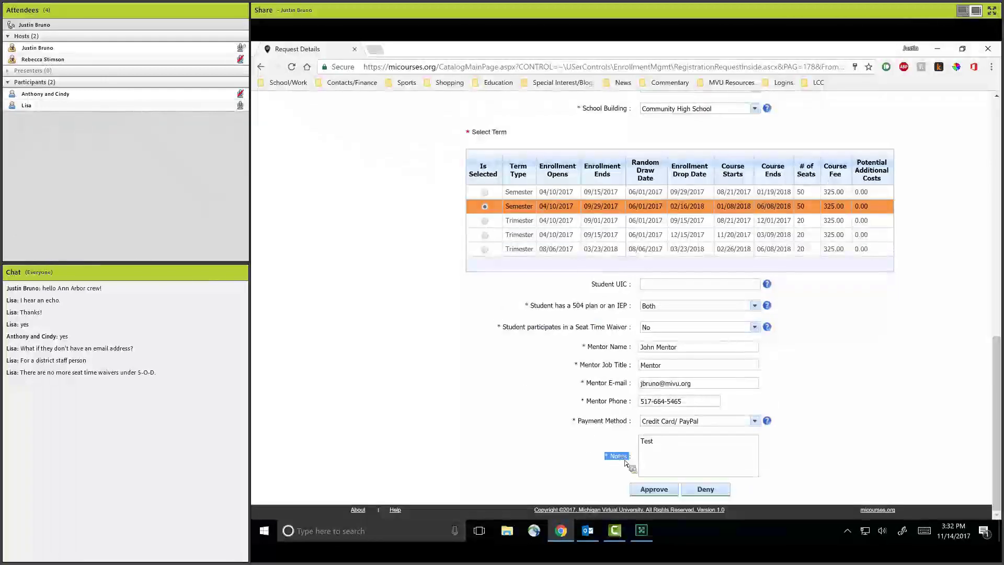
{"action": "left_click", "coordinate": [678, 468]}
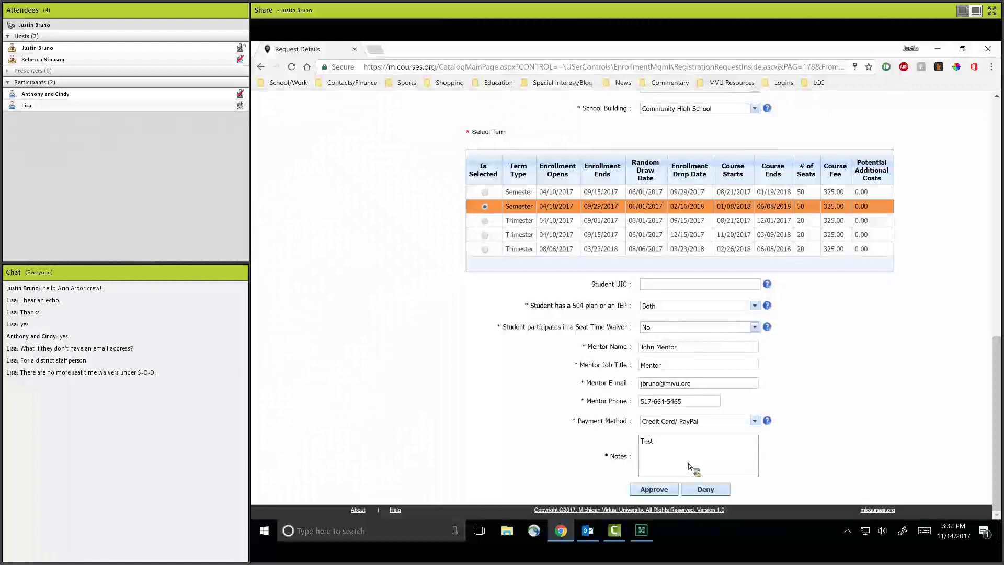
{"action": "scroll", "coordinate": [685, 283], "scroll_direction": "up", "scroll_amount": 5}
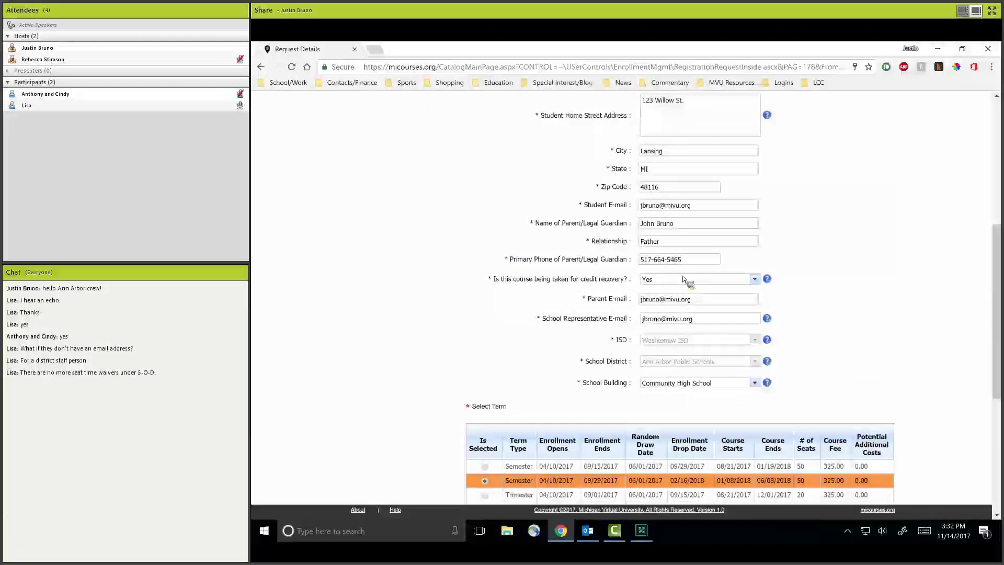
{"action": "scroll", "coordinate": [687, 280], "scroll_direction": "down", "scroll_amount": 5}
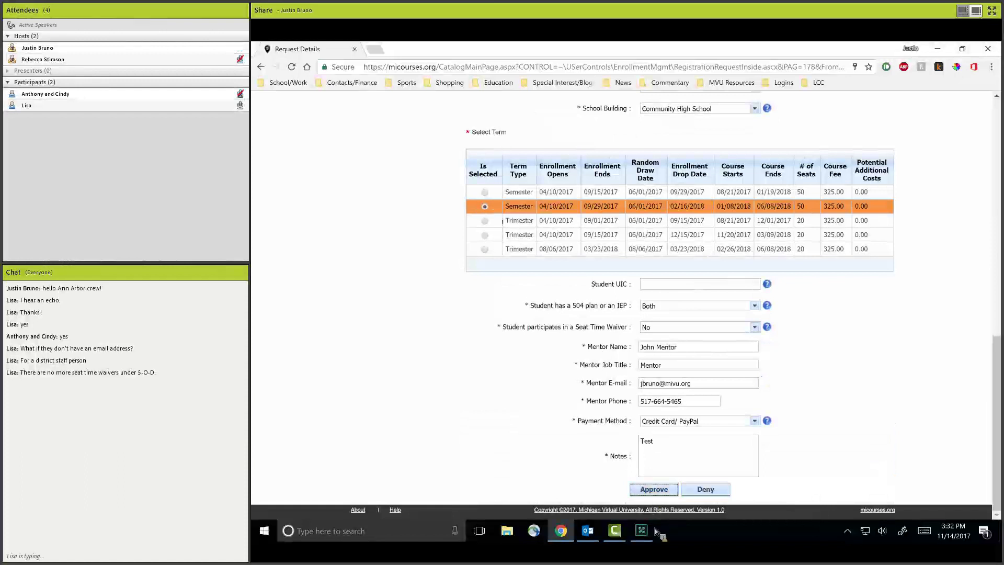
Highlight part of the Next Steps confirmation message after approving the Journalism request.
{"action": "mouse_move", "coordinate": [655, 528]}
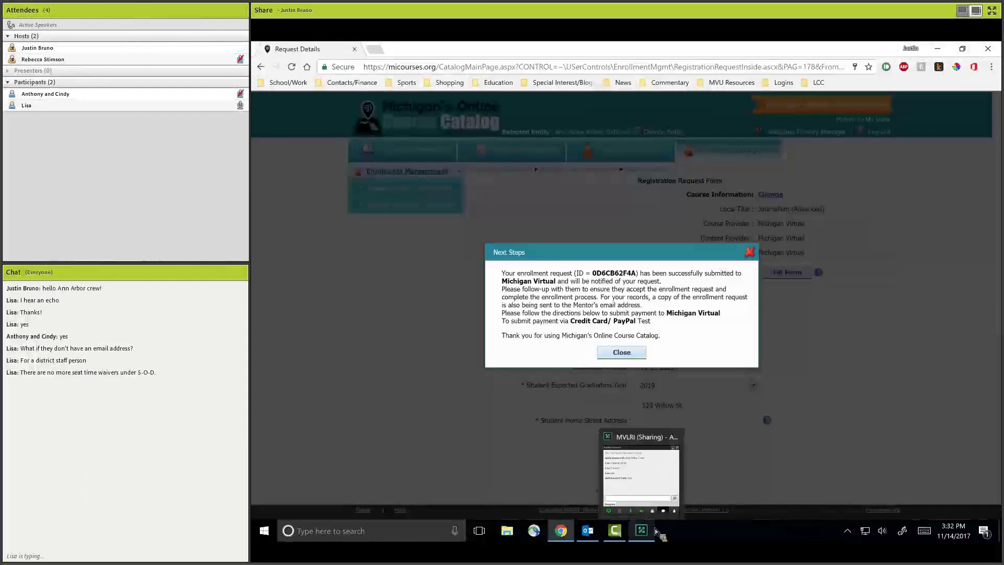
{"action": "left_click_drag", "start_coordinate": [514, 281], "coordinate": [638, 359]}
Close the Next Steps confirmation dialog.
{"action": "left_click", "coordinate": [638, 357]}
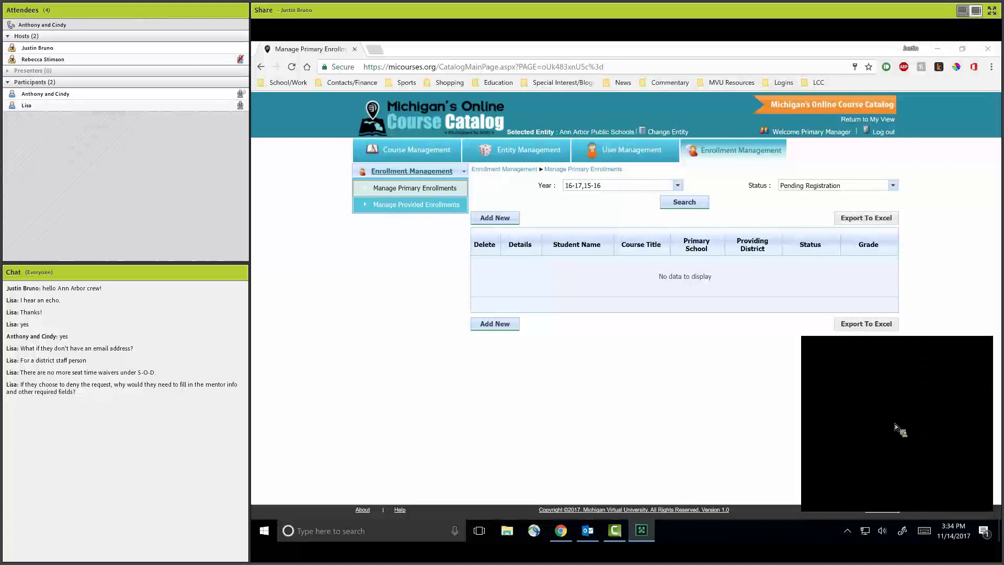
Switch the Year filter from 16-17 and 15-16 to 17-18 and search again.
{"action": "left_click", "coordinate": [677, 185]}
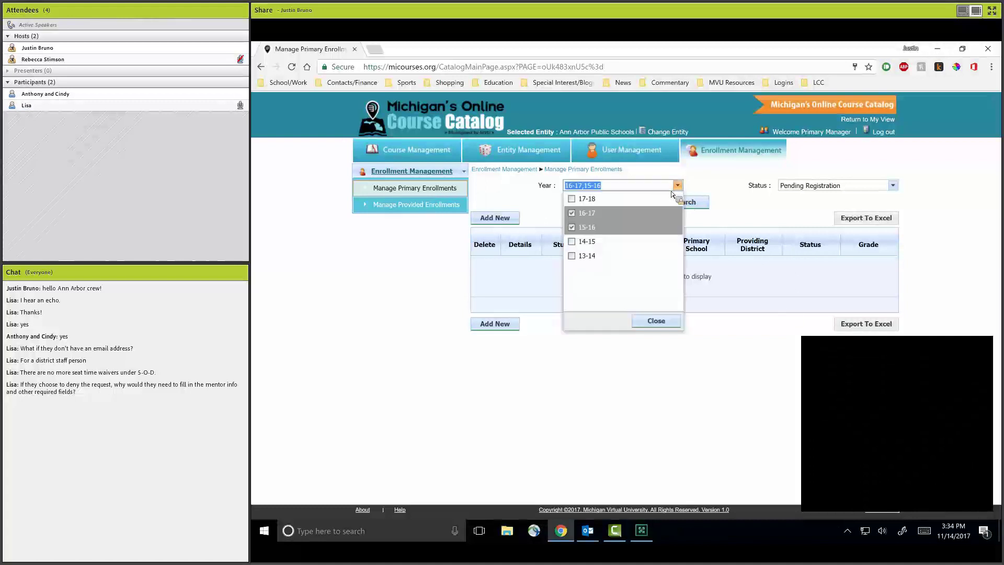
{"action": "left_click", "coordinate": [593, 212]}
{"action": "left_click", "coordinate": [592, 227]}
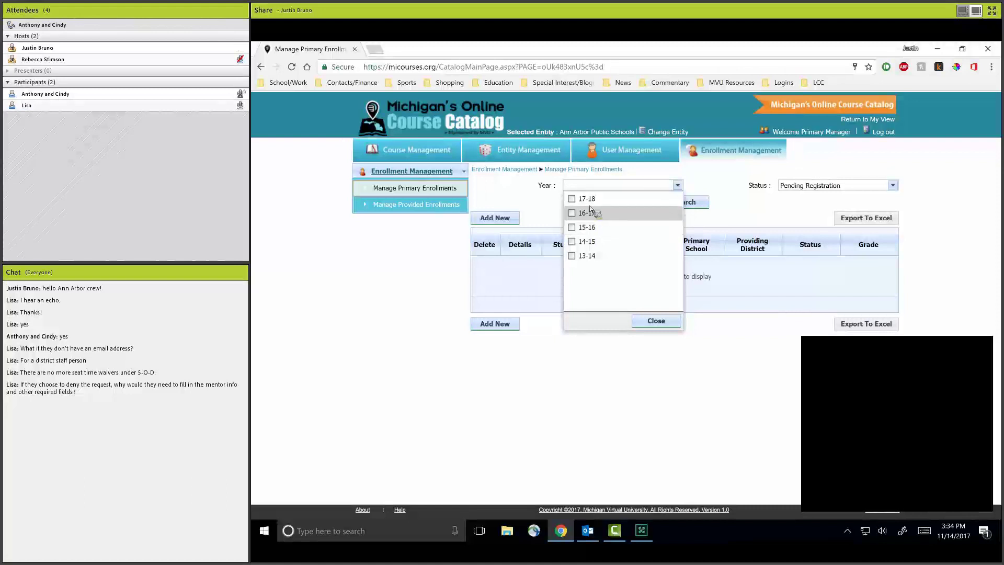
{"action": "left_click", "coordinate": [625, 199]}
{"action": "left_click", "coordinate": [687, 203]}
{"action": "left_click", "coordinate": [693, 206]}
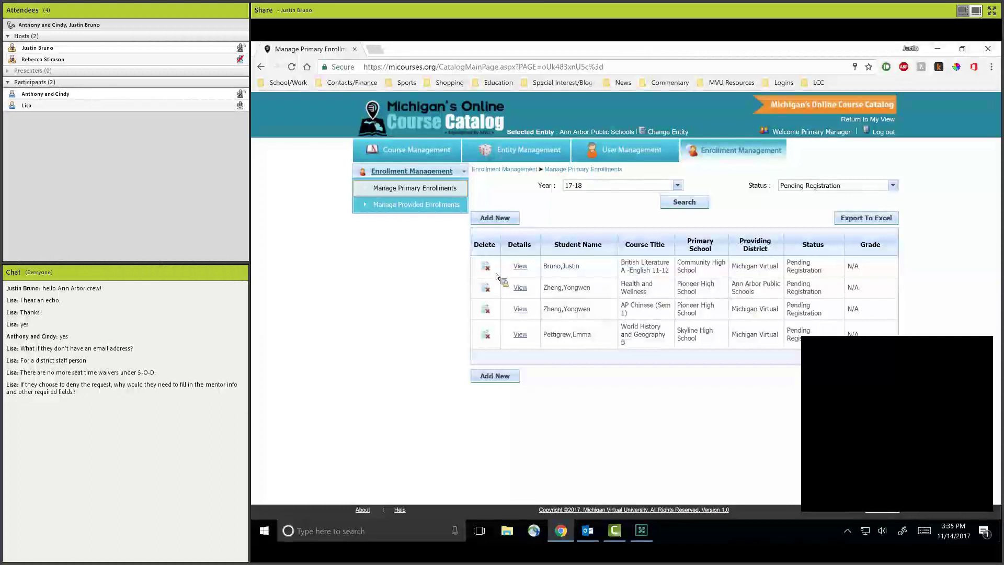
Open the British Literature A - English 11-12 request and select the 01/08/2018–06/08/2018 semester.
{"action": "left_click", "coordinate": [521, 268]}
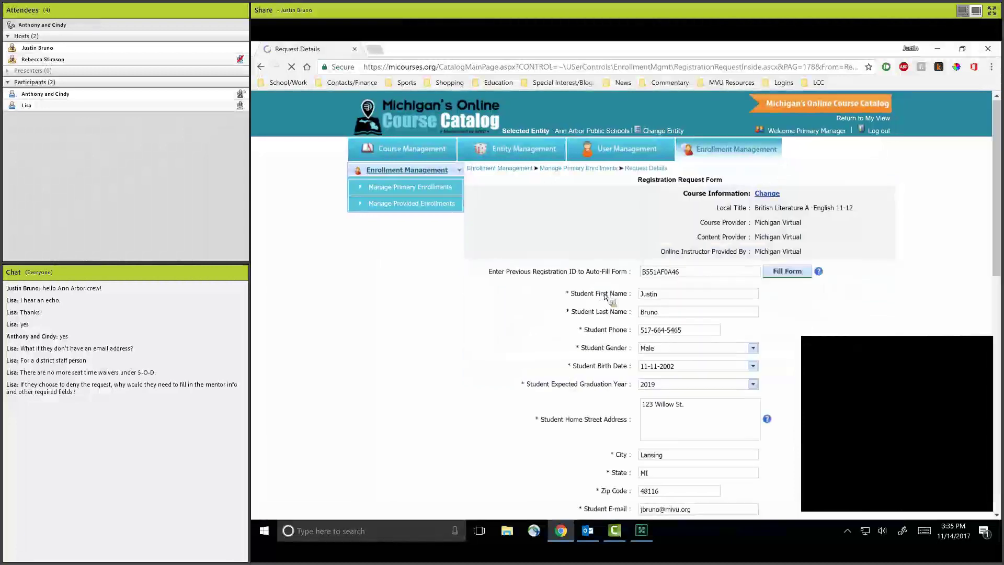
{"action": "scroll", "coordinate": [606, 314], "scroll_direction": "down", "scroll_amount": 15}
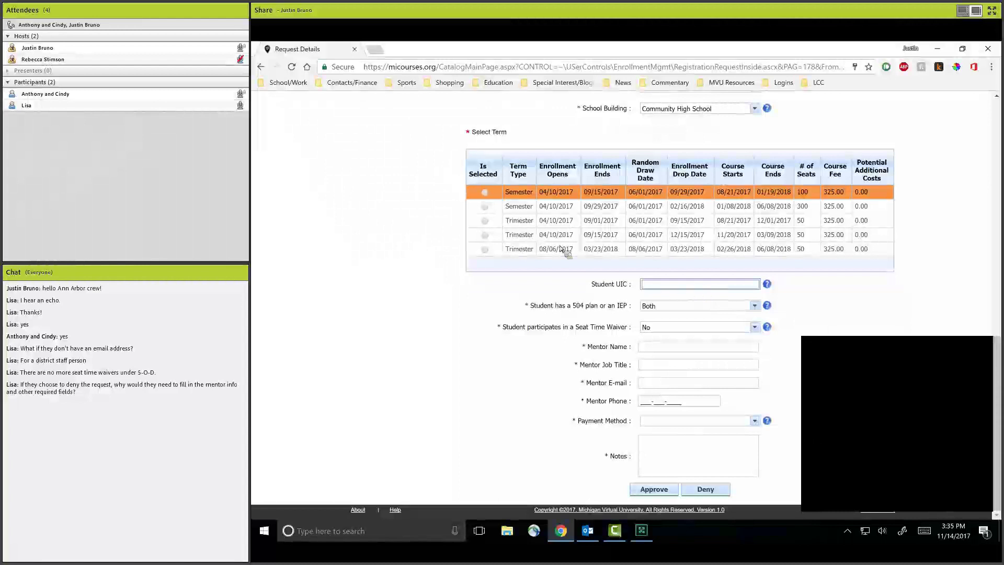
{"action": "left_click", "coordinate": [510, 211]}
Enter the mentor's name, job title 'Mentor', the mentor's e-mail and phone number.
{"action": "left_click", "coordinate": [704, 350]}
{"action": "type", "text": "Jo"}
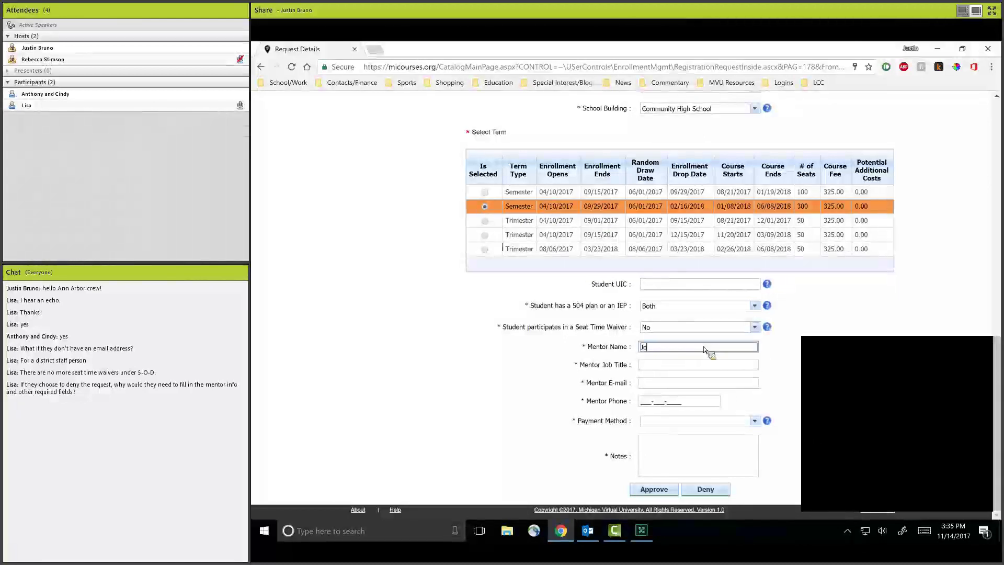
{"action": "type", "text": "hn Mentor"}
{"action": "key", "text": "Tab"}
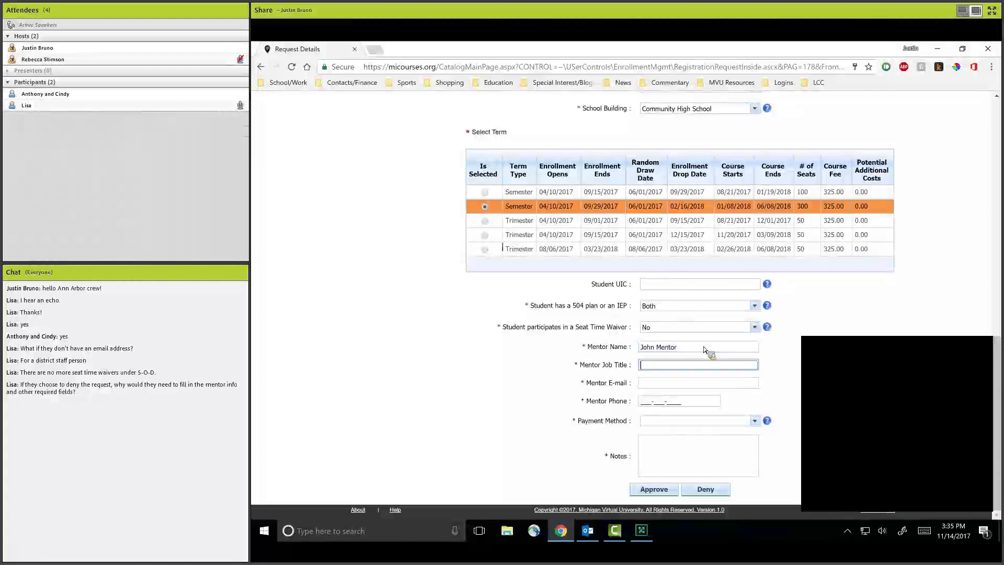
{"action": "type", "text": "Mentor"}
{"action": "key", "text": "Tab"}
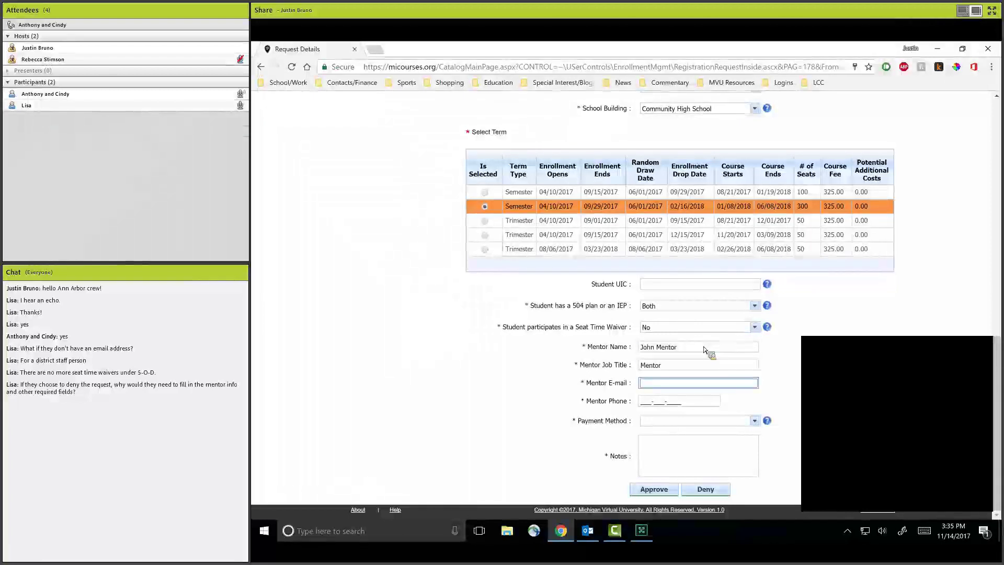
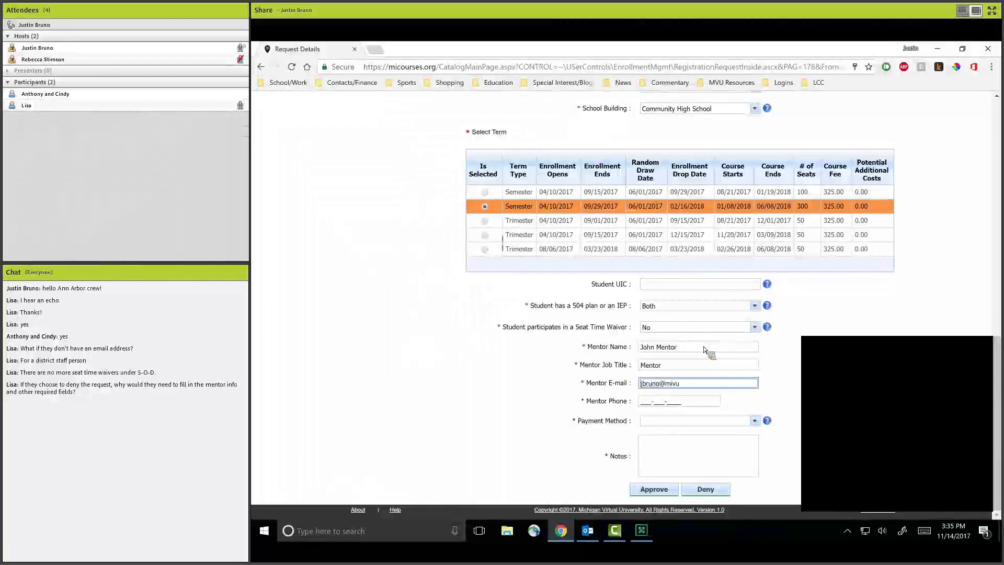
{"action": "key", "text": "Tab"}
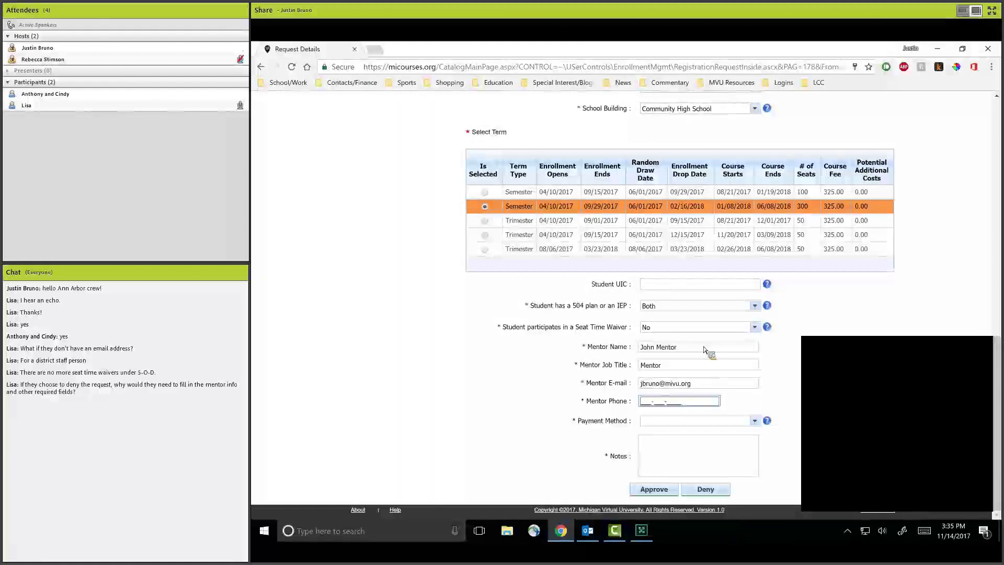
Set the payment method to Credit Card/ PayPal and add the note 'Test'.
{"action": "key", "text": "Tab"}
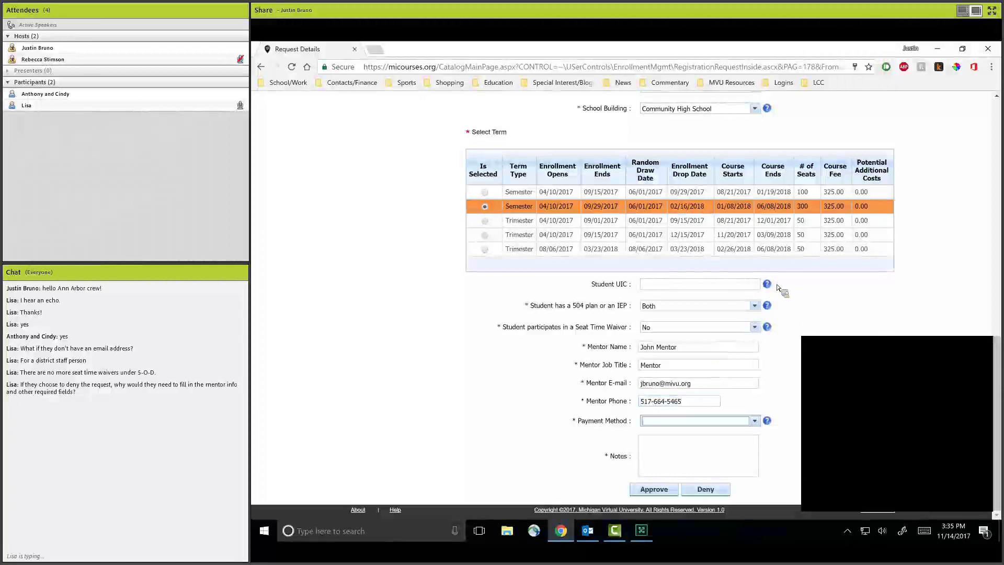
{"action": "left_click", "coordinate": [755, 421]}
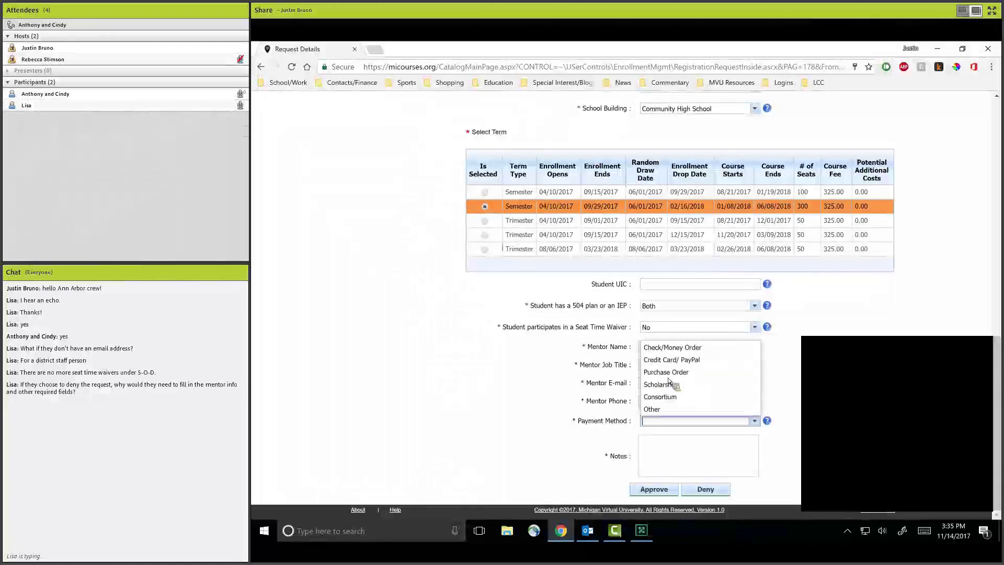
{"action": "left_click", "coordinate": [672, 360]}
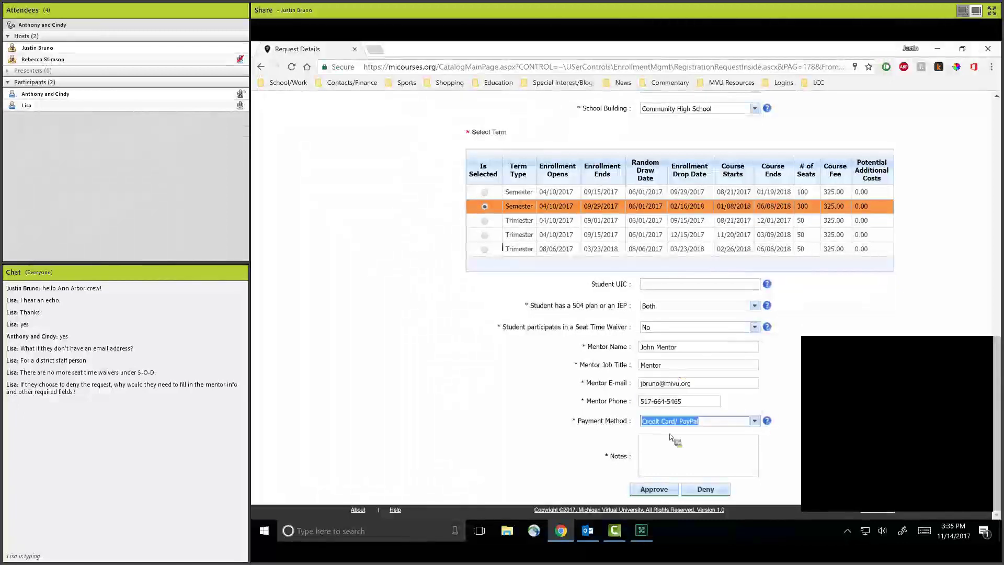
{"action": "left_click", "coordinate": [670, 470]}
{"action": "type", "text": "Test"}
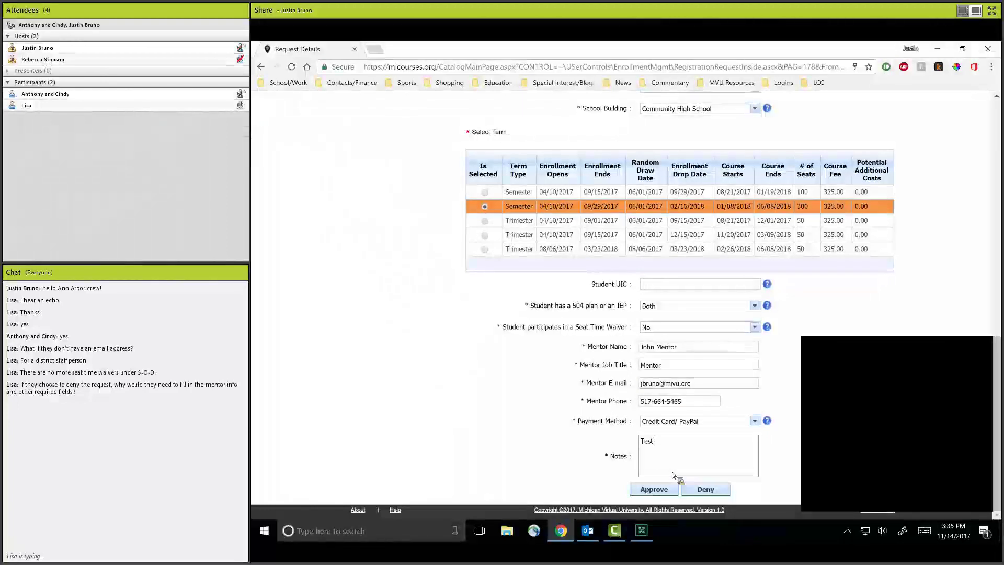
Deny the request, giving 'Pupil has previously gained credits' as the reason.
{"action": "left_click", "coordinate": [710, 492]}
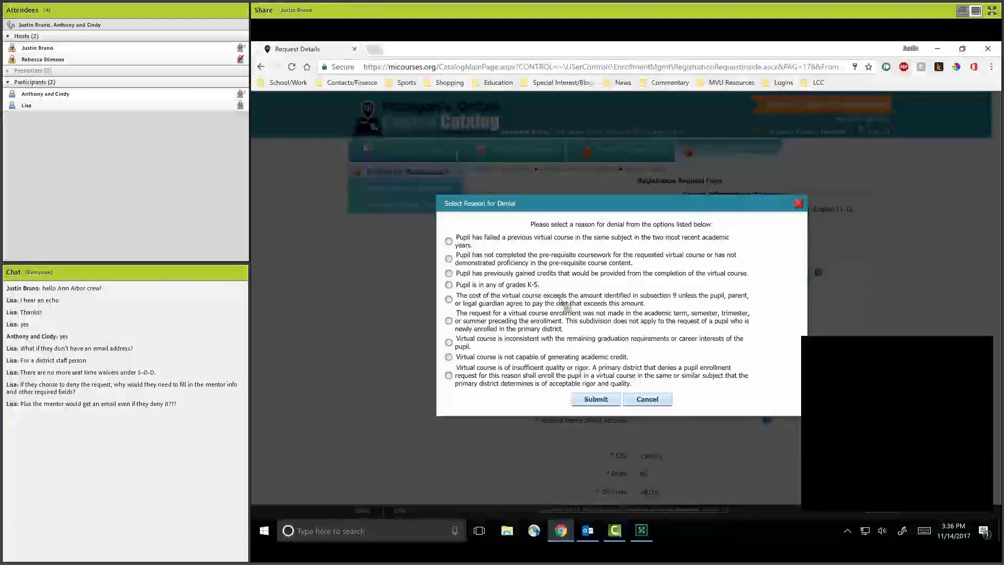
{"action": "left_click", "coordinate": [451, 273]}
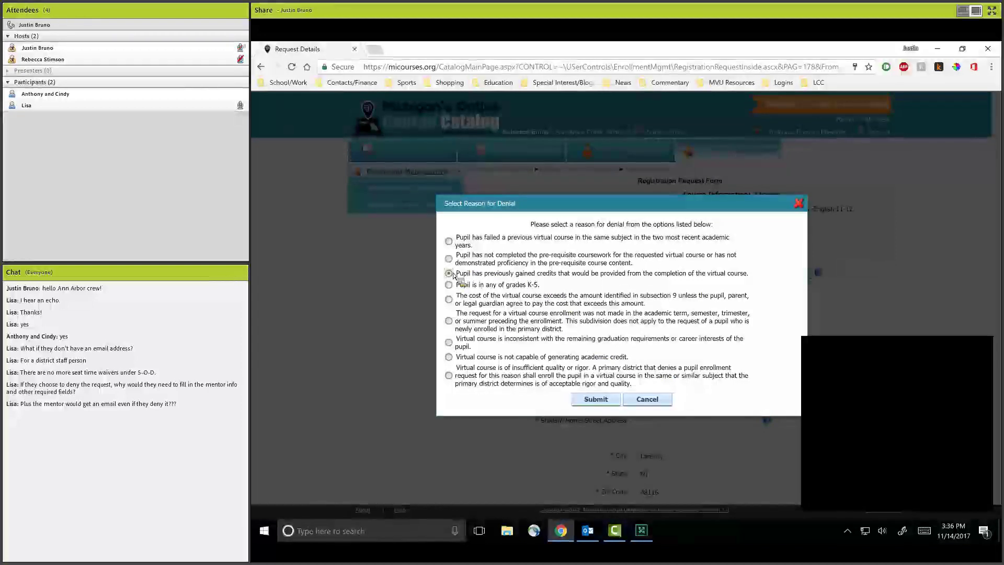
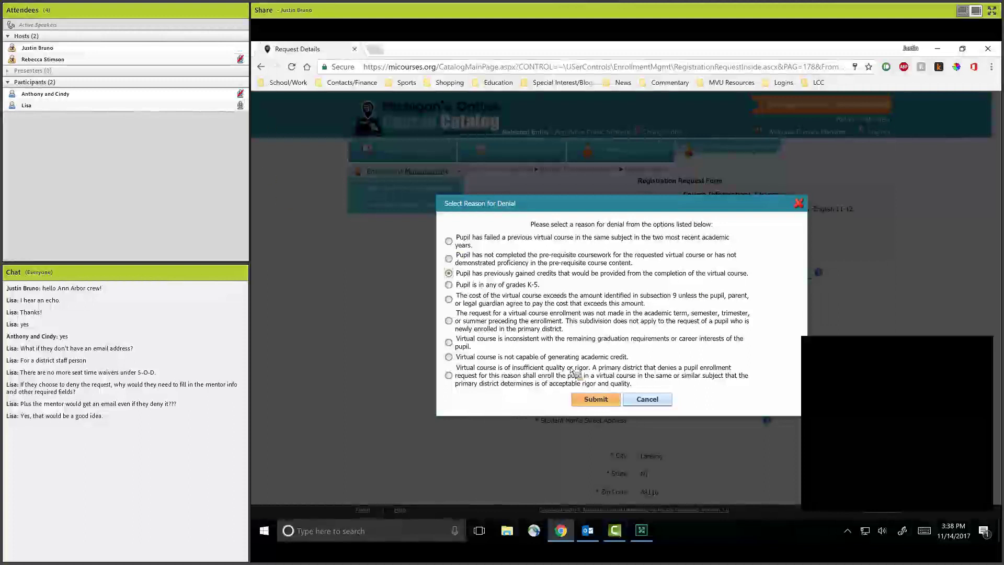
Submit the denial with the 'Pupil has previously gained credits' reason.
{"action": "left_click", "coordinate": [595, 399]}
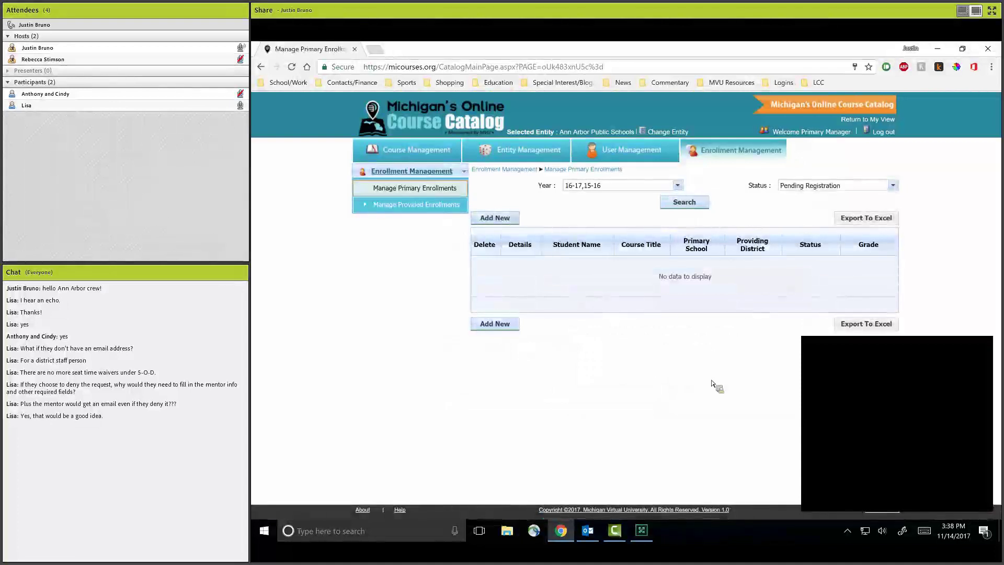
Filter pending registrations to school year 17-18 only and search, listing three course requests.
{"action": "left_click", "coordinate": [678, 185]}
{"action": "left_click", "coordinate": [617, 227]}
{"action": "left_click", "coordinate": [614, 213]}
{"action": "left_click", "coordinate": [615, 198]}
{"action": "left_click", "coordinate": [747, 187]}
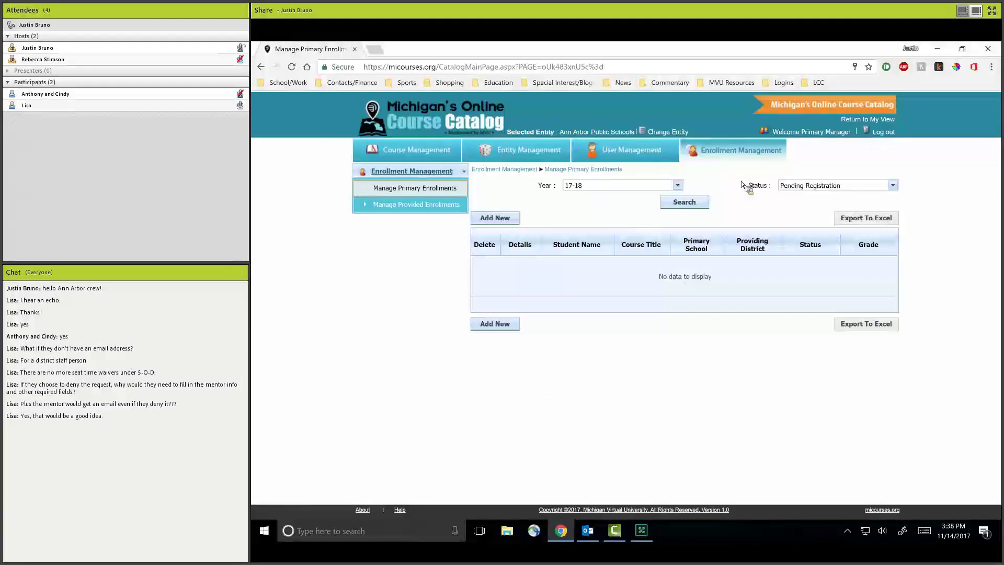
{"action": "left_click", "coordinate": [692, 202]}
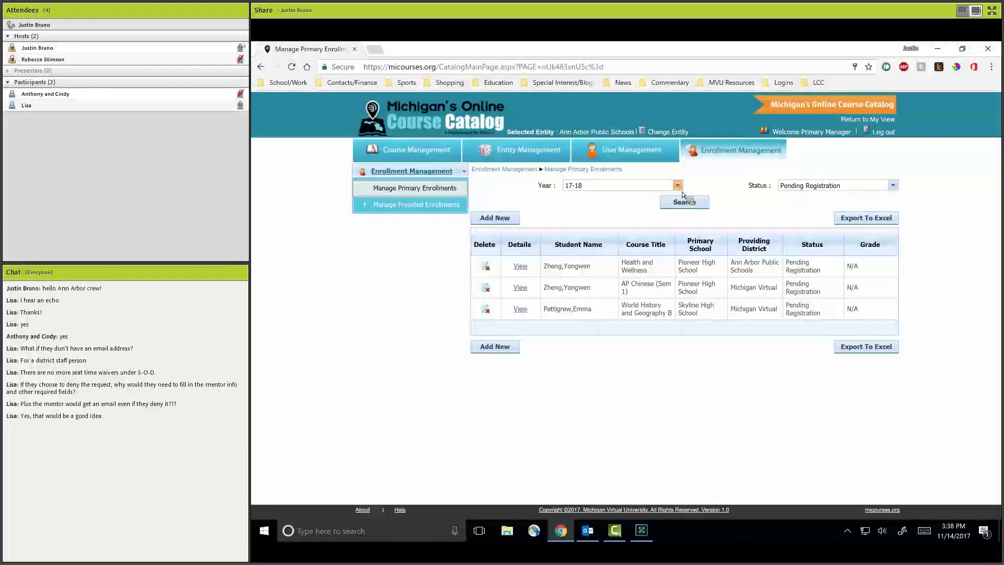
{"action": "left_click", "coordinate": [667, 185]}
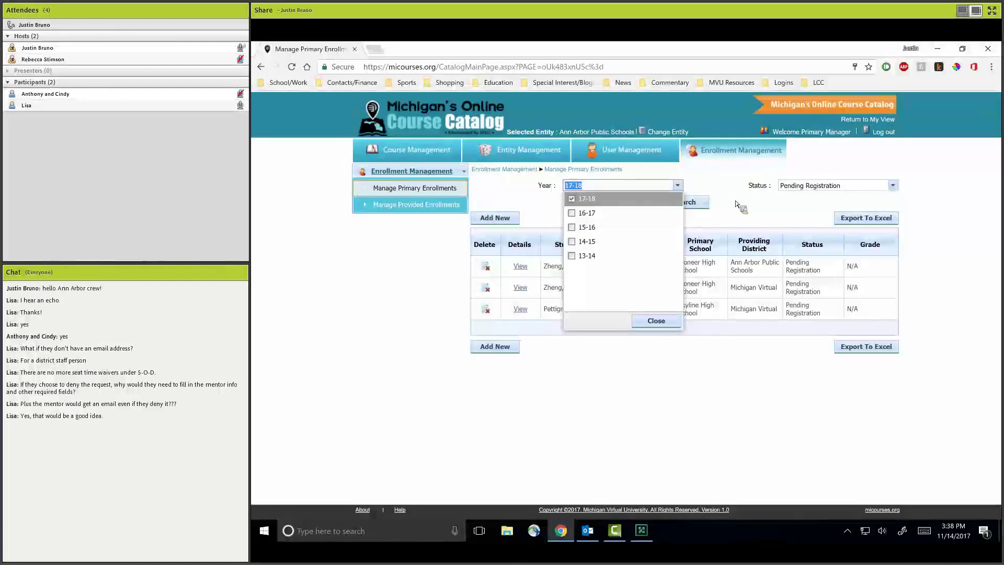
{"action": "left_click", "coordinate": [722, 188]}
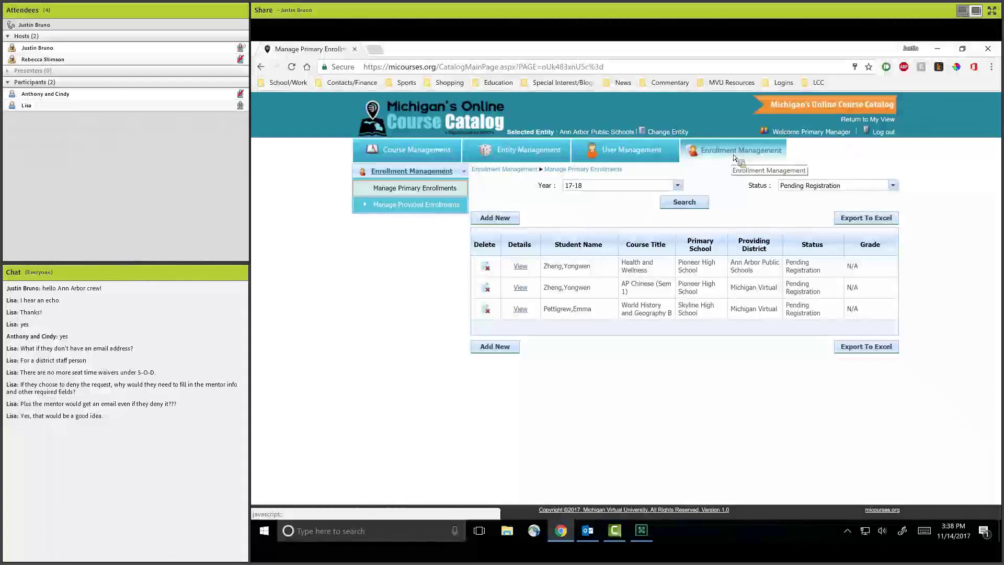
Return to the admin view, find the catalog manager by last name, and log in as that user.
{"action": "left_click", "coordinate": [735, 156]}
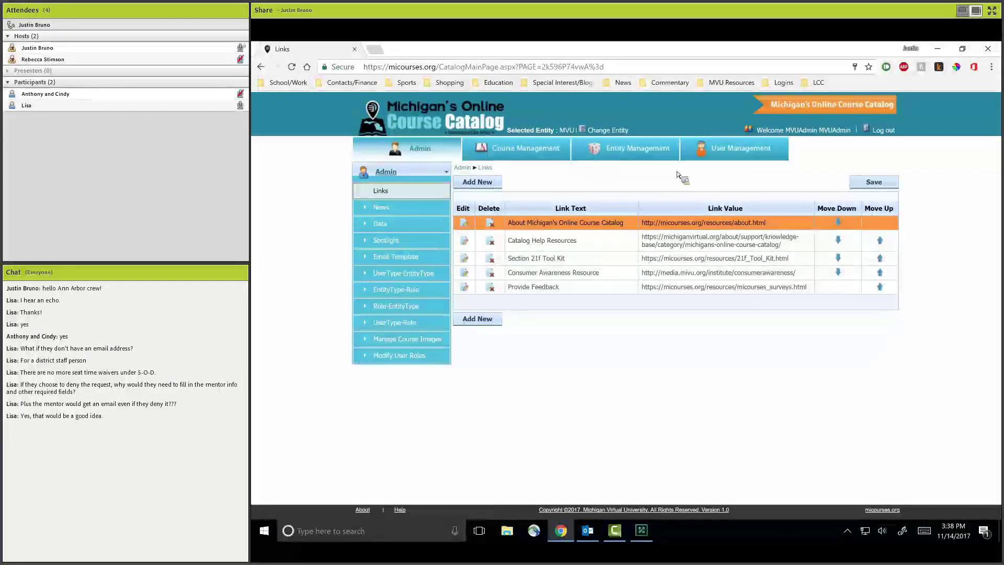
{"action": "left_click", "coordinate": [729, 157]}
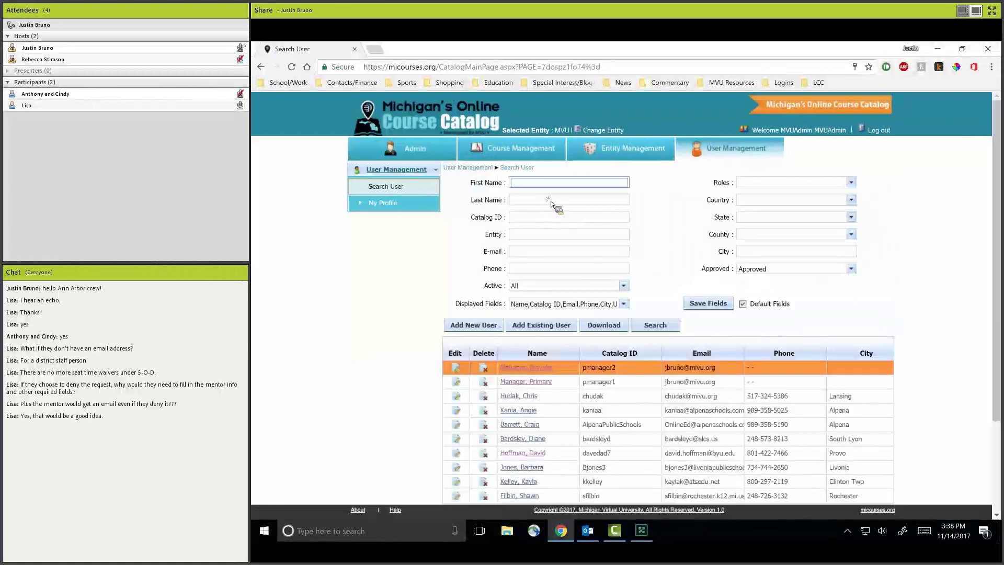
{"action": "left_click", "coordinate": [552, 202]}
{"action": "type", "text": "brun"}
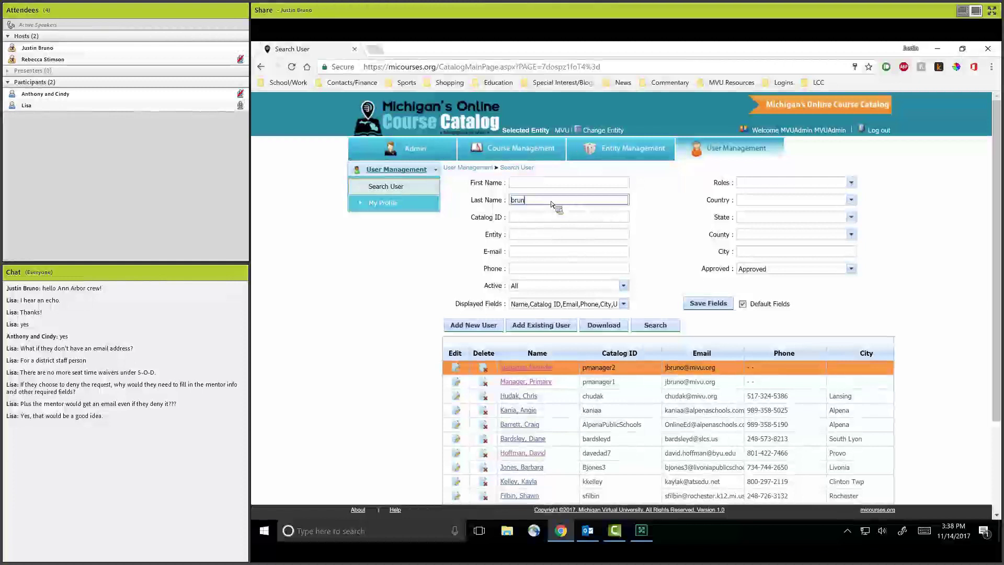
{"action": "type", "text": "o"}
{"action": "key", "text": "Return"}
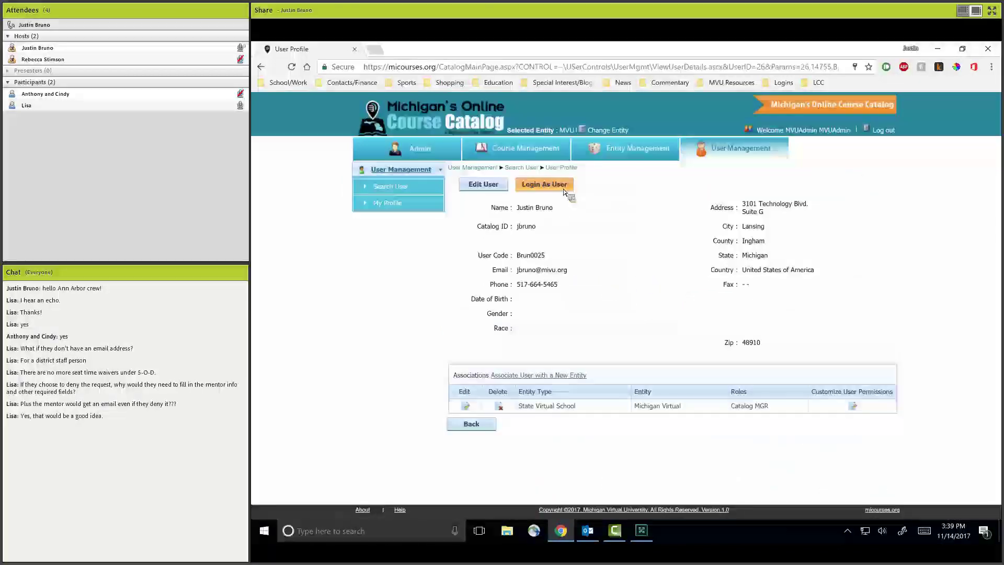
{"action": "left_click", "coordinate": [564, 191]}
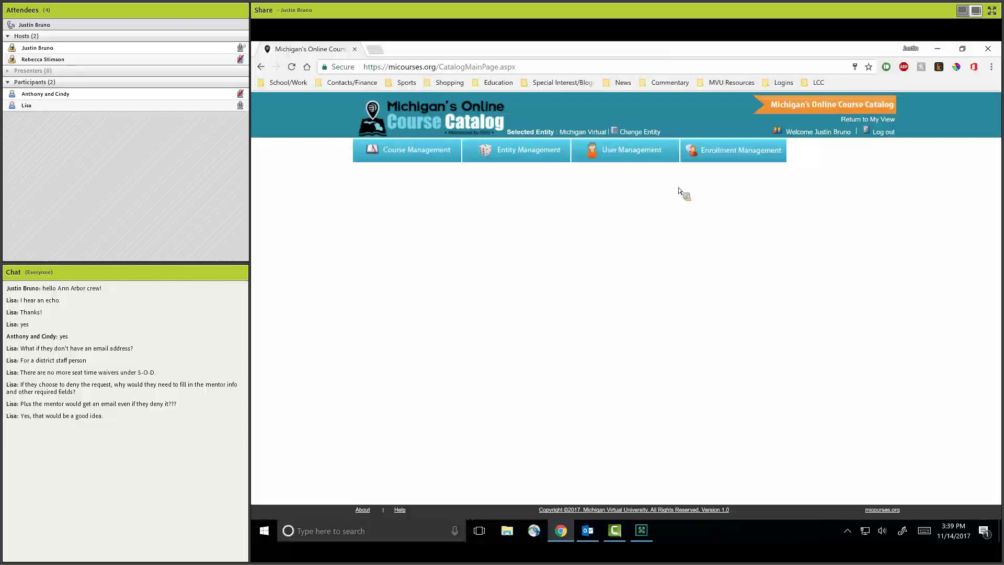
Search provided enrollments for 17-18 only and open the first pending Journalism (Advanced) request.
{"action": "left_click", "coordinate": [724, 164]}
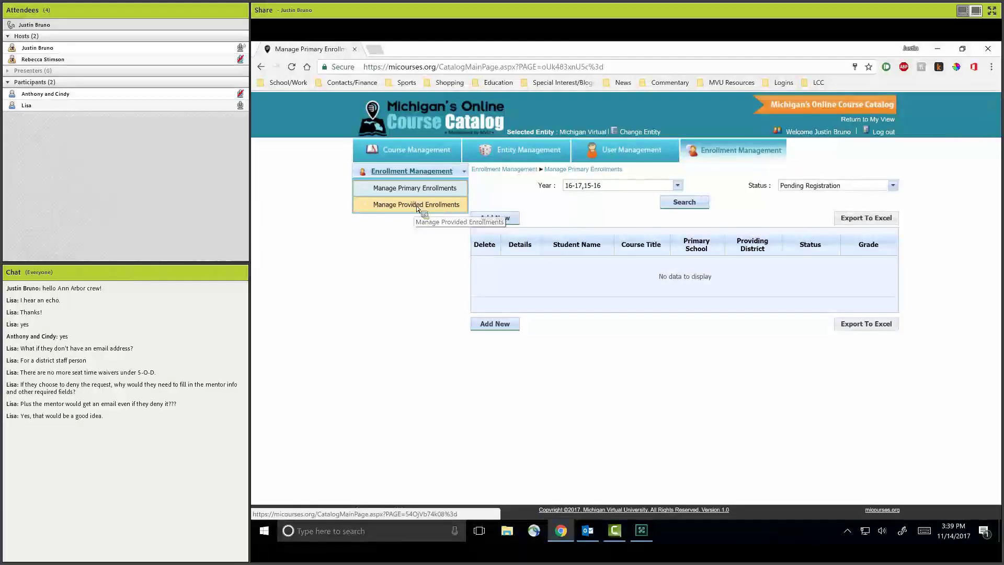
{"action": "left_click", "coordinate": [418, 205]}
{"action": "left_click", "coordinate": [670, 191]}
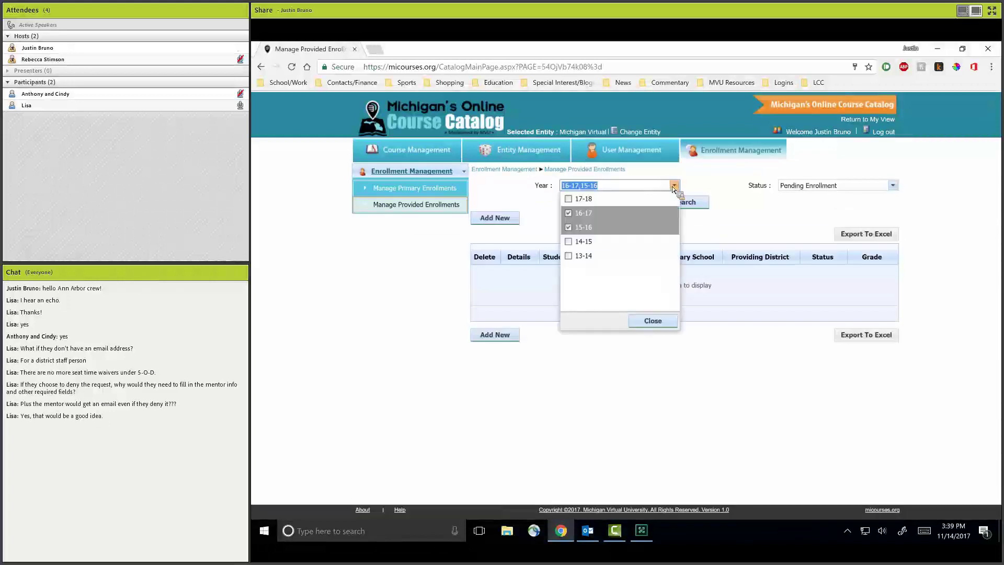
{"action": "left_click", "coordinate": [617, 213]}
{"action": "left_click", "coordinate": [617, 228]}
{"action": "left_click", "coordinate": [607, 199]}
{"action": "left_click", "coordinate": [686, 230]}
{"action": "left_click", "coordinate": [695, 206]}
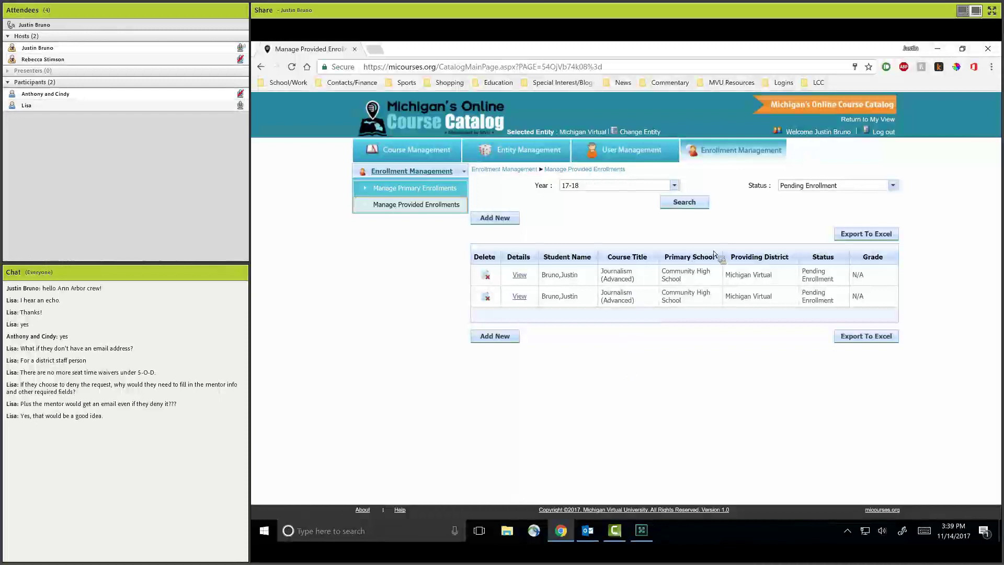
{"action": "left_click", "coordinate": [893, 186]}
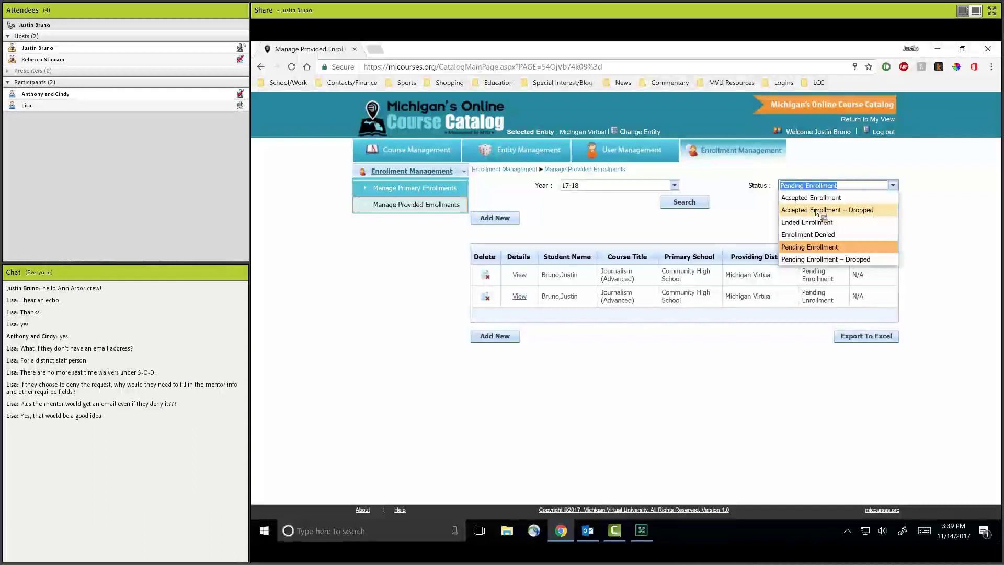
{"action": "left_click", "coordinate": [519, 275]}
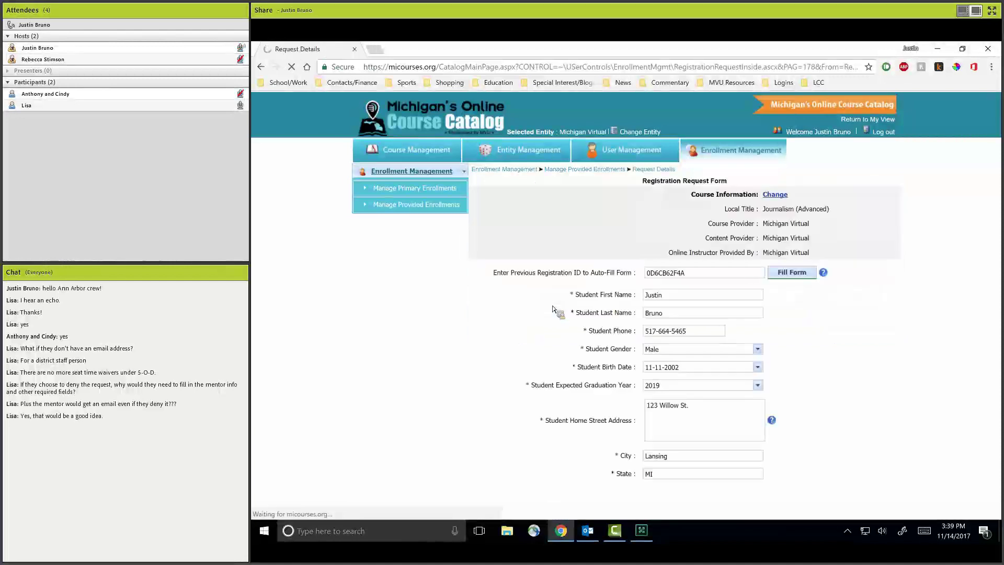
Accept the Journalism (Advanced) registration request and dismiss the Next Steps confirmation.
{"action": "scroll", "coordinate": [519, 295], "scroll_direction": "down", "scroll_amount": 10}
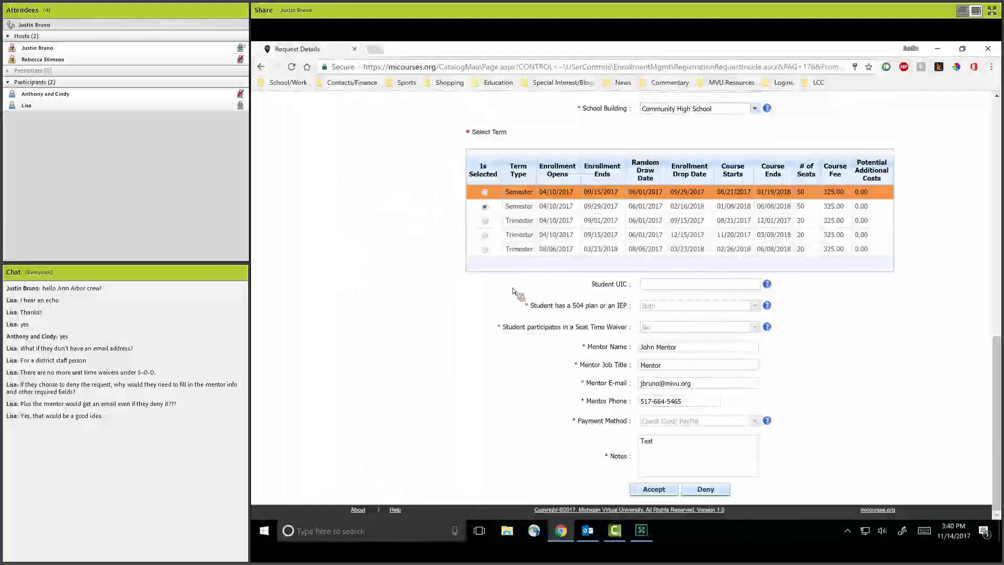
{"action": "scroll", "coordinate": [692, 309], "scroll_direction": "up", "scroll_amount": 6}
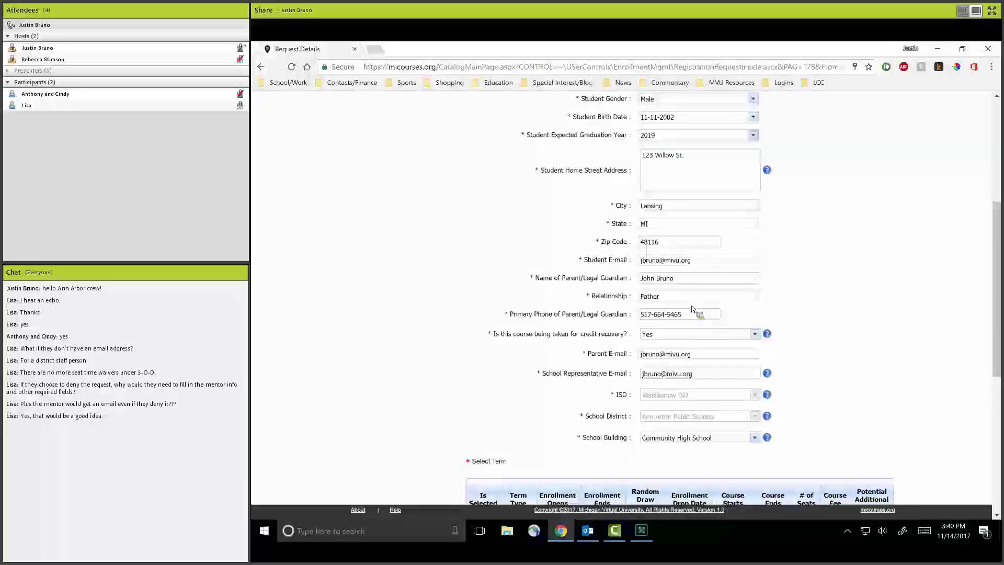
{"action": "scroll", "coordinate": [693, 311], "scroll_direction": "down", "scroll_amount": 6}
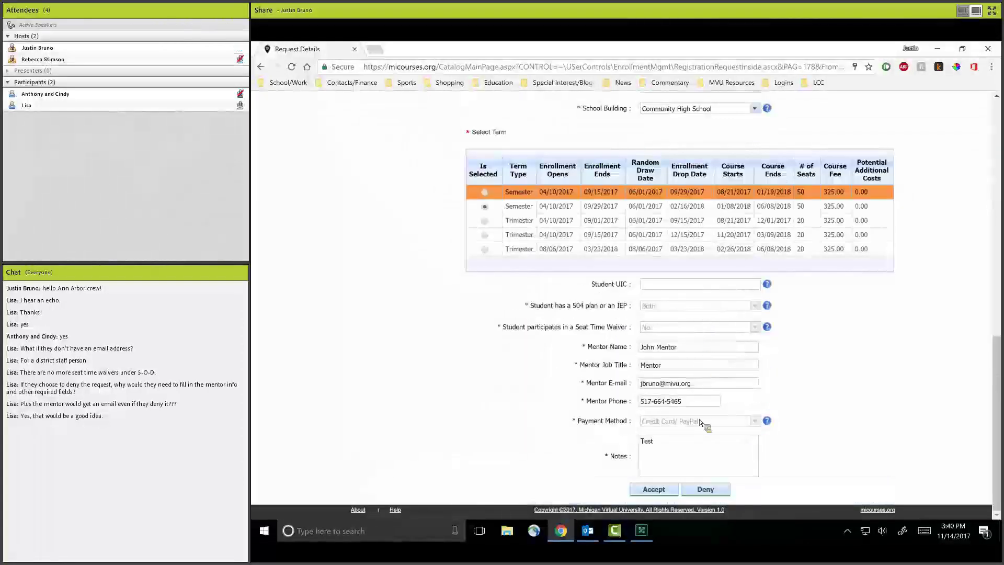
{"action": "left_click", "coordinate": [674, 490]}
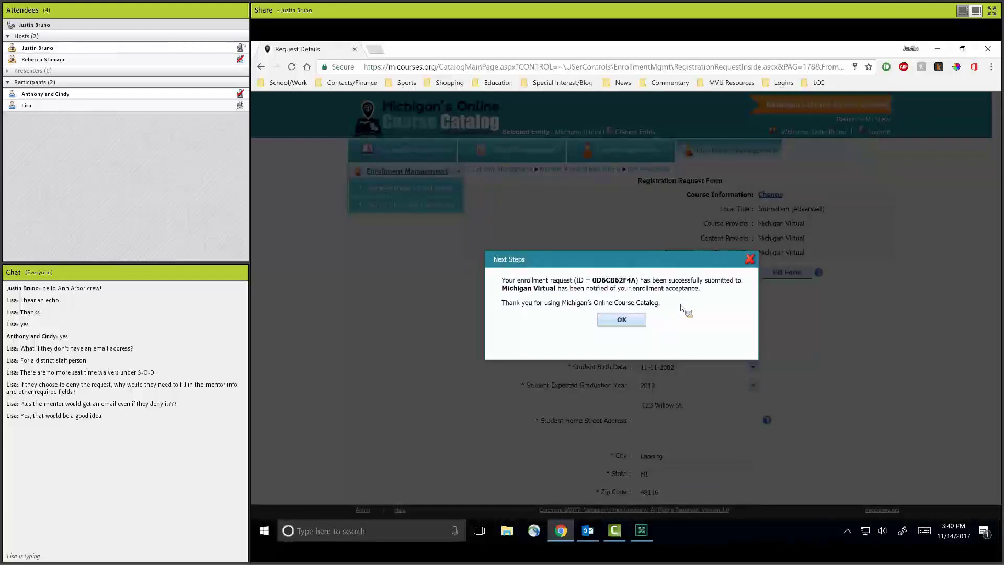
{"action": "left_click", "coordinate": [636, 321]}
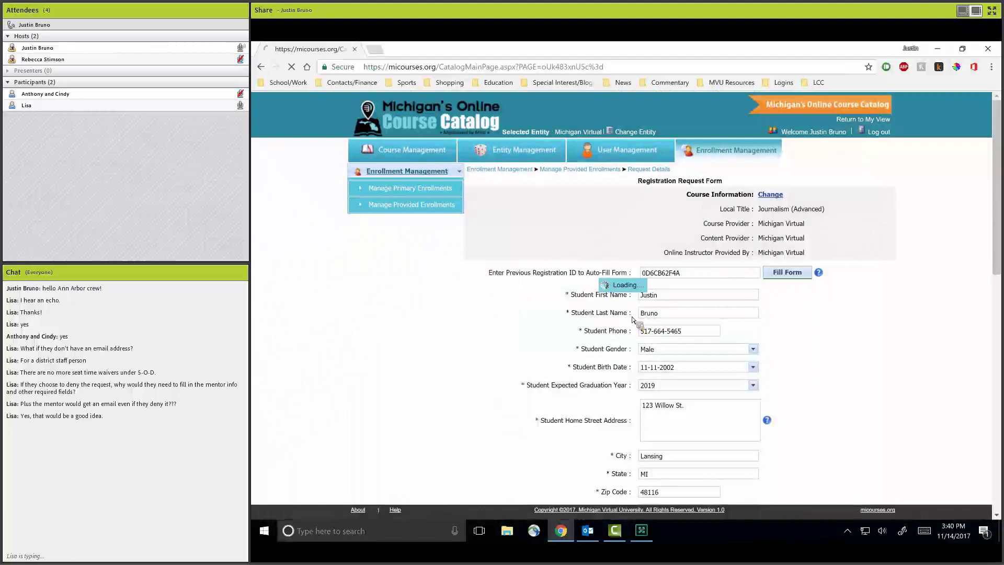
List primary enrollments filtered to Accepted Enrollment status and school year 17-18.
{"action": "left_click", "coordinate": [454, 204]}
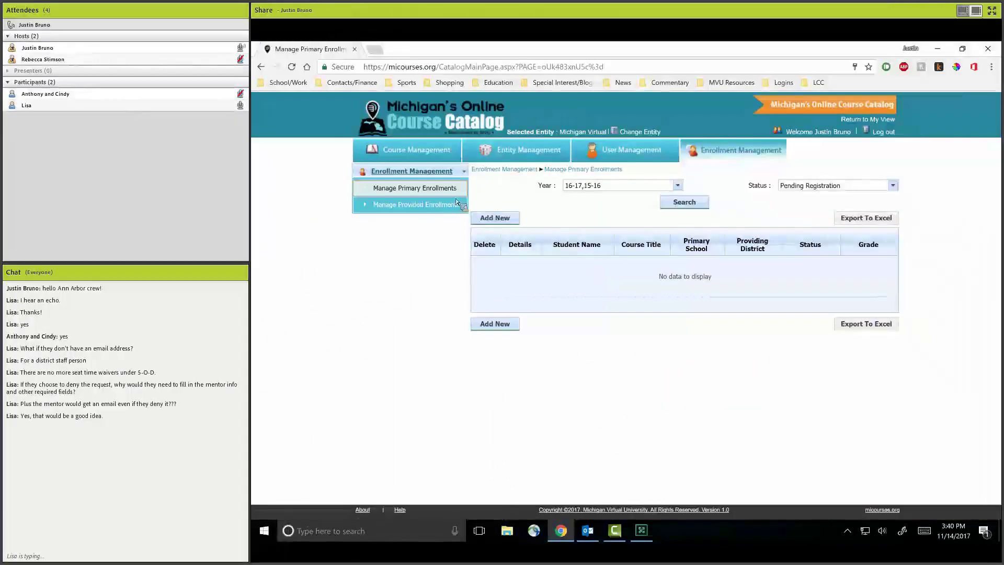
{"action": "left_click", "coordinate": [893, 186]}
{"action": "left_click", "coordinate": [835, 199]}
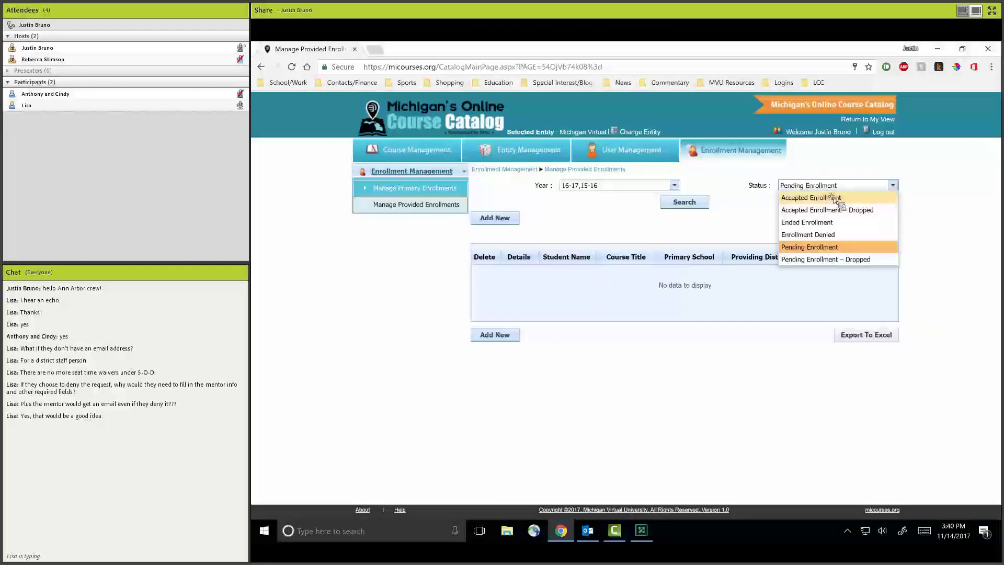
{"action": "left_click", "coordinate": [654, 185]}
{"action": "left_click", "coordinate": [584, 215]}
{"action": "left_click", "coordinate": [581, 198]}
{"action": "left_click", "coordinate": [685, 202]}
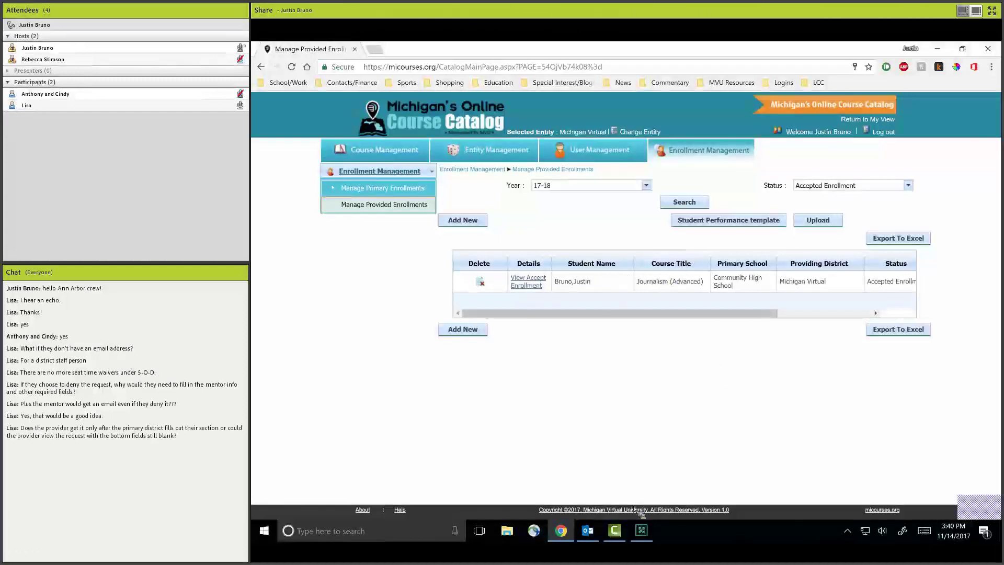
{"action": "left_click", "coordinate": [641, 531]}
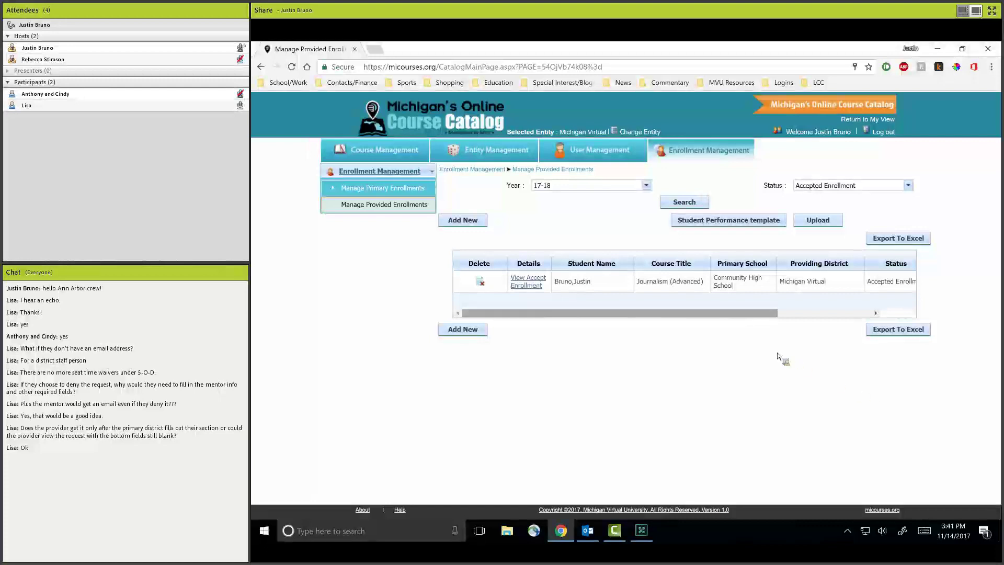
Enter 850 course total points and 740 points earned, yielding an 87.1% final percentage.
{"action": "left_click", "coordinate": [539, 289]}
{"action": "left_click", "coordinate": [600, 310]}
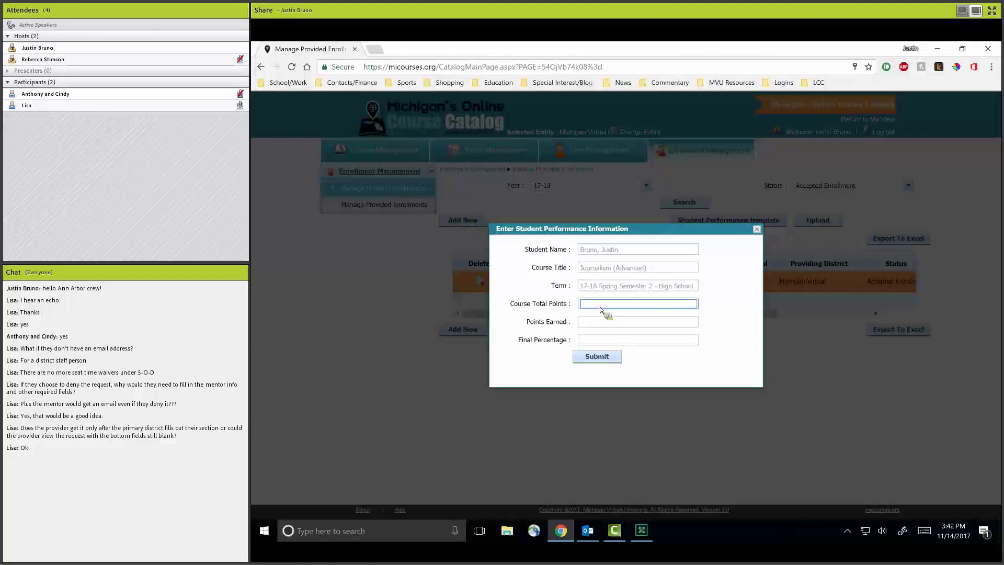
{"action": "type", "text": "850"}
{"action": "key", "text": "Tab"}
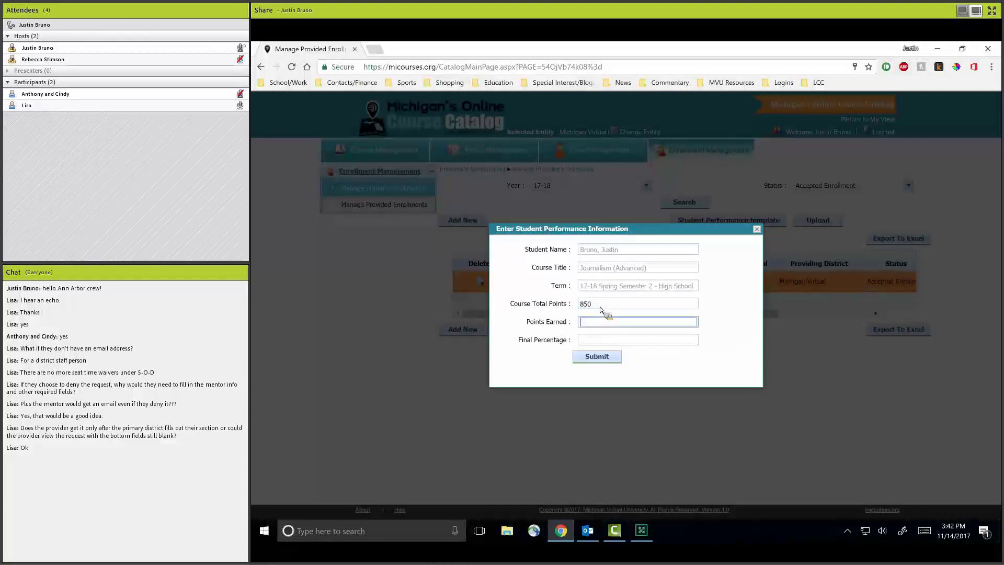
{"action": "type", "text": "740"}
{"action": "key", "text": "Tab"}
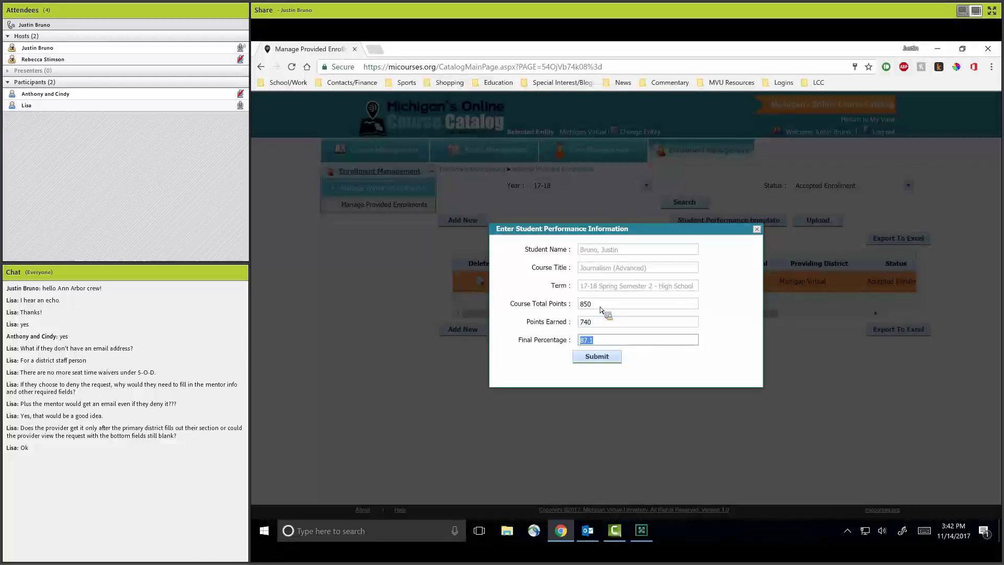
{"action": "left_click", "coordinate": [610, 343]}
Close the performance form and scroll the accepted enrollments table sideways to review its columns.
{"action": "left_click", "coordinate": [756, 230]}
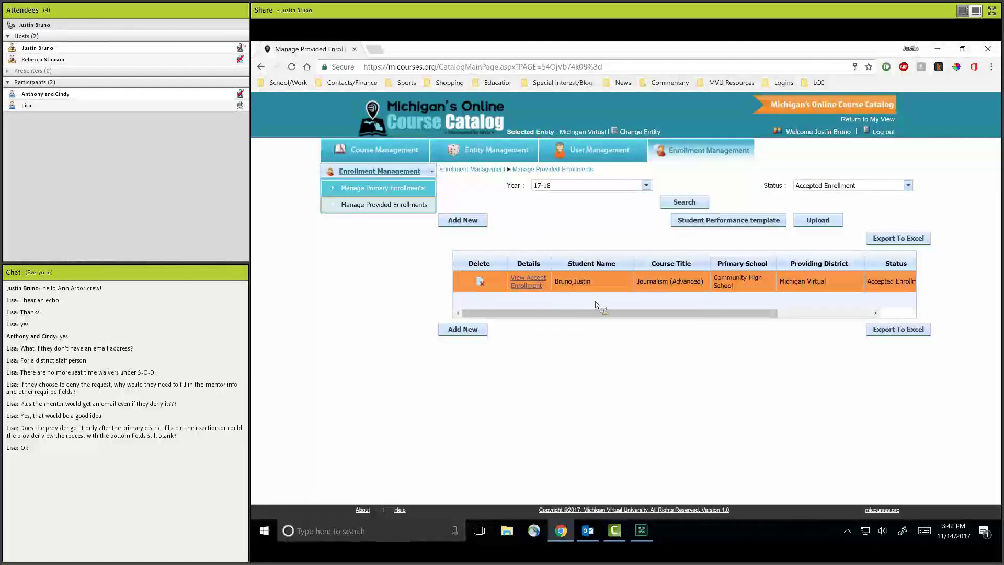
{"action": "scroll", "coordinate": [642, 320], "scroll_direction": "right", "scroll_amount": 3}
{"action": "scroll", "coordinate": [612, 321], "scroll_direction": "left", "scroll_amount": 3}
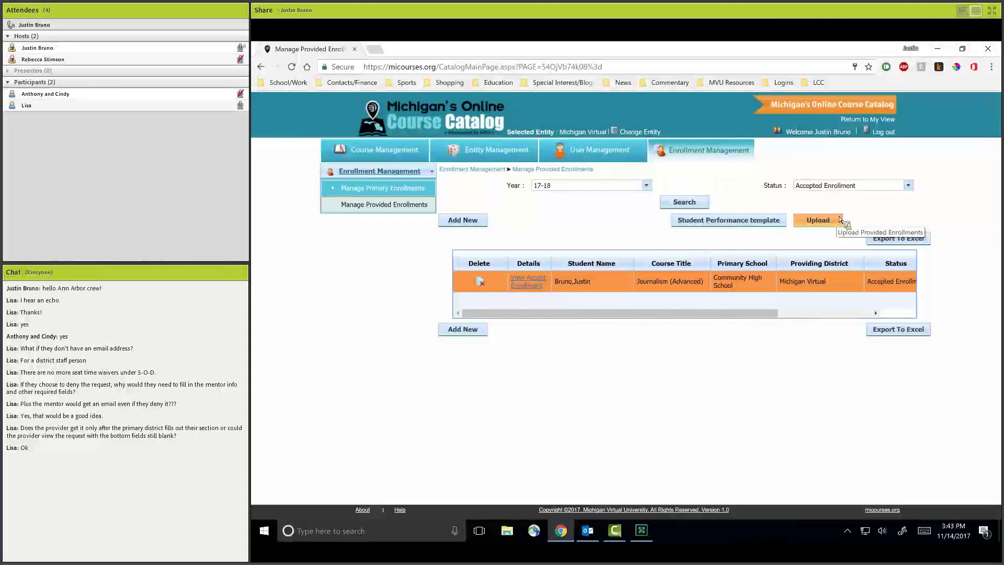
Keep the Accepted Enrollment status filter and log out of the course catalog.
{"action": "left_click", "coordinate": [909, 186]}
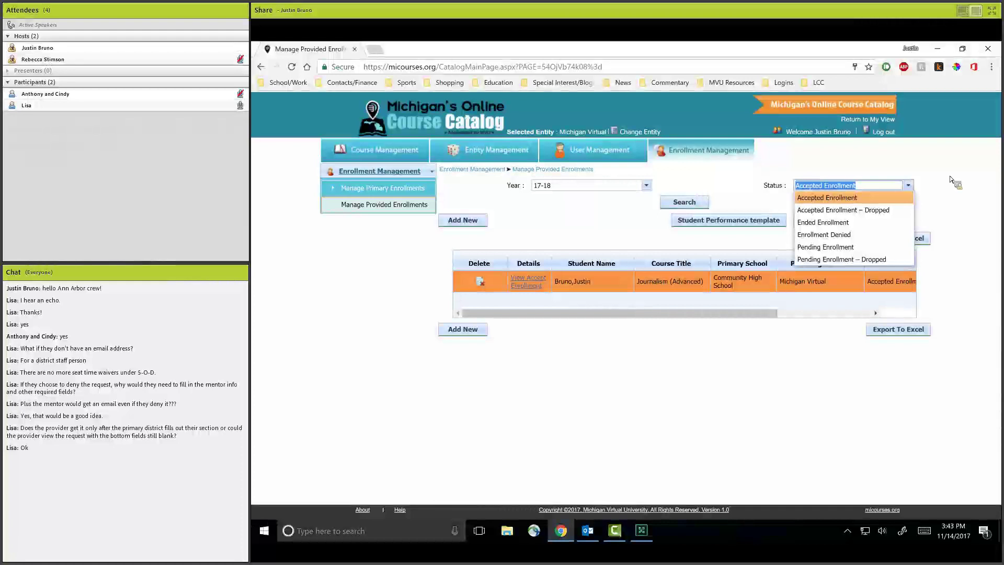
{"action": "left_click", "coordinate": [952, 181]}
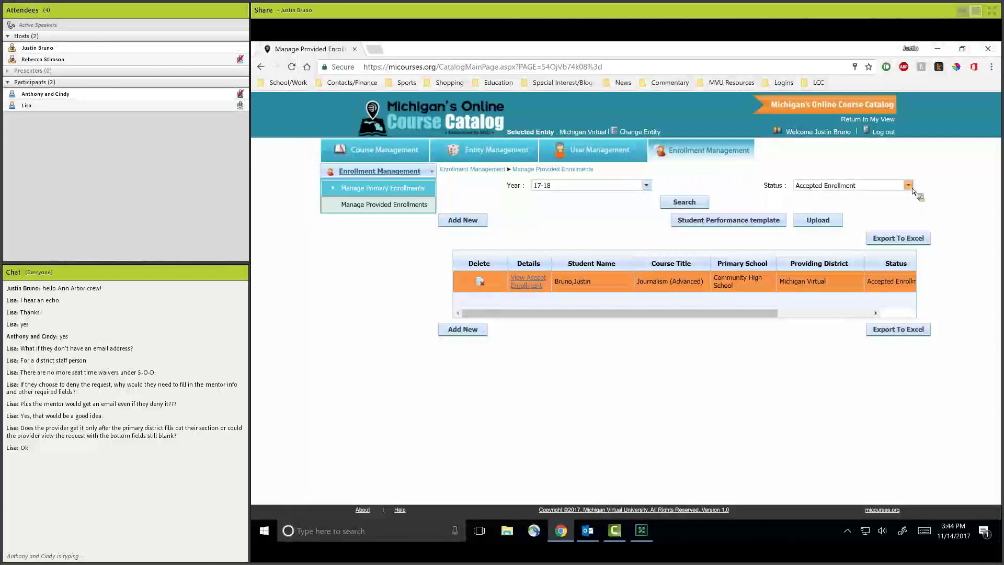
{"action": "left_click", "coordinate": [642, 530]}
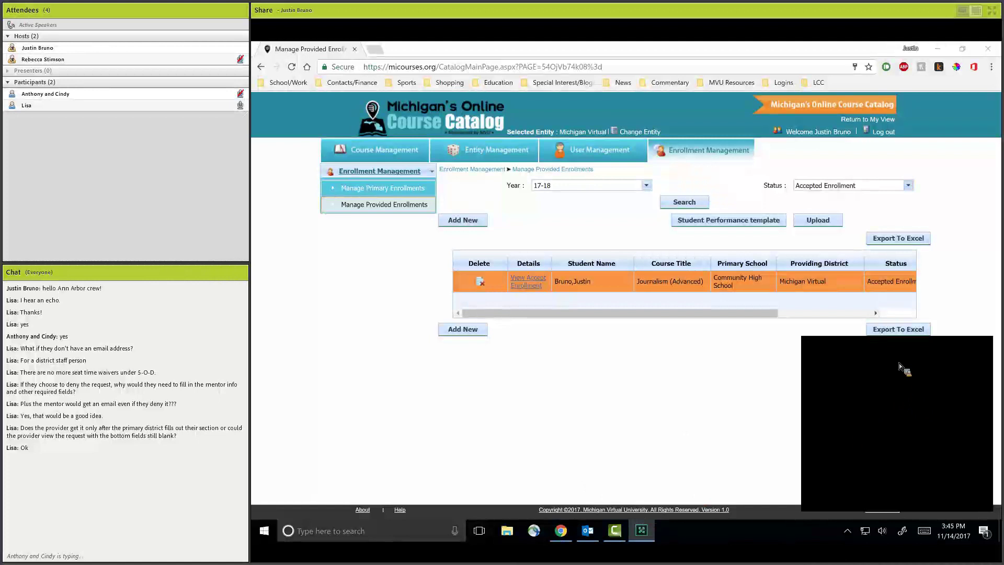
{"action": "left_click", "coordinate": [884, 133]}
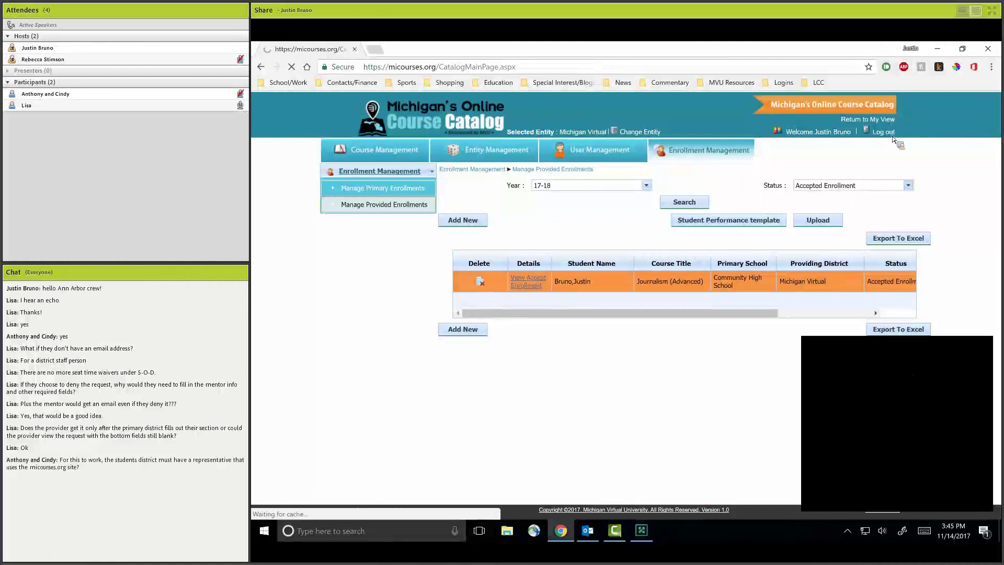